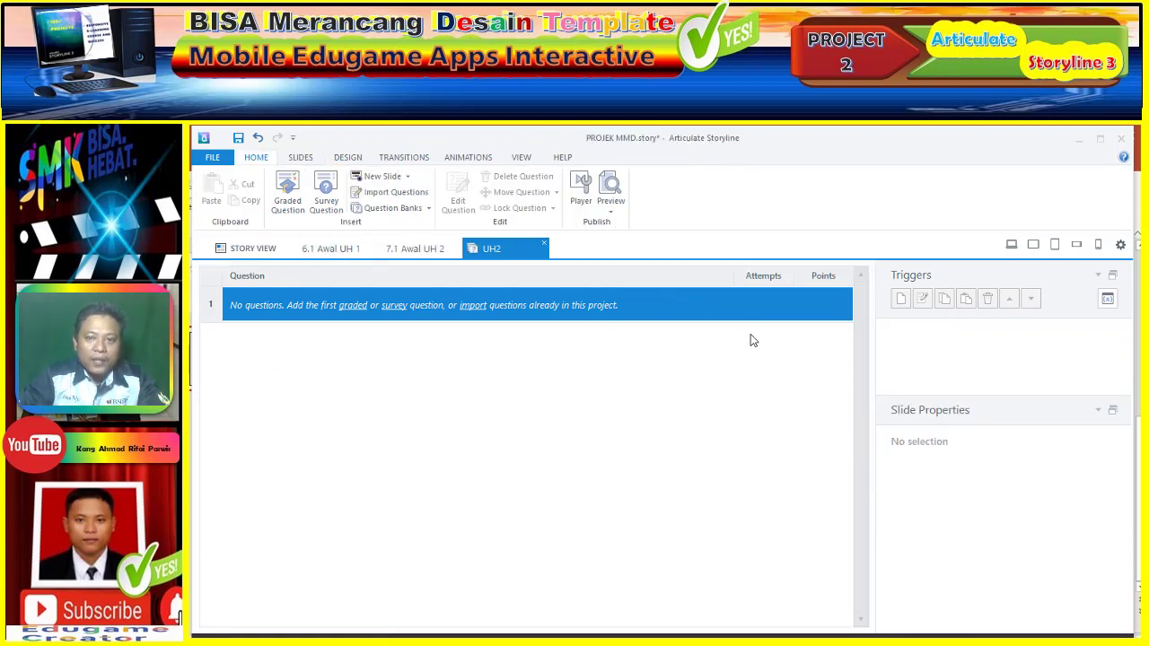
Start adding a graded question to the UH2 bank, then switch to the Word project plan and shade its UH 2 table row red
{"action": "left_click", "coordinate": [353, 306]}
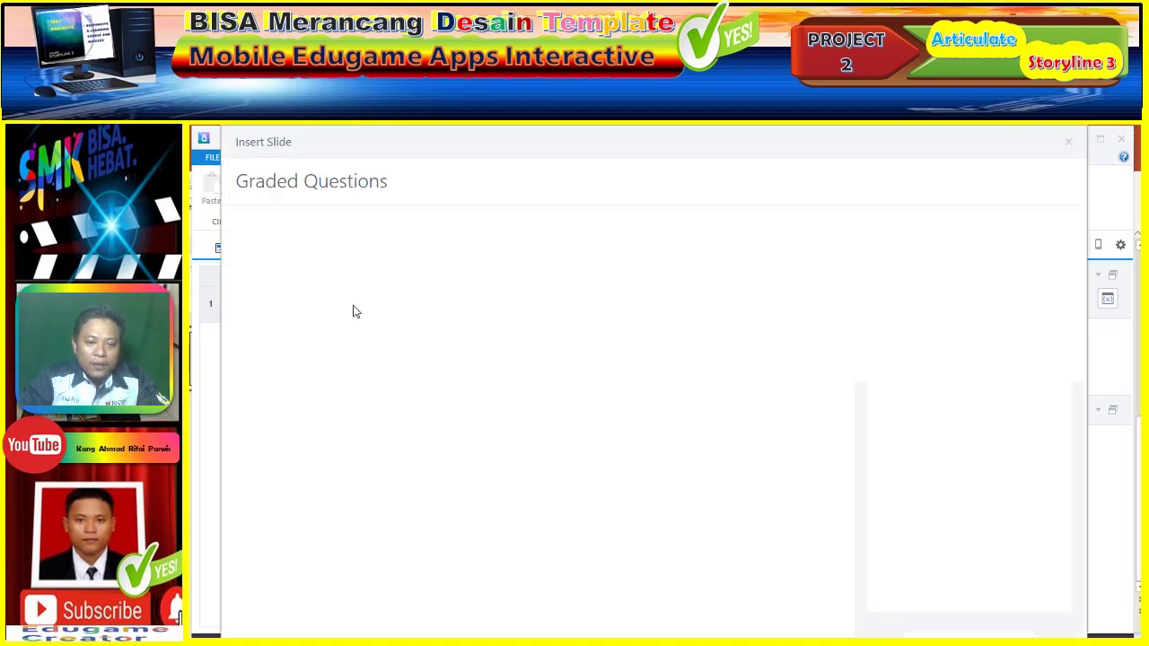
{"action": "mouse_move", "coordinate": [501, 632]}
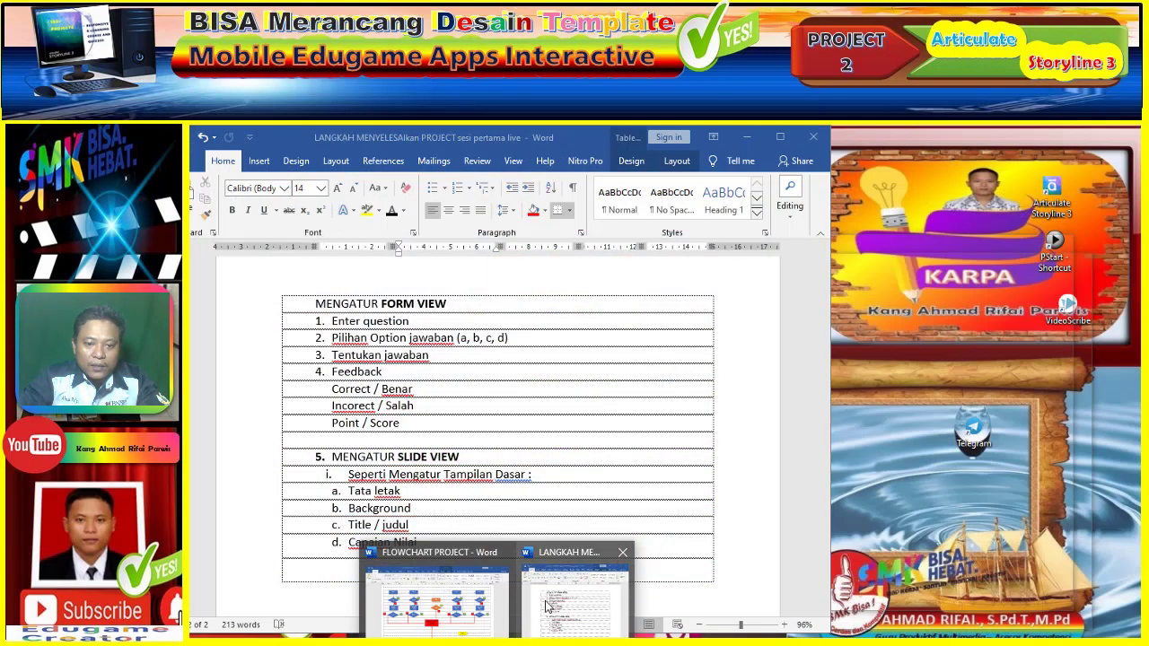
{"action": "left_click", "coordinate": [546, 603]}
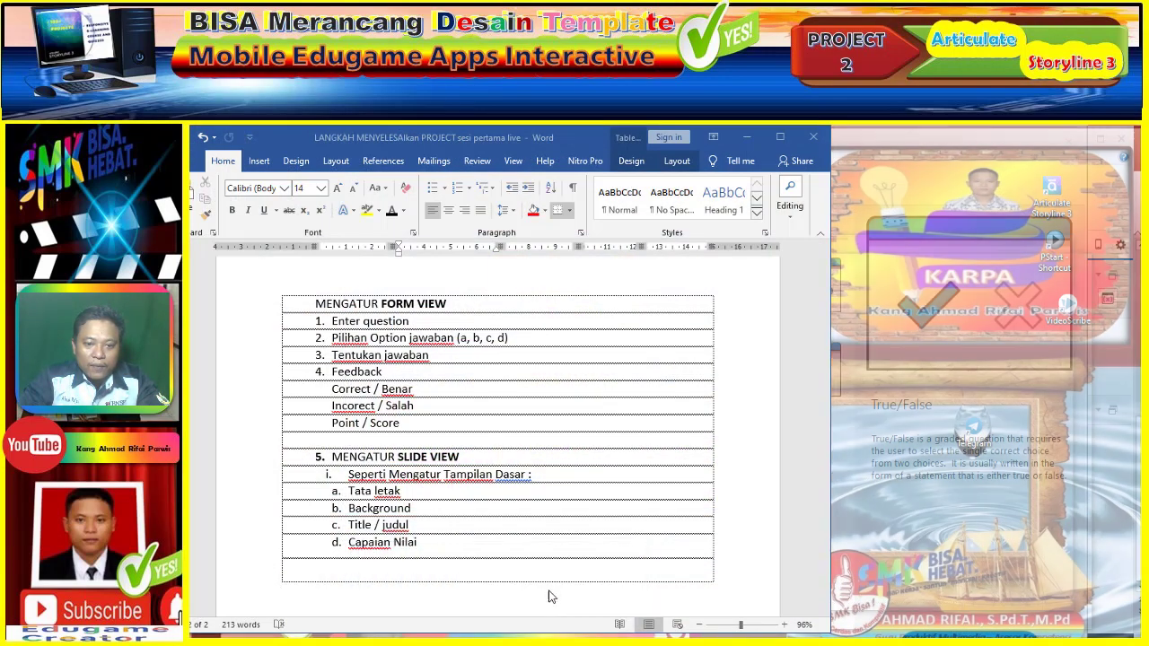
{"action": "scroll", "coordinate": [624, 503], "scroll_direction": "down", "scroll_amount": 1}
{"action": "scroll", "coordinate": [622, 489], "scroll_direction": "up", "scroll_amount": 5}
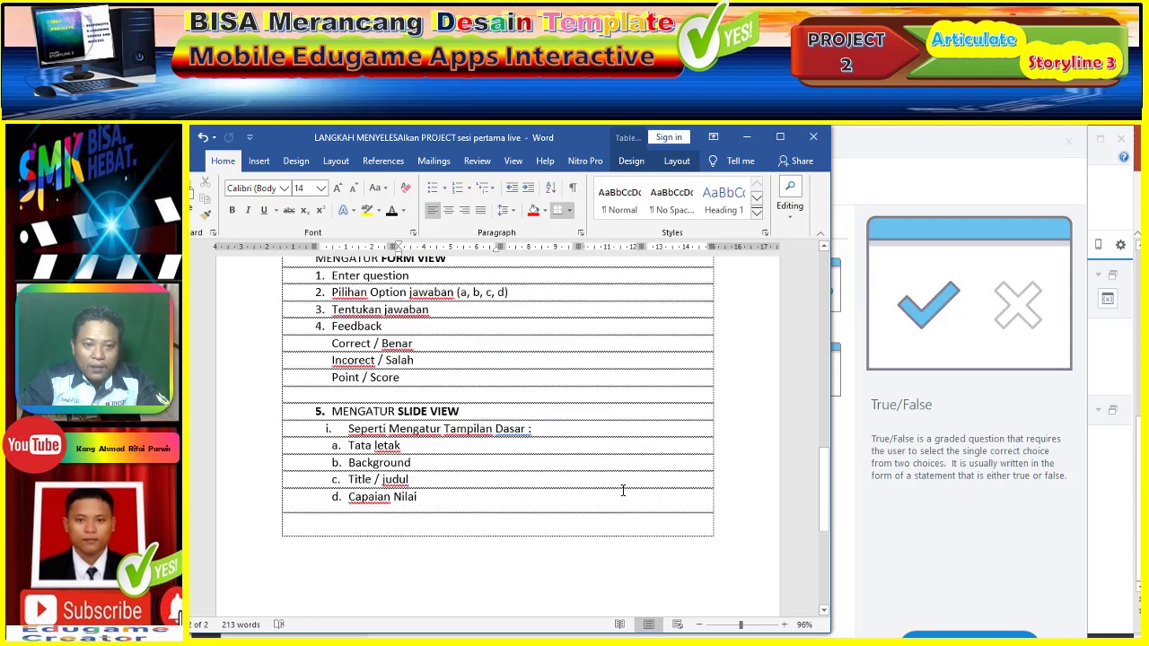
{"action": "scroll", "coordinate": [622, 488], "scroll_direction": "up", "scroll_amount": 5}
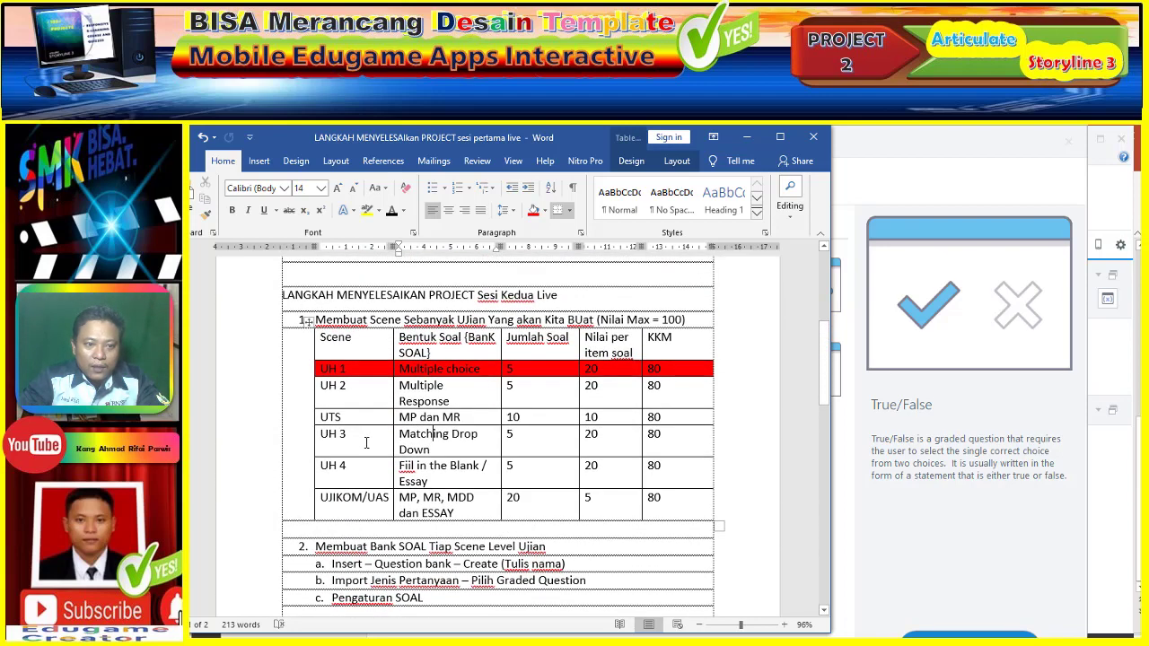
{"action": "left_click_drag", "start_coordinate": [351, 402], "coordinate": [671, 388]}
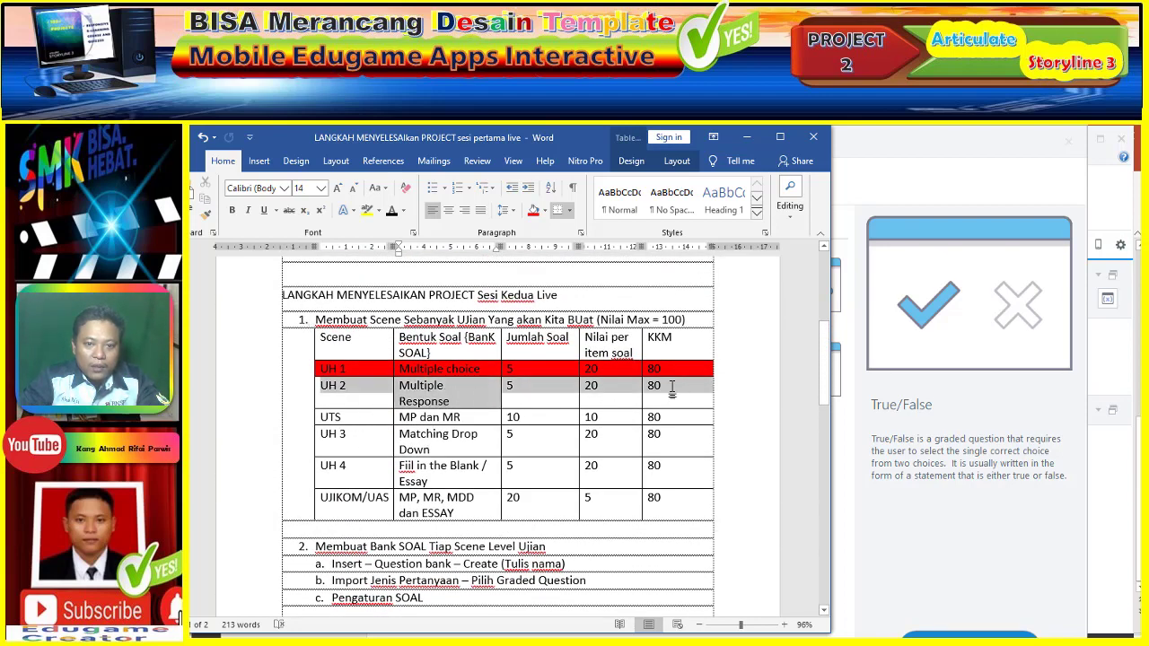
{"action": "left_click", "coordinate": [534, 210]}
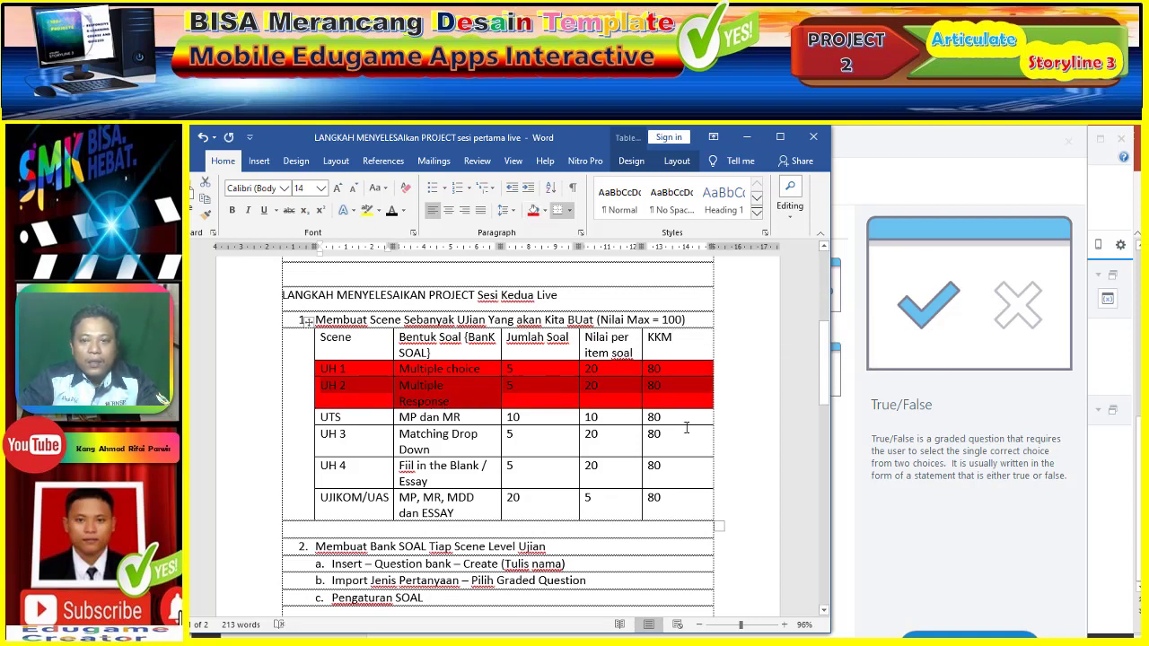
Back in Storyline, insert a Multiple Response question and enter "sebutkan yang termasuk binatang" as its question text
{"action": "left_click", "coordinate": [843, 470]}
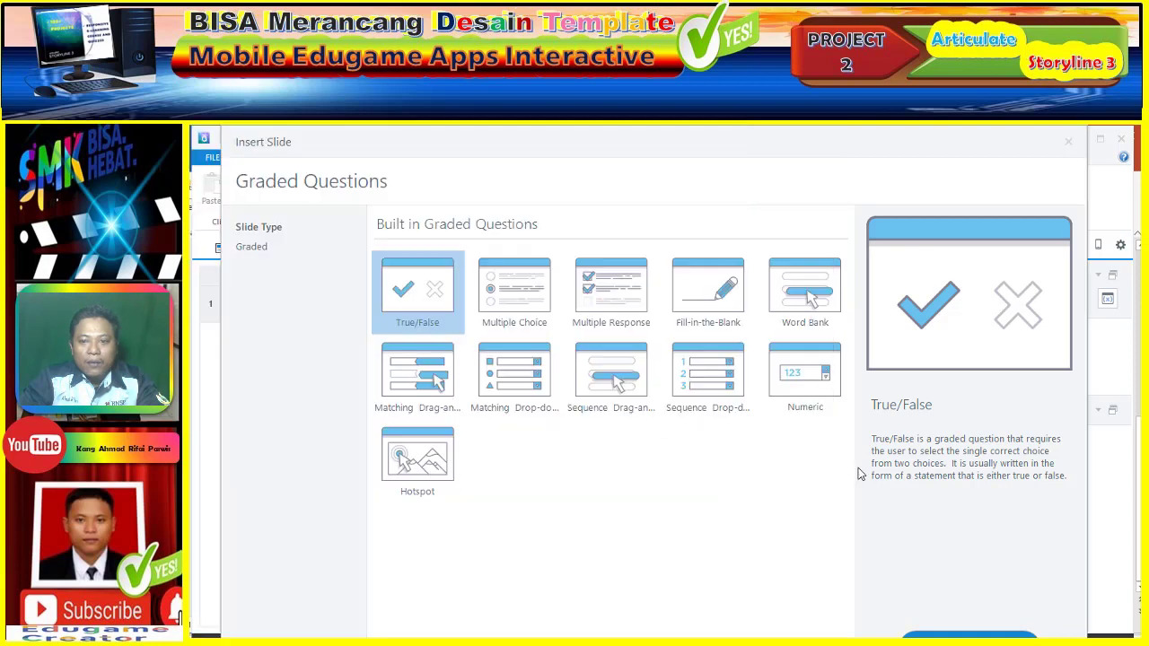
{"action": "double_click", "coordinate": [606, 307]}
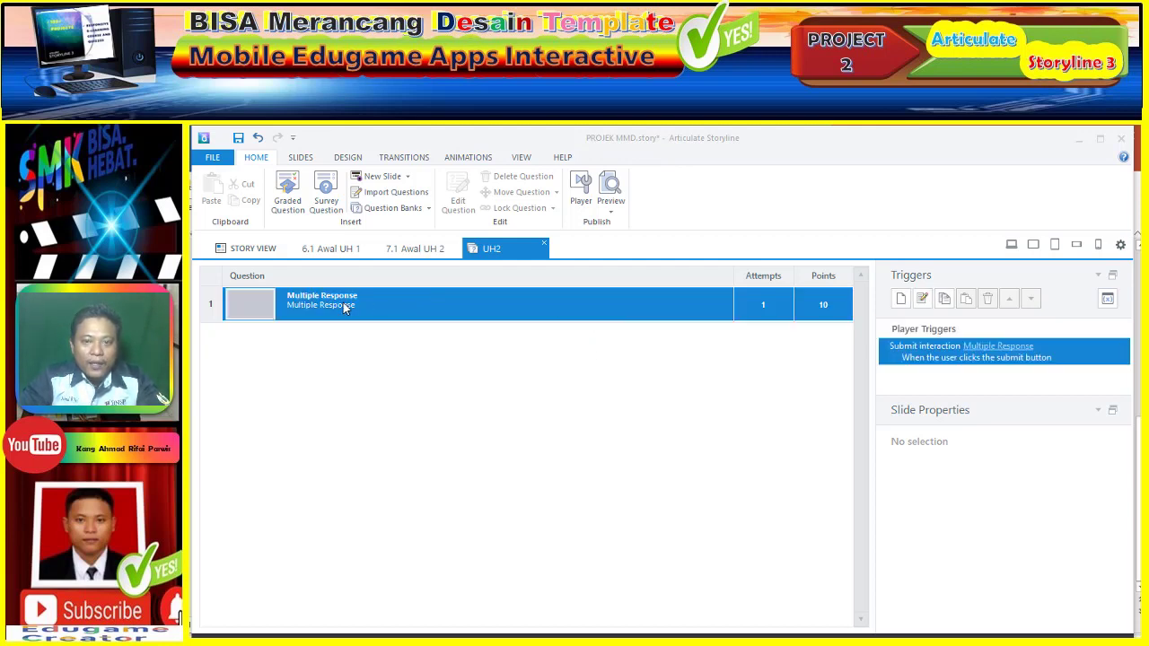
{"action": "left_click", "coordinate": [791, 304]}
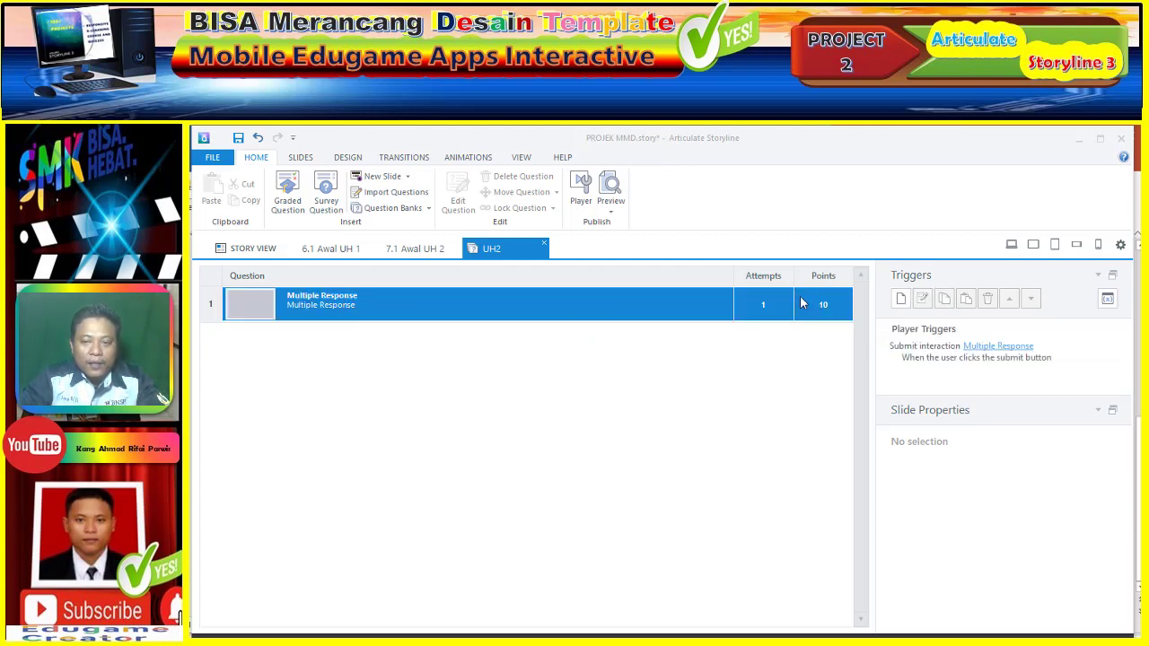
{"action": "double_click", "coordinate": [832, 306]}
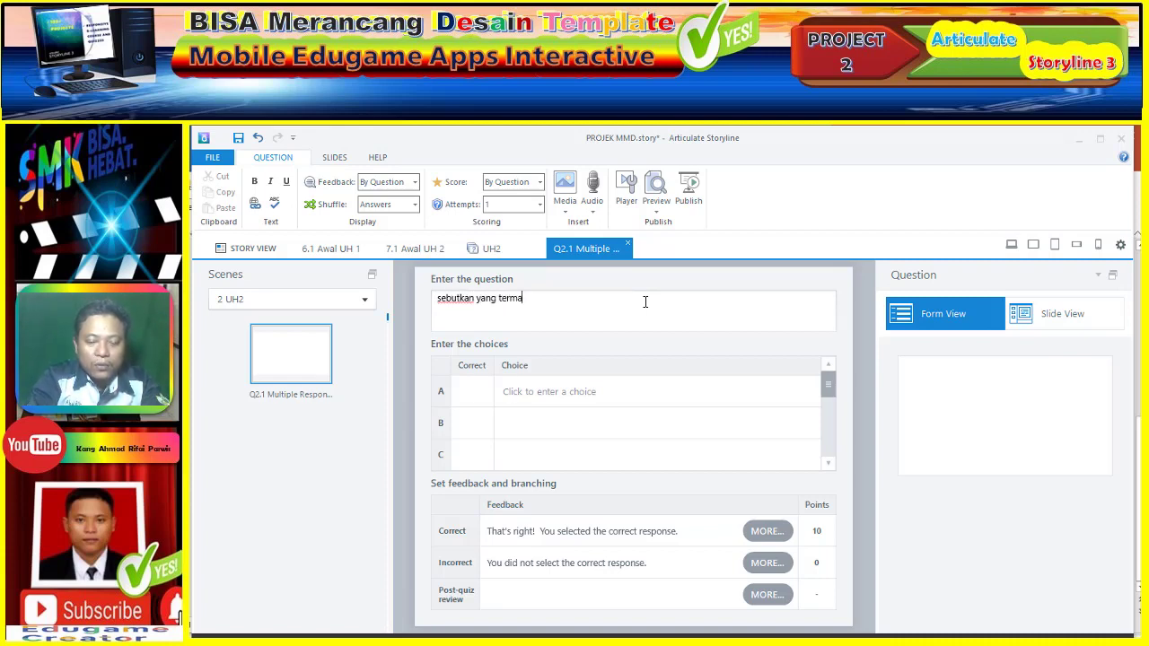
{"action": "type", "text": "binatang"}
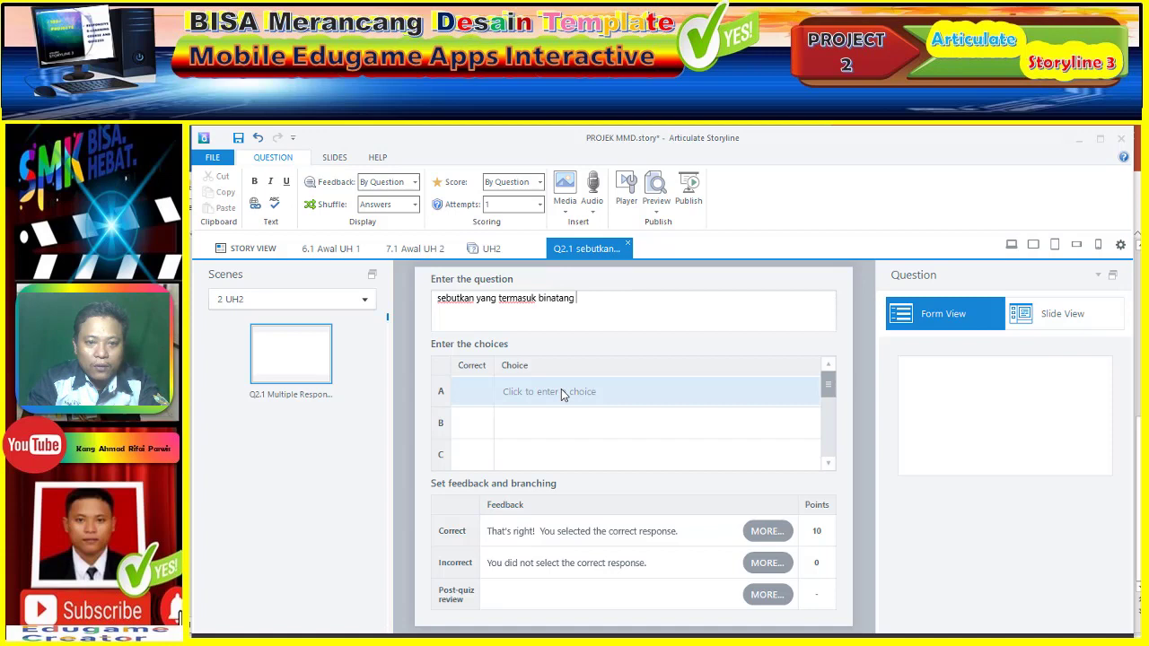
Enter the answer choices A to D as "harimau", "mobil", "motor" and "becak"
{"action": "left_click", "coordinate": [537, 392]}
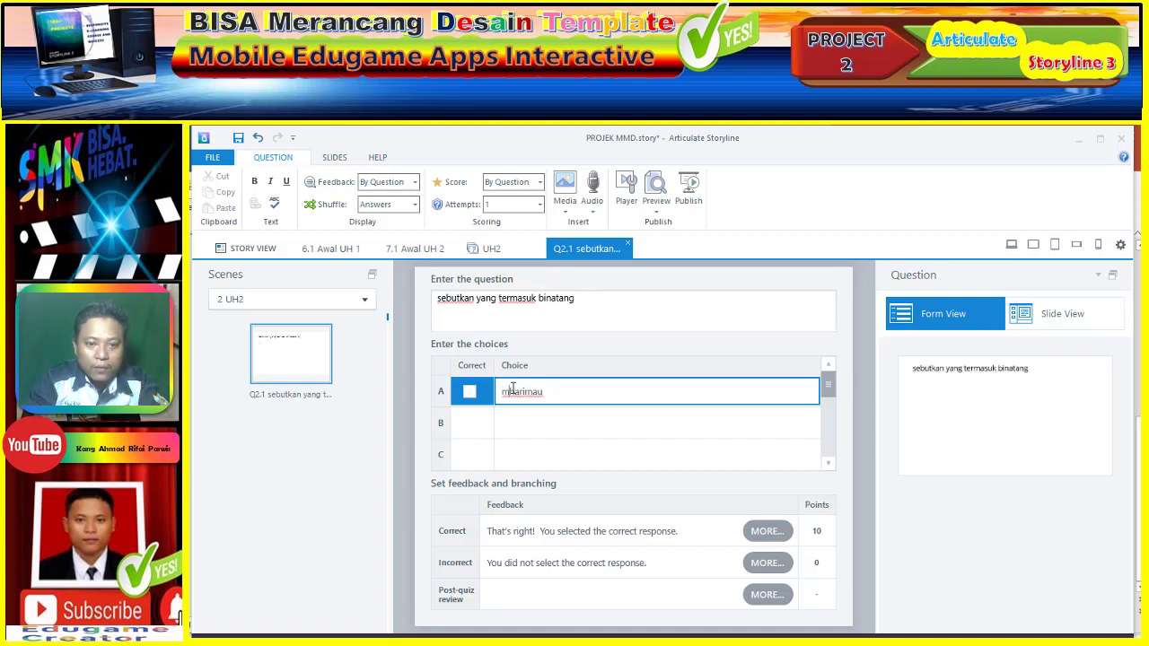
{"action": "key", "text": "BackSpace"}
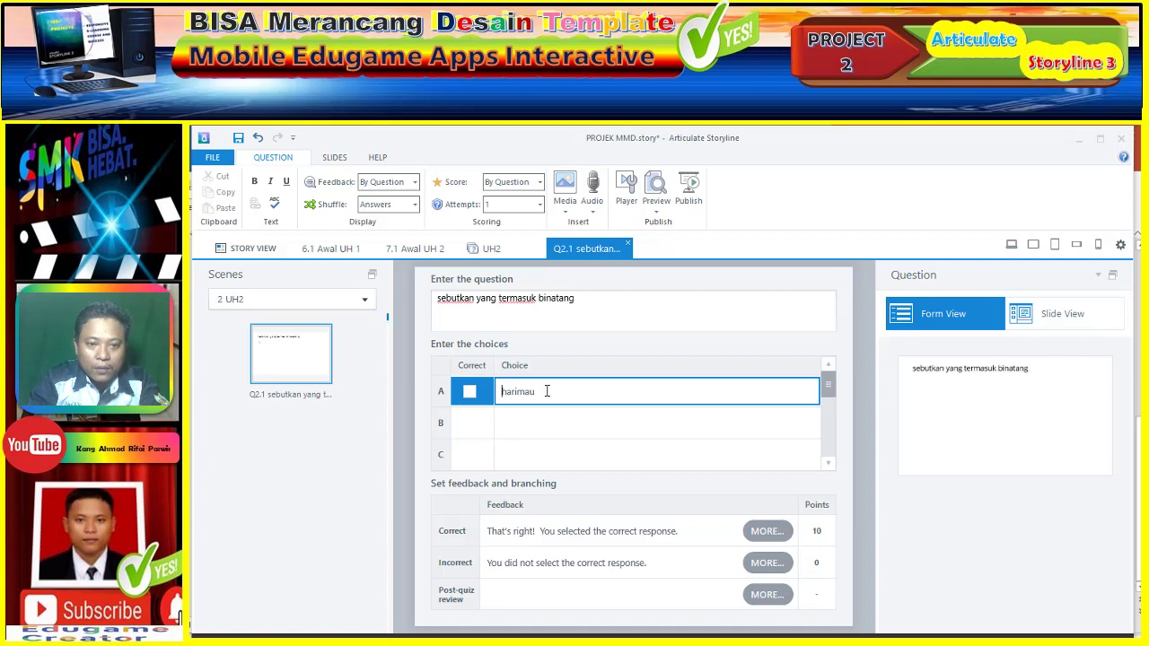
{"action": "left_click", "coordinate": [610, 427]}
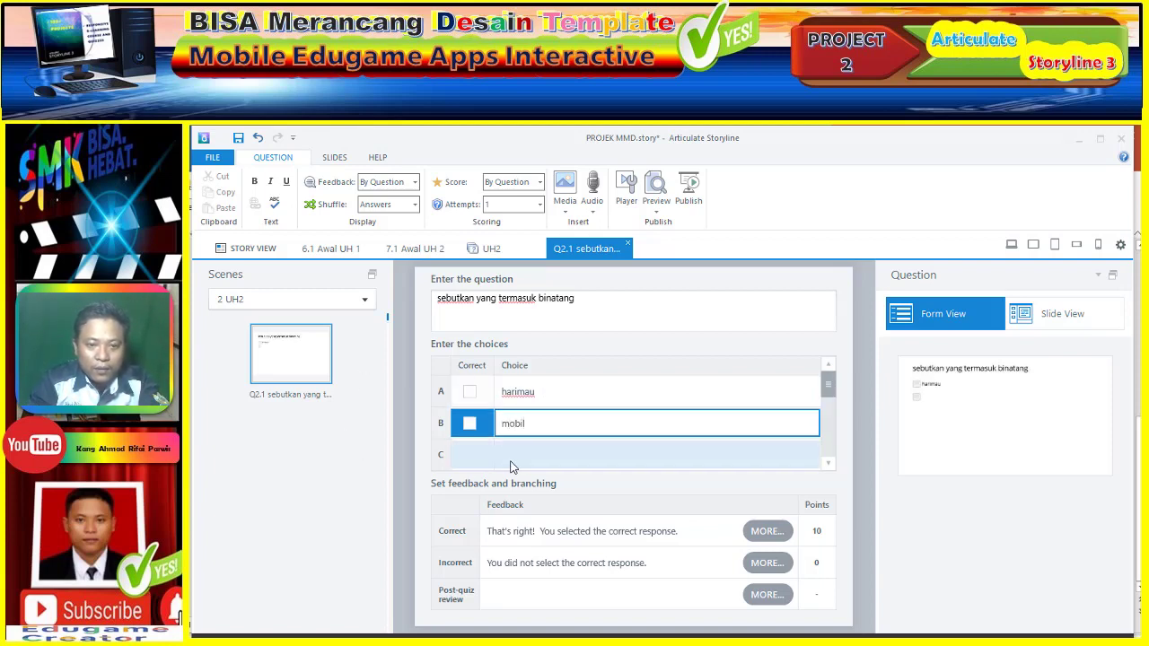
{"action": "left_click", "coordinate": [526, 461]}
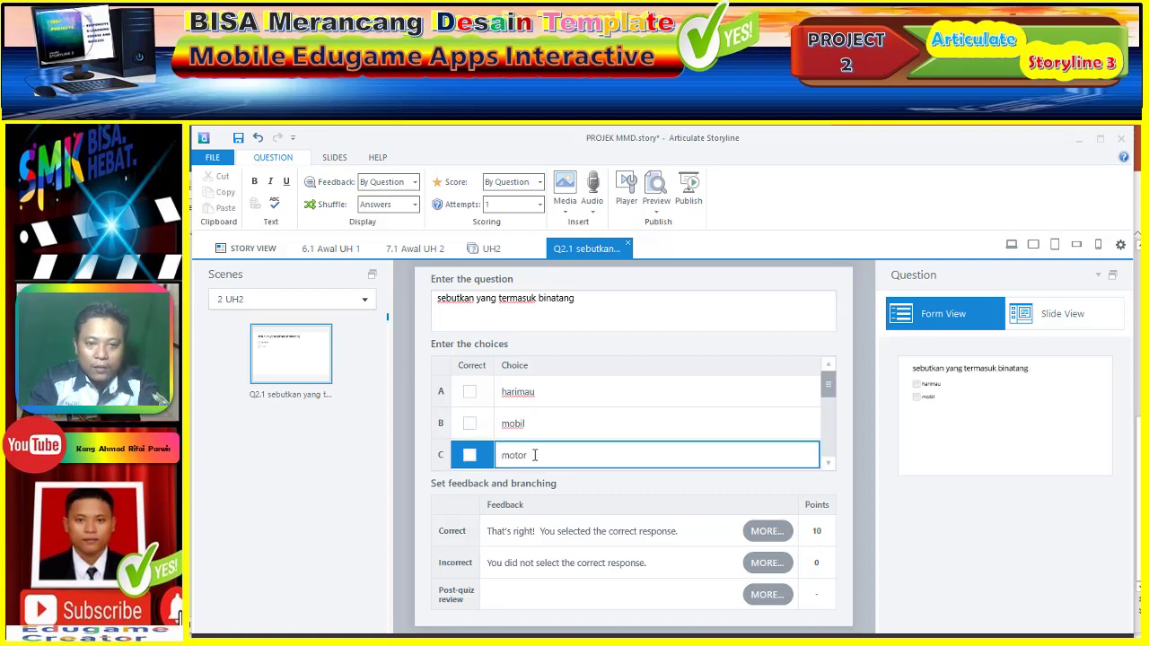
{"action": "scroll", "coordinate": [562, 450], "scroll_direction": "down", "scroll_amount": 1}
{"action": "left_click", "coordinate": [544, 453]}
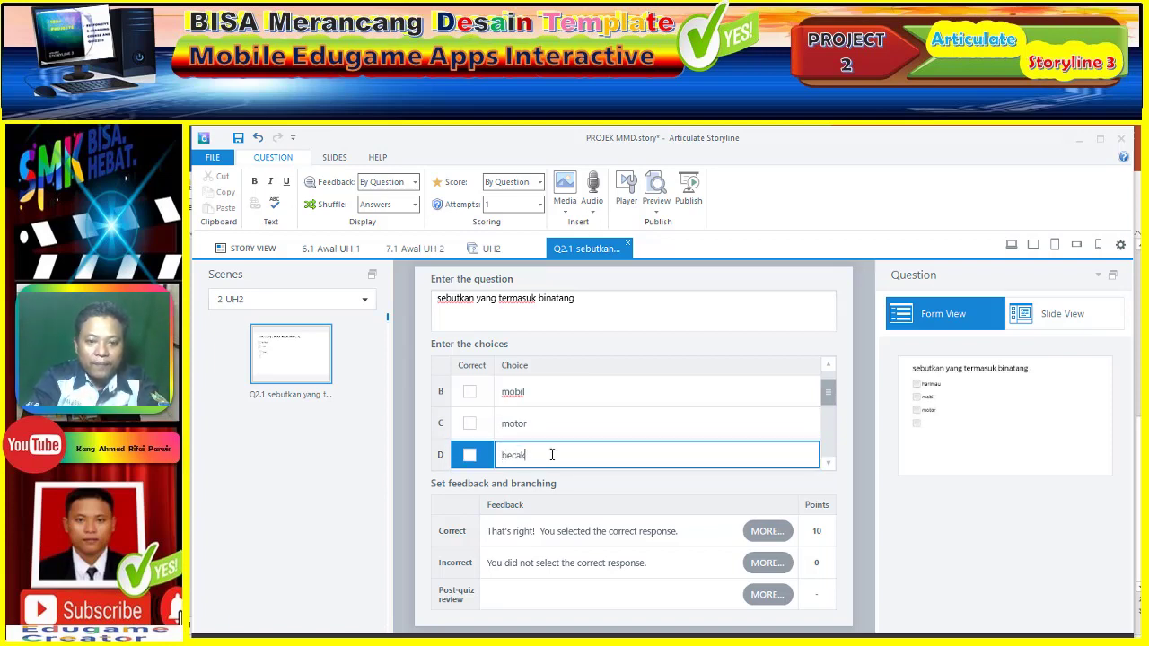
{"action": "scroll", "coordinate": [569, 422], "scroll_direction": "up", "scroll_amount": 1}
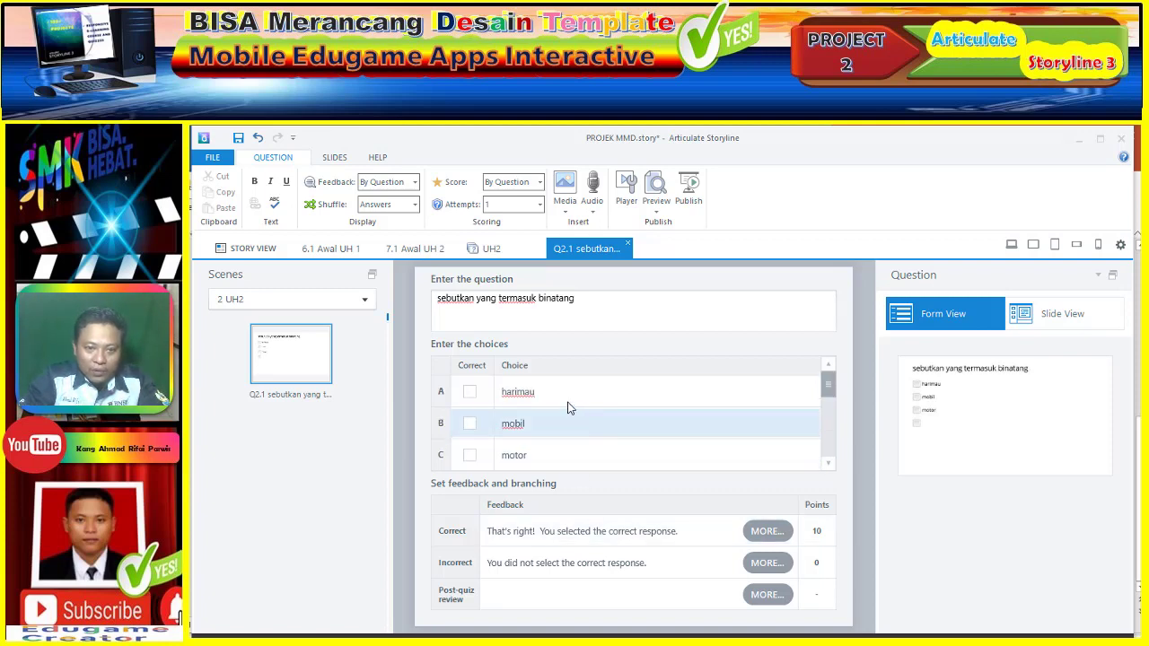
Replace the feedback for a correct answer with "SELAMAT ANANDA TEPAT MENJAWAB"
{"action": "left_click", "coordinate": [585, 539]}
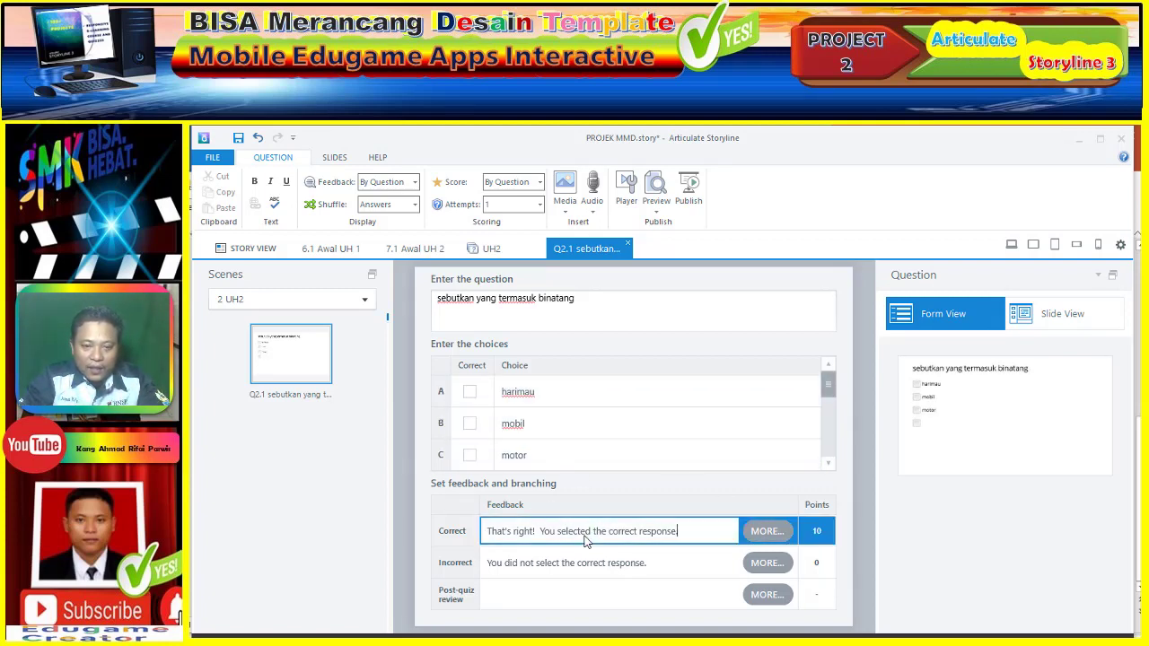
{"action": "left_click_drag", "start_coordinate": [682, 530], "coordinate": [483, 526]}
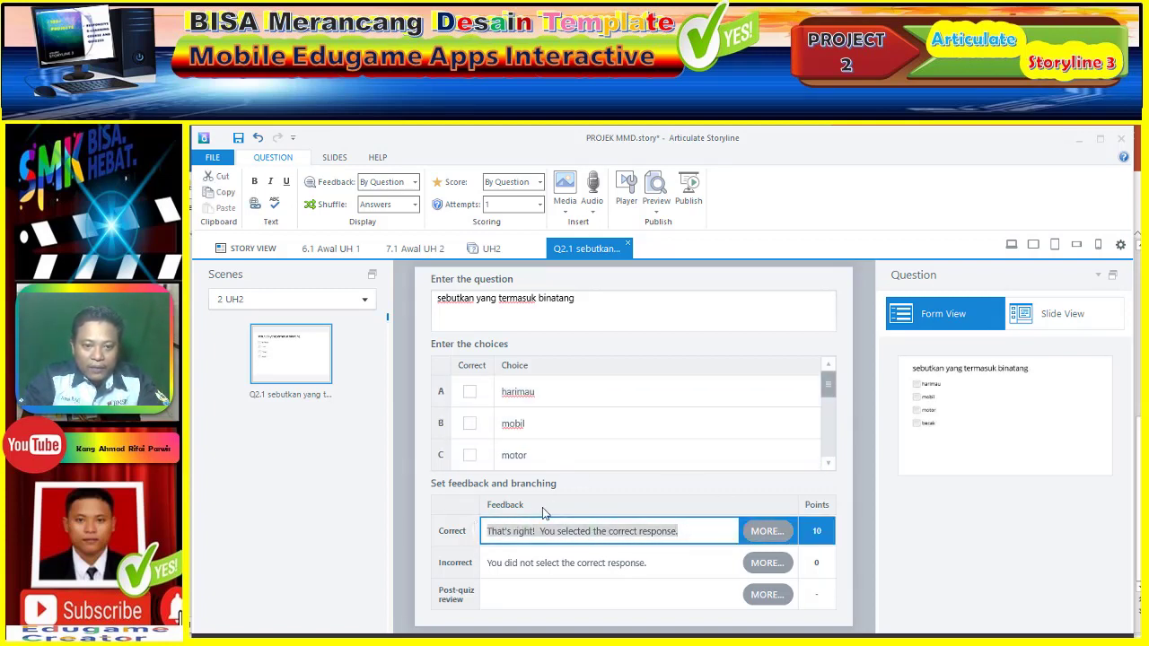
{"action": "type", "text": "S"}
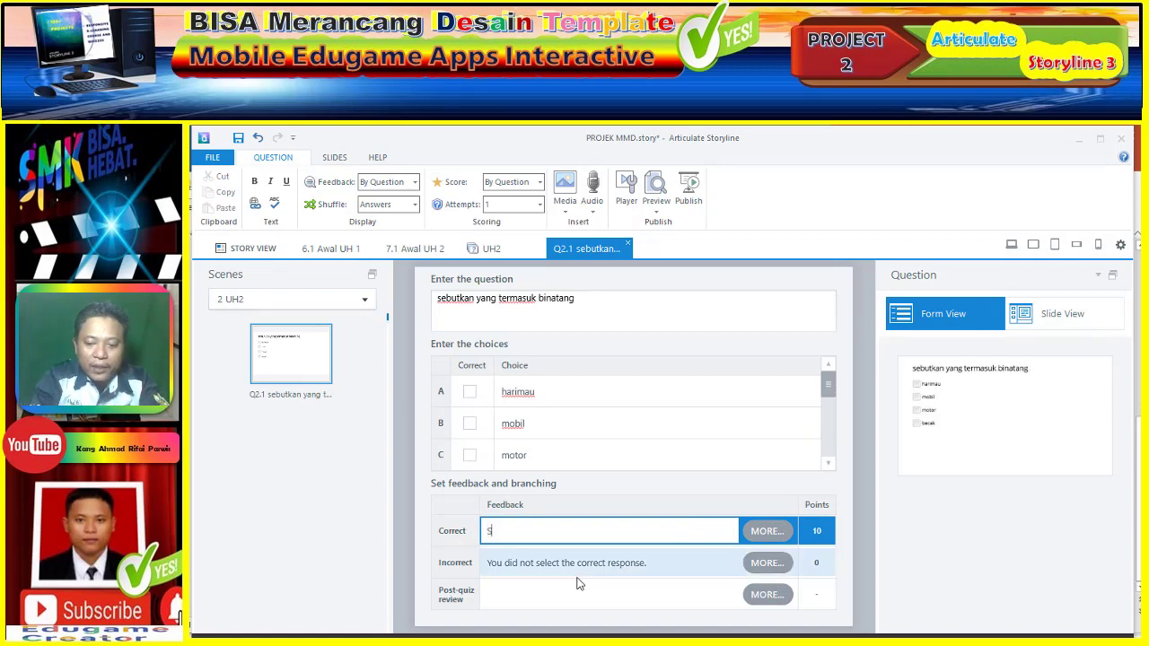
{"action": "type", "text": "ELAMAT "}
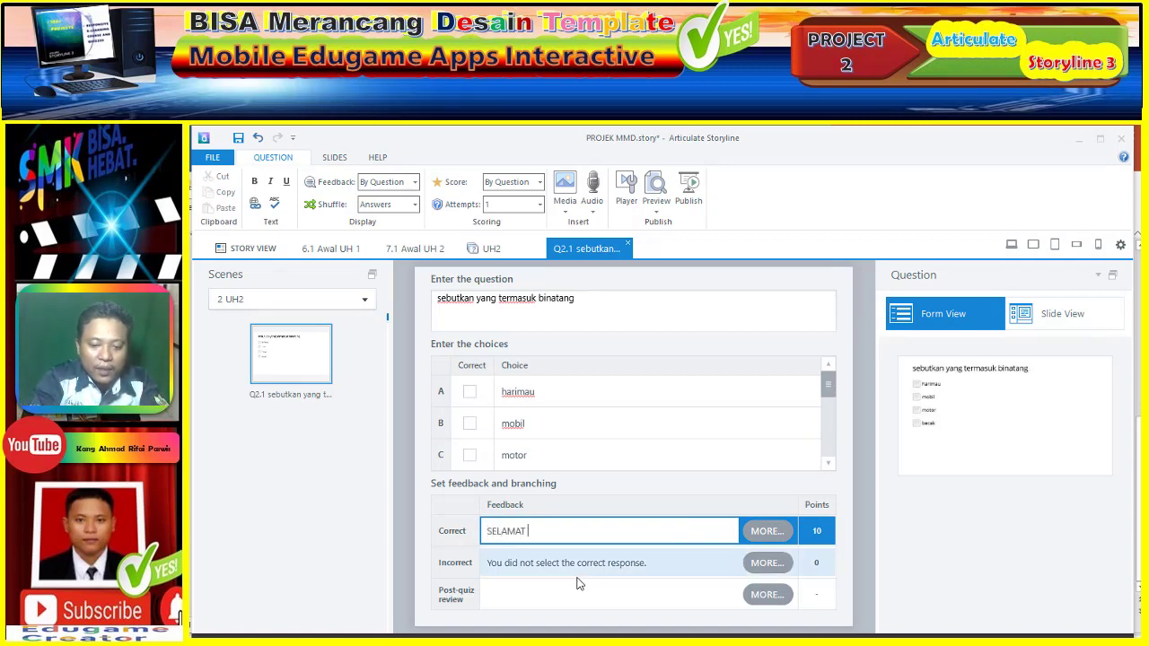
{"action": "type", "text": "ANANDA TEPAT M"}
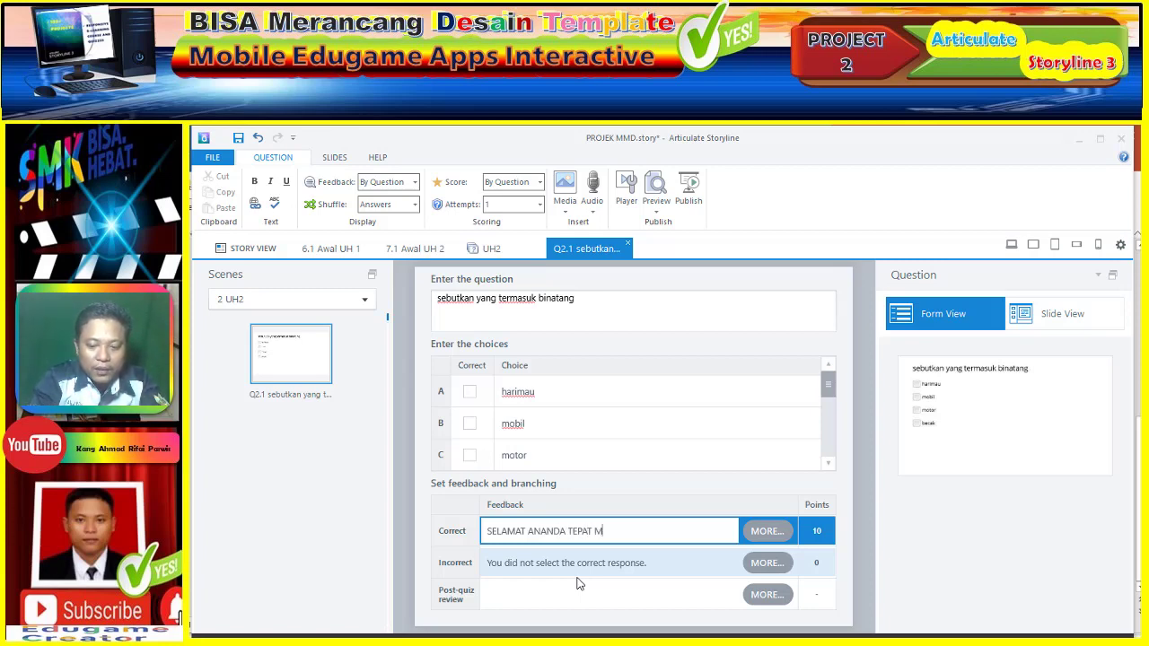
{"action": "type", "text": "AB"}
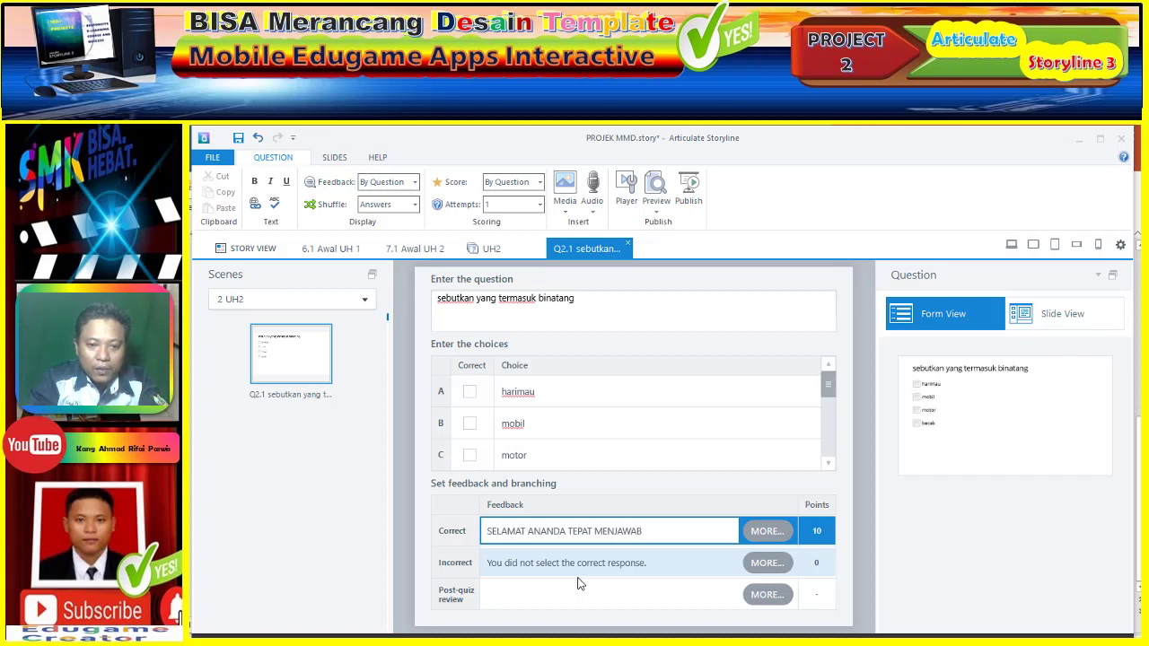
Replace the feedback for an incorrect answer with "MAAF JAWABAN ANANDA SALAH"
{"action": "left_click", "coordinate": [593, 567]}
{"action": "left_click_drag", "start_coordinate": [657, 569], "coordinate": [486, 557]}
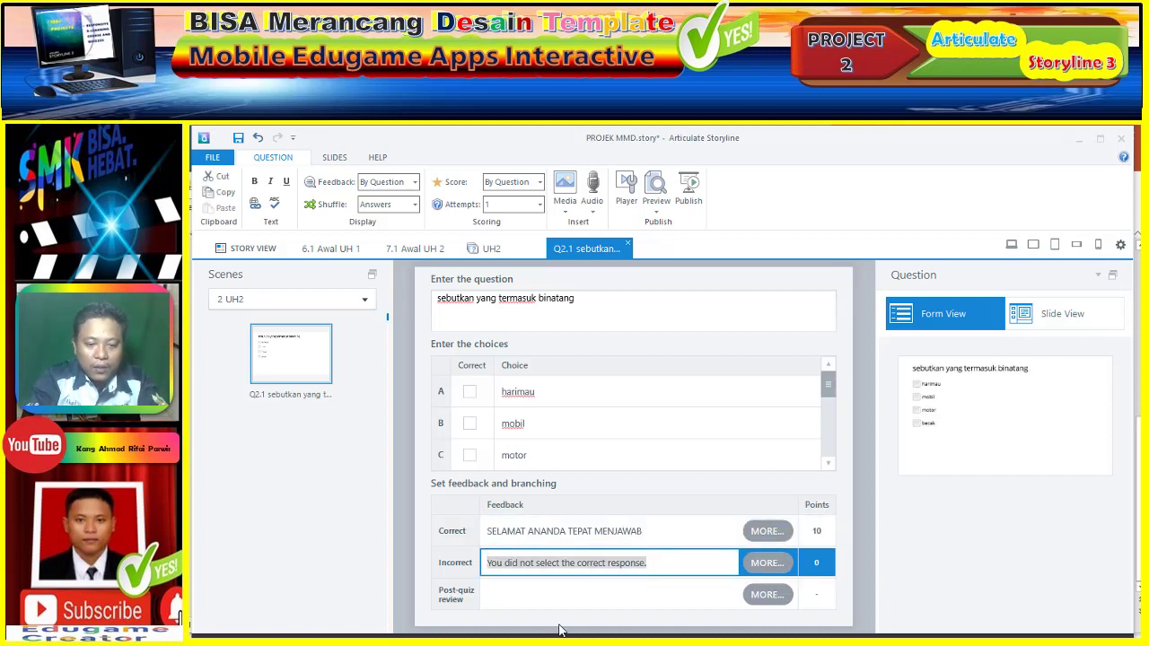
{"action": "type", "text": "MAAF KAWABAN ANANDA SALAH"}
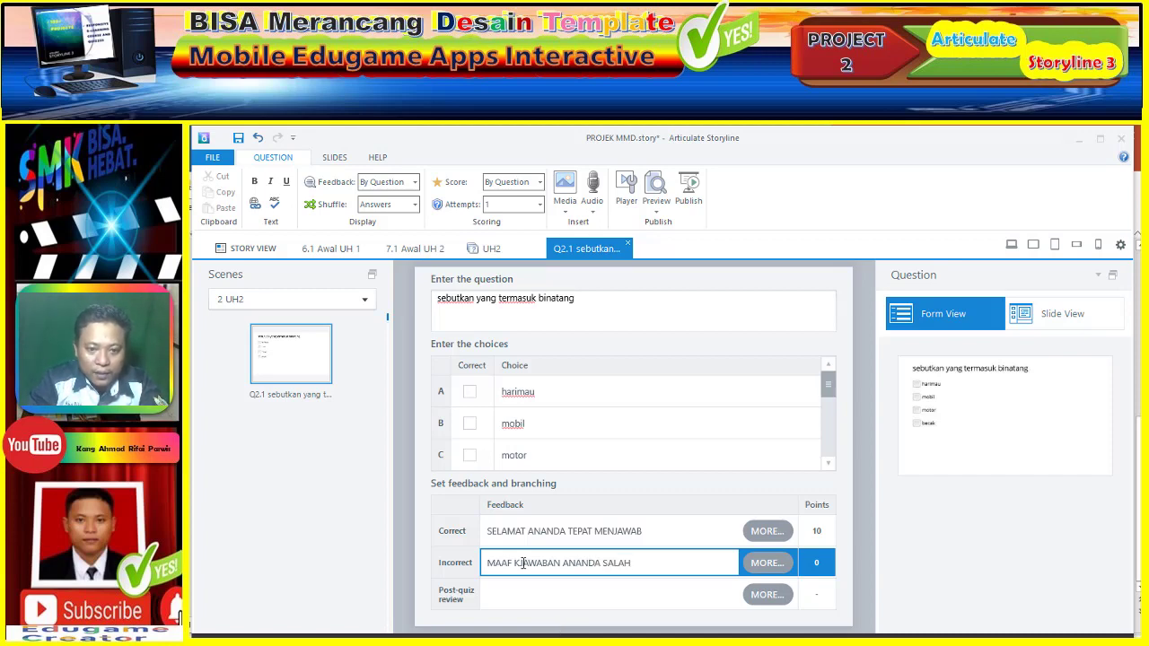
{"action": "key", "text": "BackSpace"}
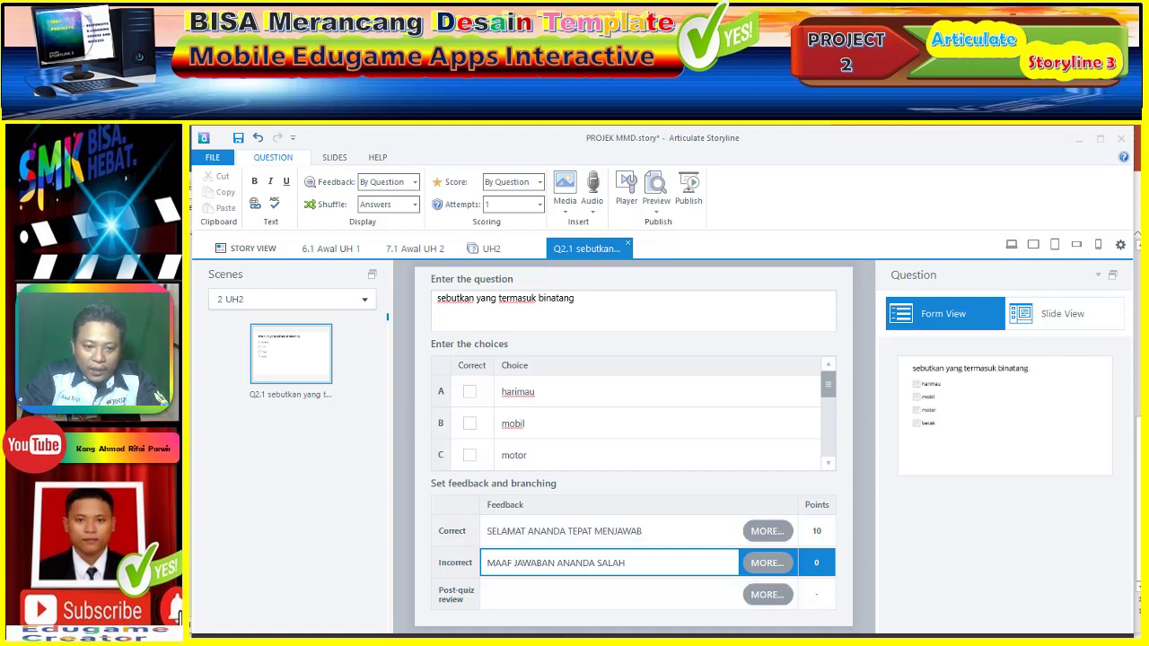
Check the score per question in the Word plan, then set the correct answer's points to 20 in Storyline
{"action": "left_click", "coordinate": [552, 594]}
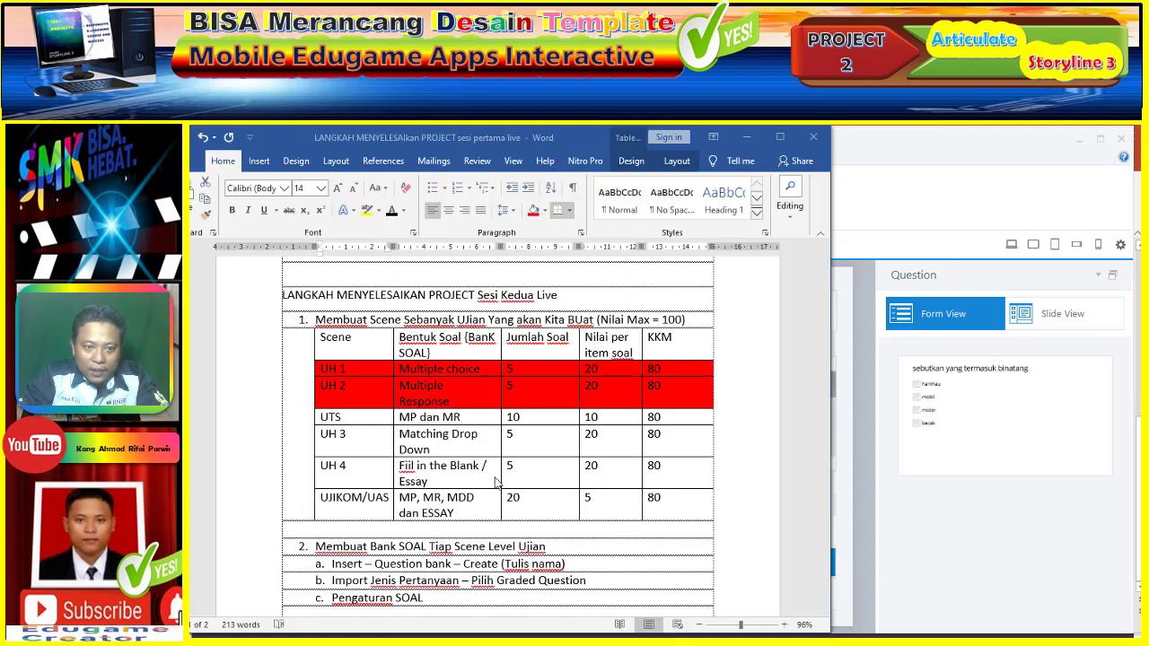
{"action": "left_click", "coordinate": [860, 463]}
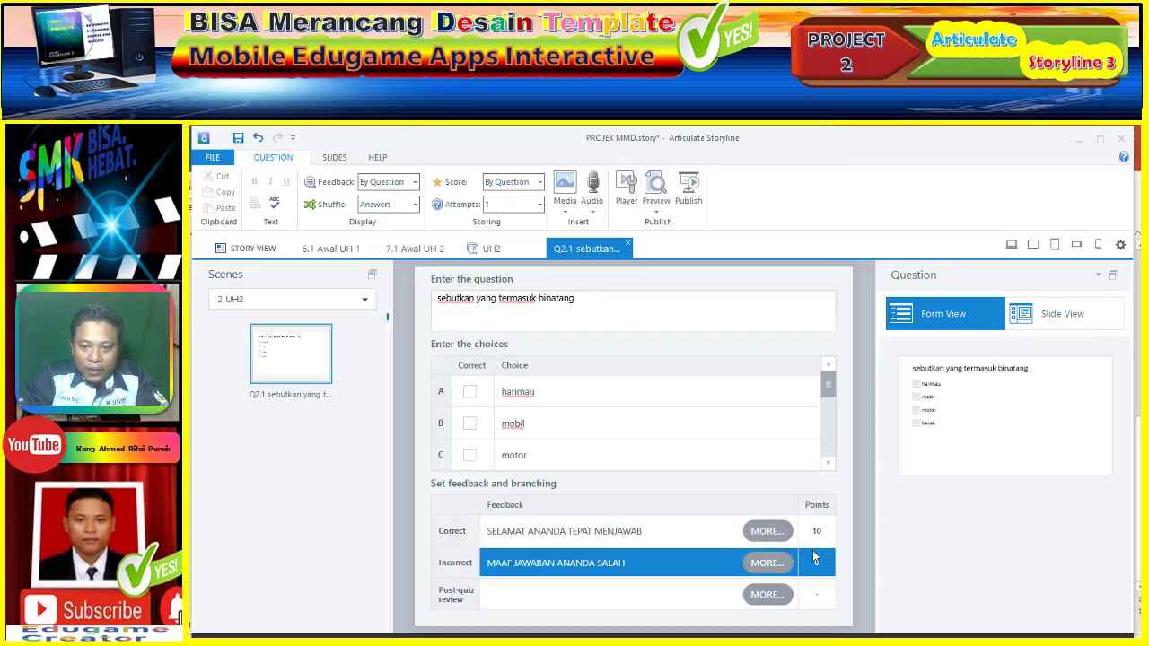
{"action": "left_click", "coordinate": [816, 532]}
{"action": "left_click_drag", "start_coordinate": [817, 532], "coordinate": [799, 531]}
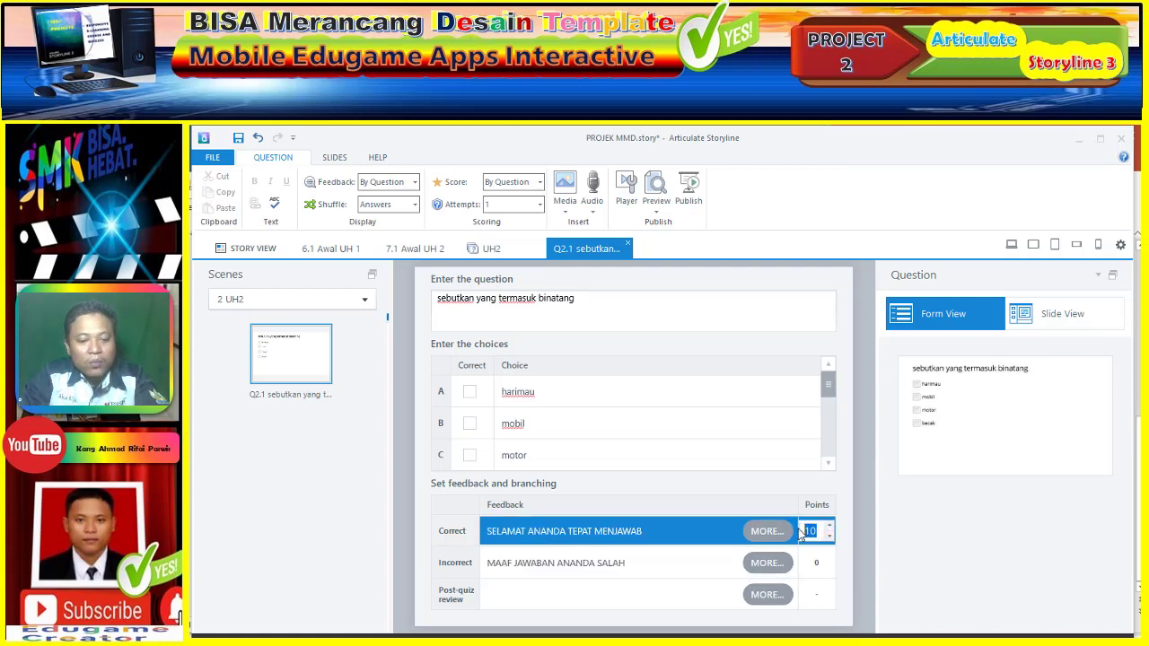
{"action": "type", "text": "20"}
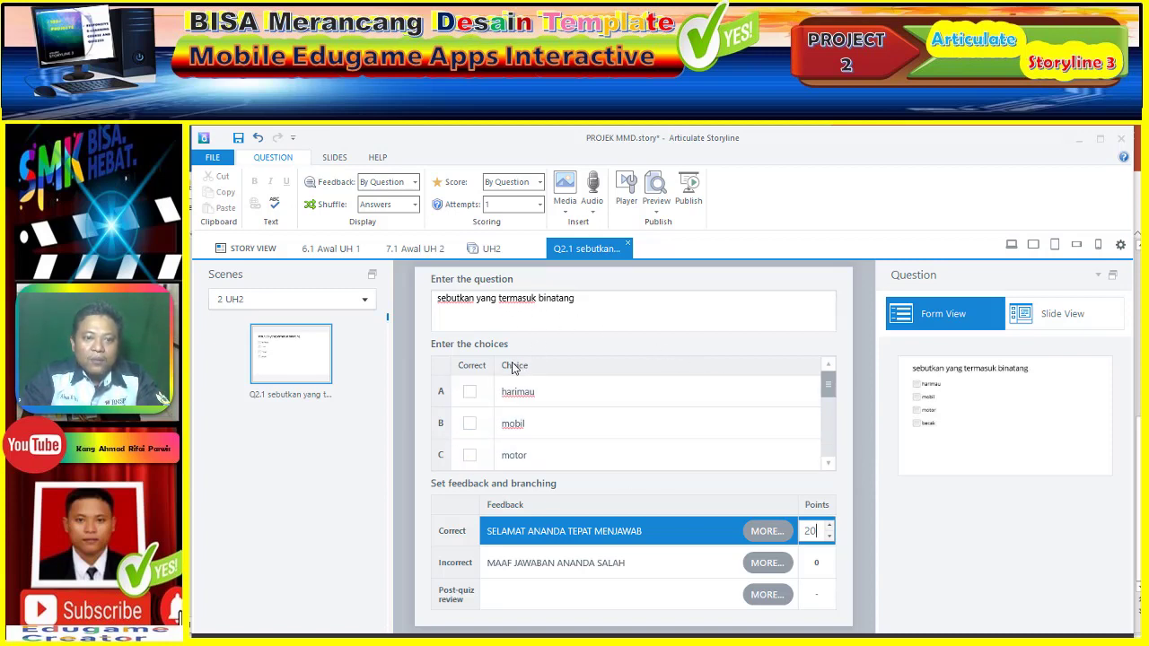
Review the question's answer choice rows in the form, from "harimau" to "becak", and show the question in Slide View
{"action": "scroll", "coordinate": [543, 458], "scroll_direction": "down", "scroll_amount": 1}
{"action": "left_click", "coordinate": [543, 455]}
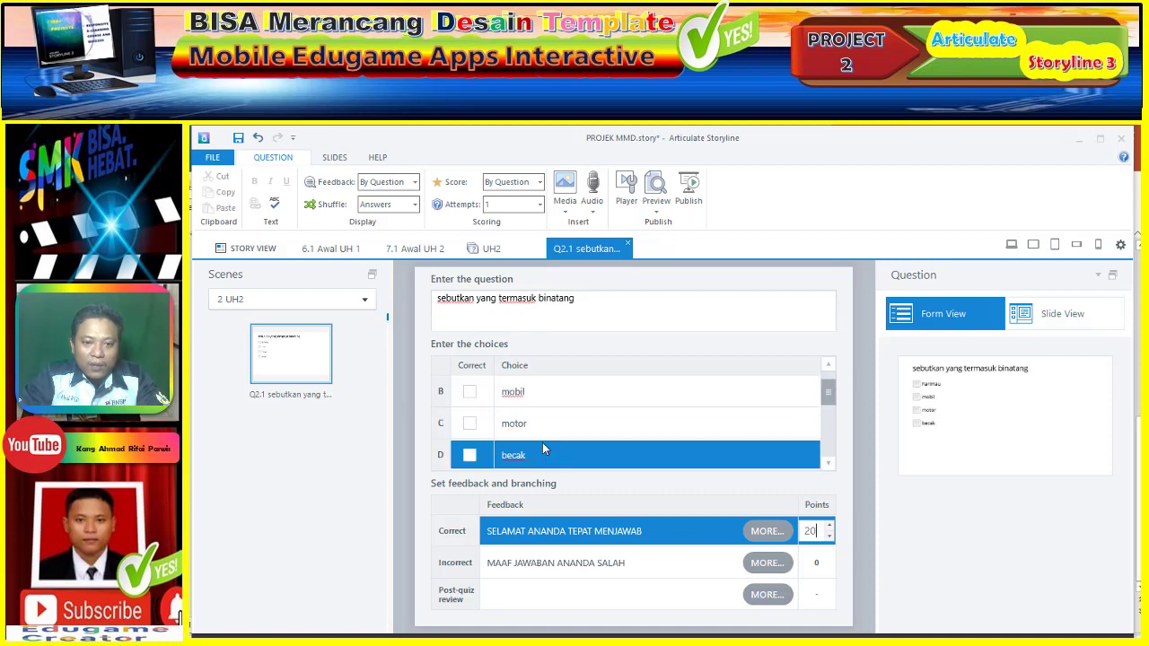
{"action": "scroll", "coordinate": [557, 452], "scroll_direction": "down", "scroll_amount": 2}
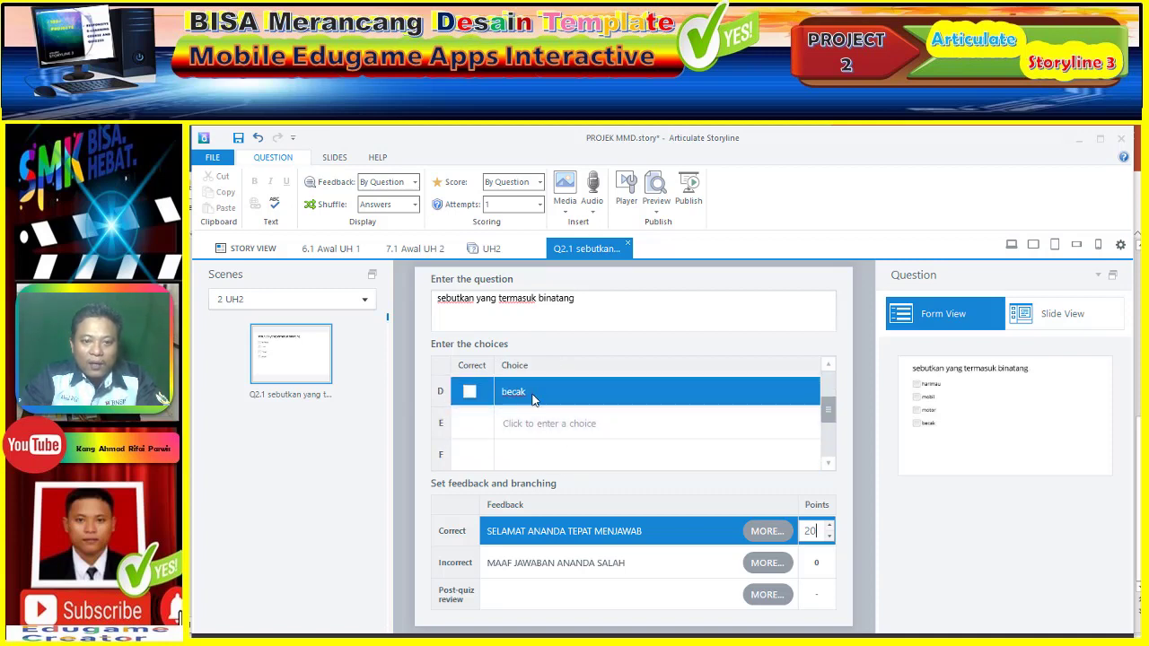
{"action": "left_click", "coordinate": [530, 430]}
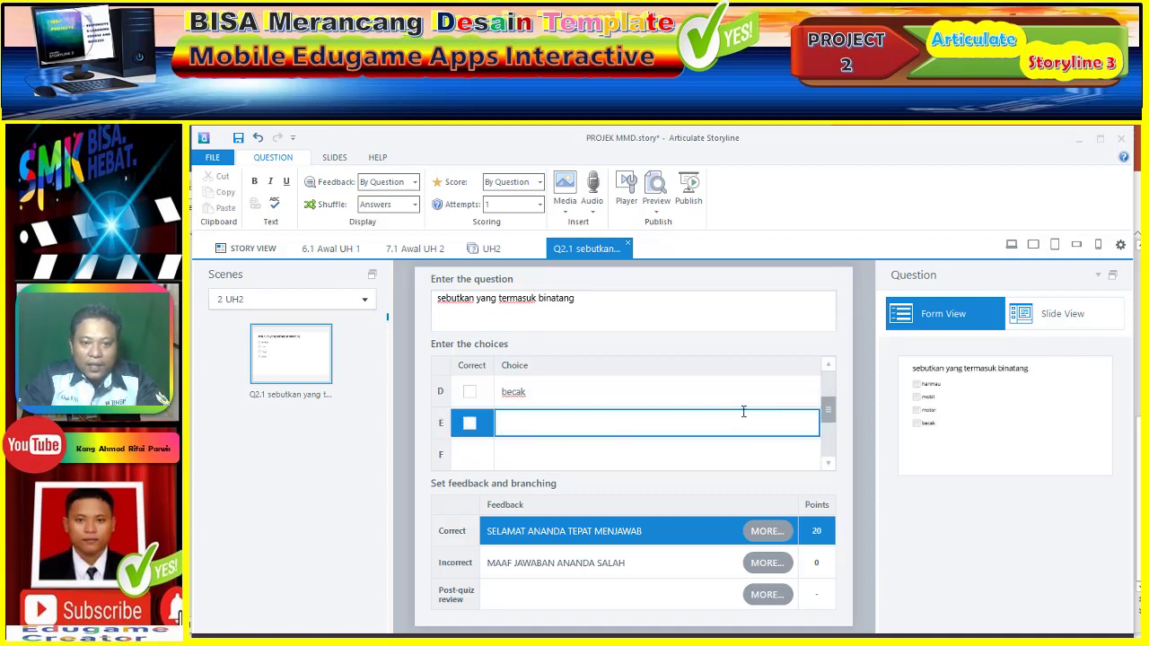
{"action": "scroll", "coordinate": [739, 406], "scroll_direction": "up", "scroll_amount": 1}
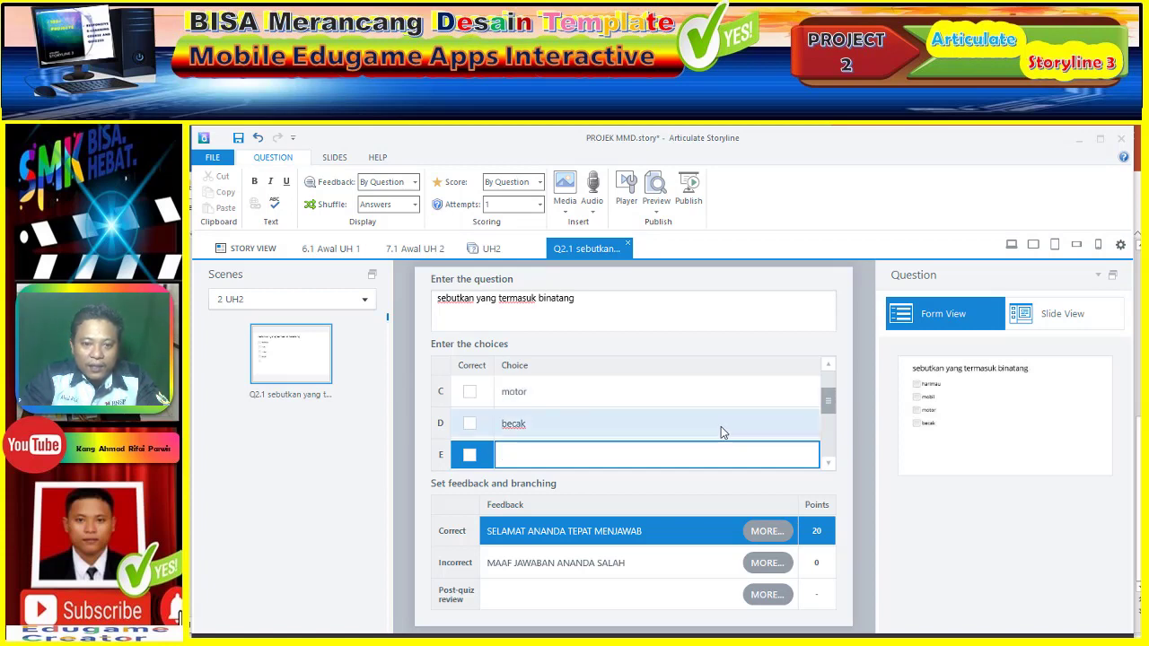
{"action": "left_click", "coordinate": [711, 429]}
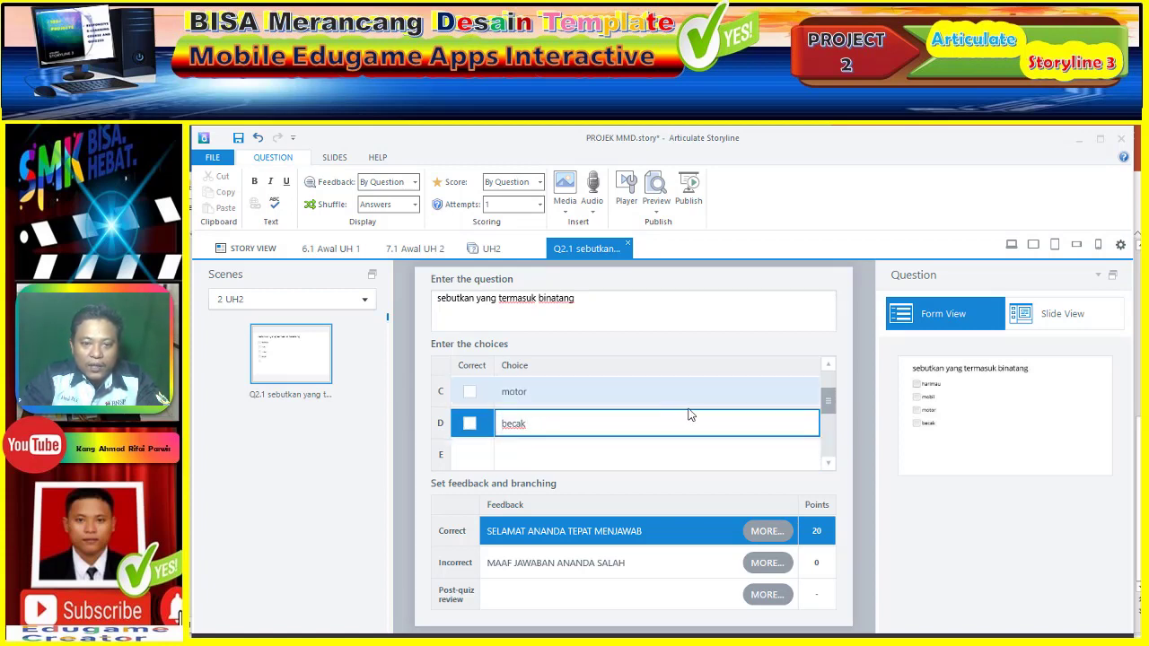
{"action": "left_click", "coordinate": [581, 455]}
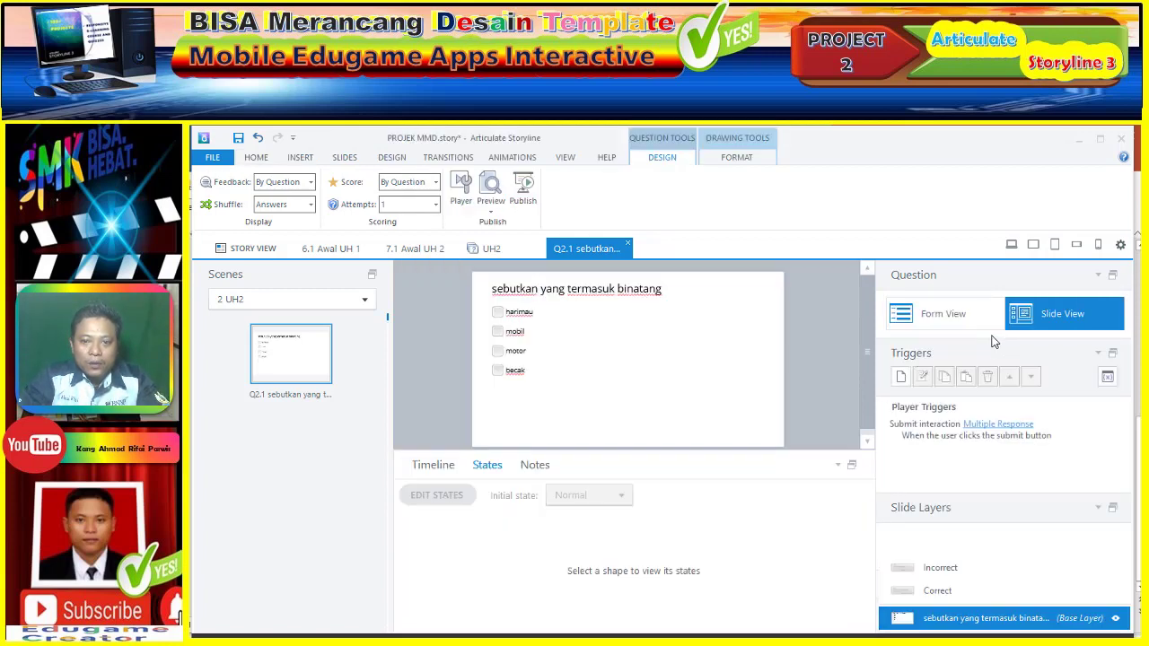
Fill the text box of the question "sebutkan yang termasuk binatang" with the standard orange color
{"action": "left_click", "coordinate": [537, 292]}
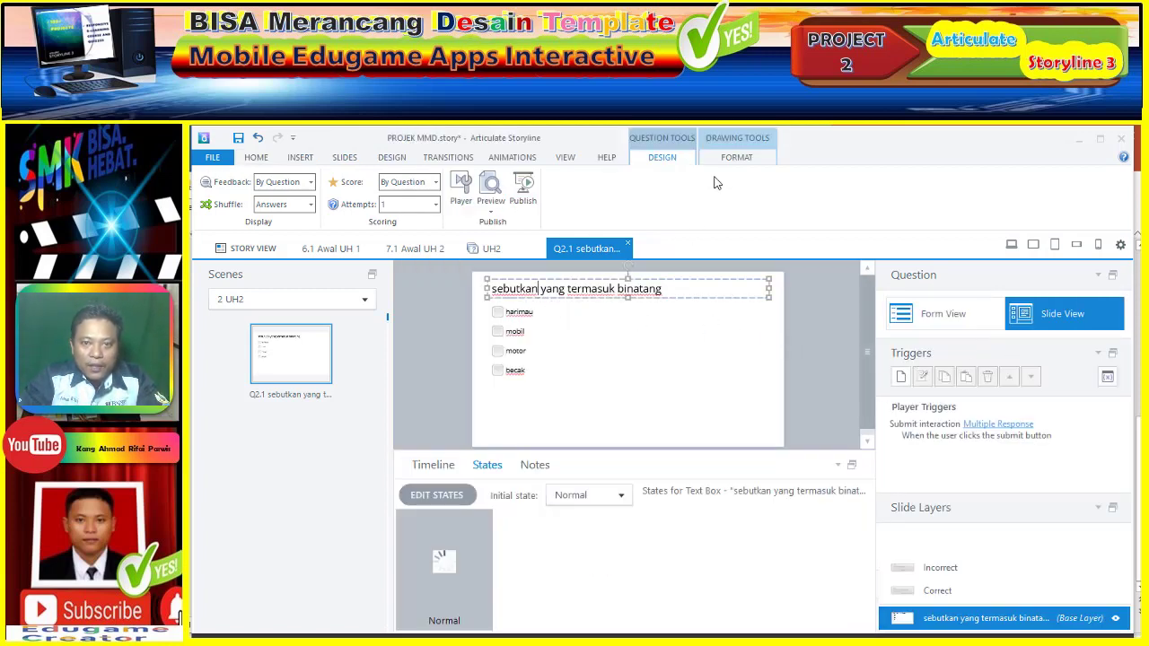
{"action": "left_click", "coordinate": [737, 159]}
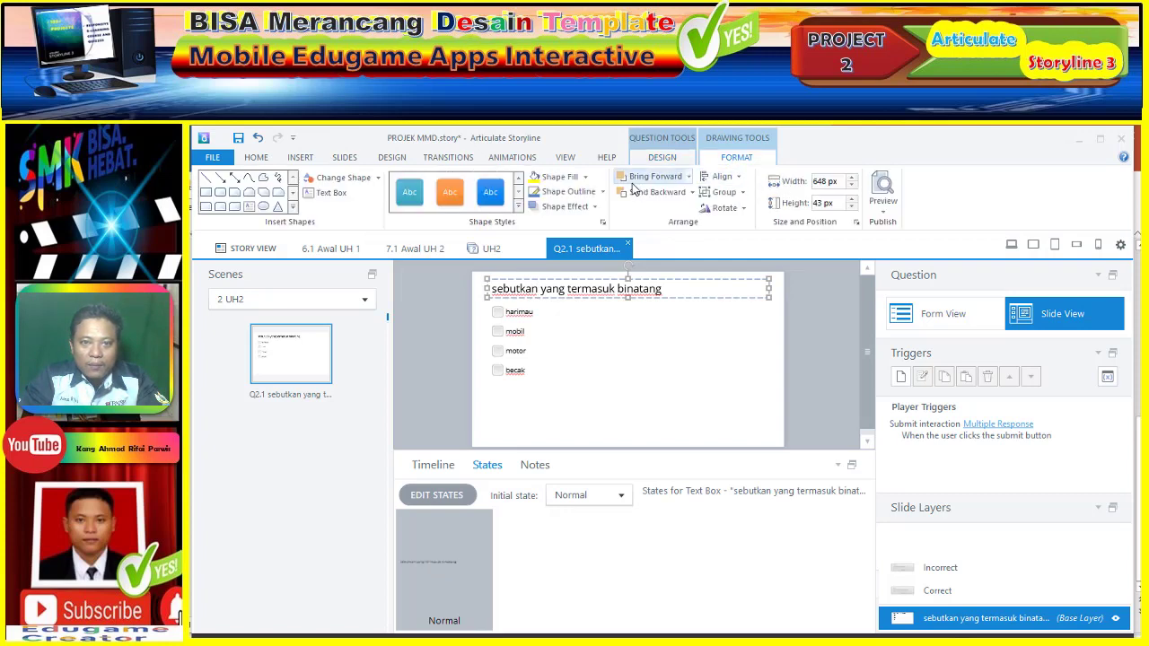
{"action": "left_click", "coordinate": [580, 181]}
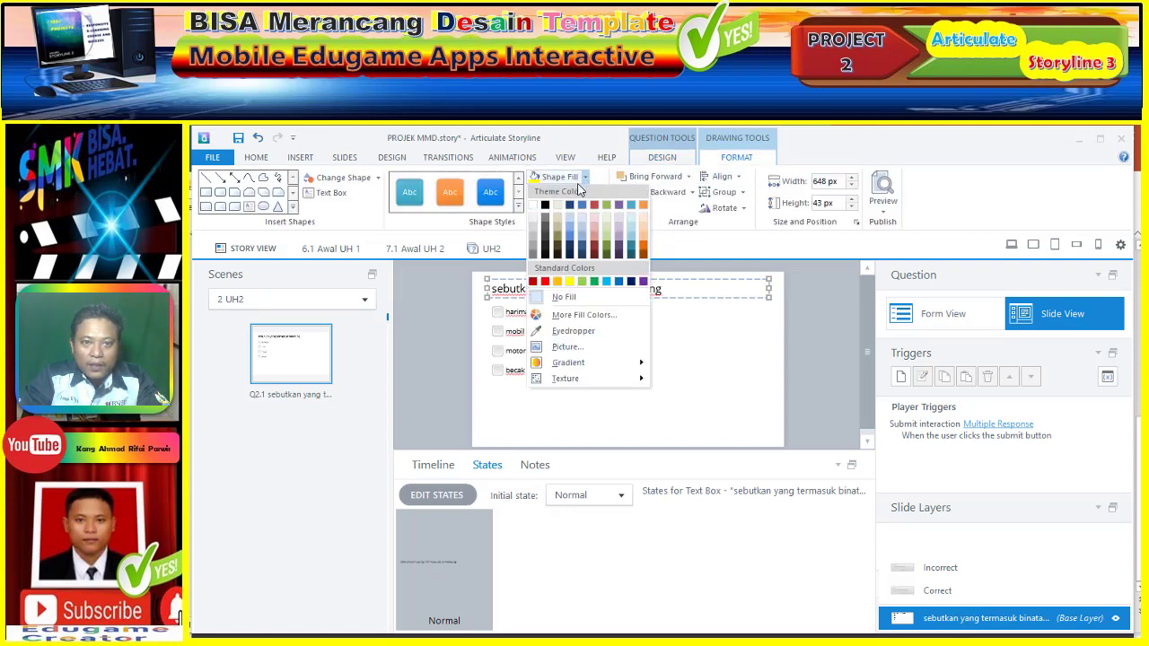
{"action": "left_click", "coordinate": [557, 281]}
Shorten the answer choices container to about 196 px high by raising its lower edge
{"action": "left_click", "coordinate": [545, 321]}
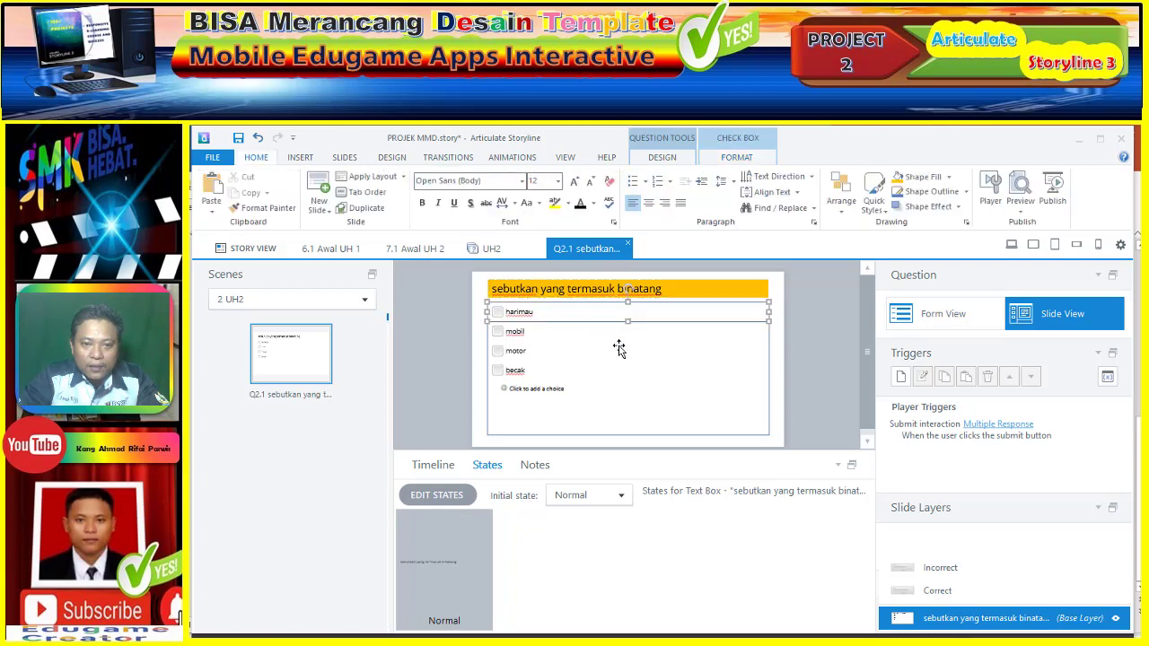
{"action": "left_click", "coordinate": [684, 434]}
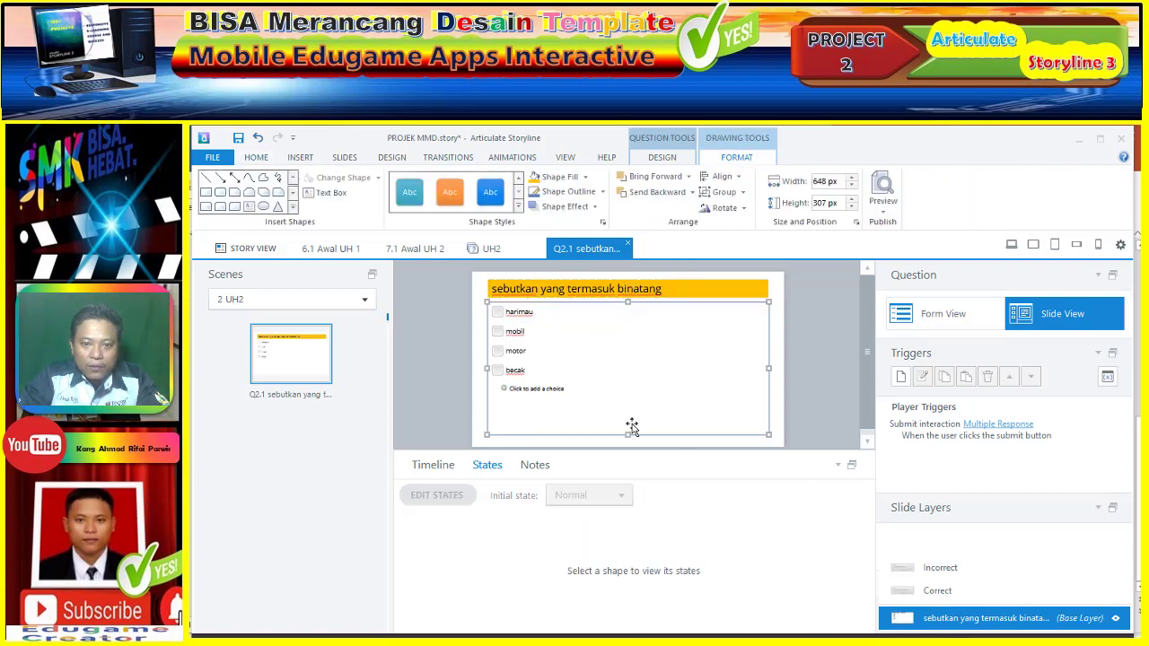
{"action": "left_click_drag", "start_coordinate": [627, 432], "coordinate": [621, 387]}
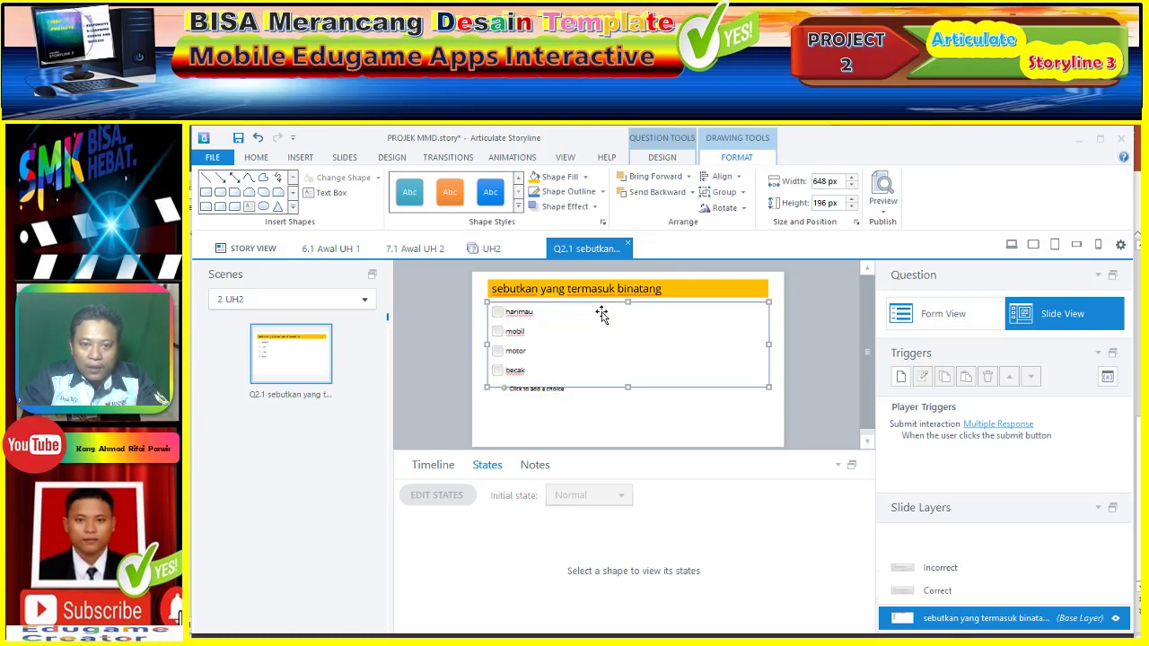
Try an orange fill on the "harimau" choice, then fill it with standard light blue instead
{"action": "left_click", "coordinate": [555, 315]}
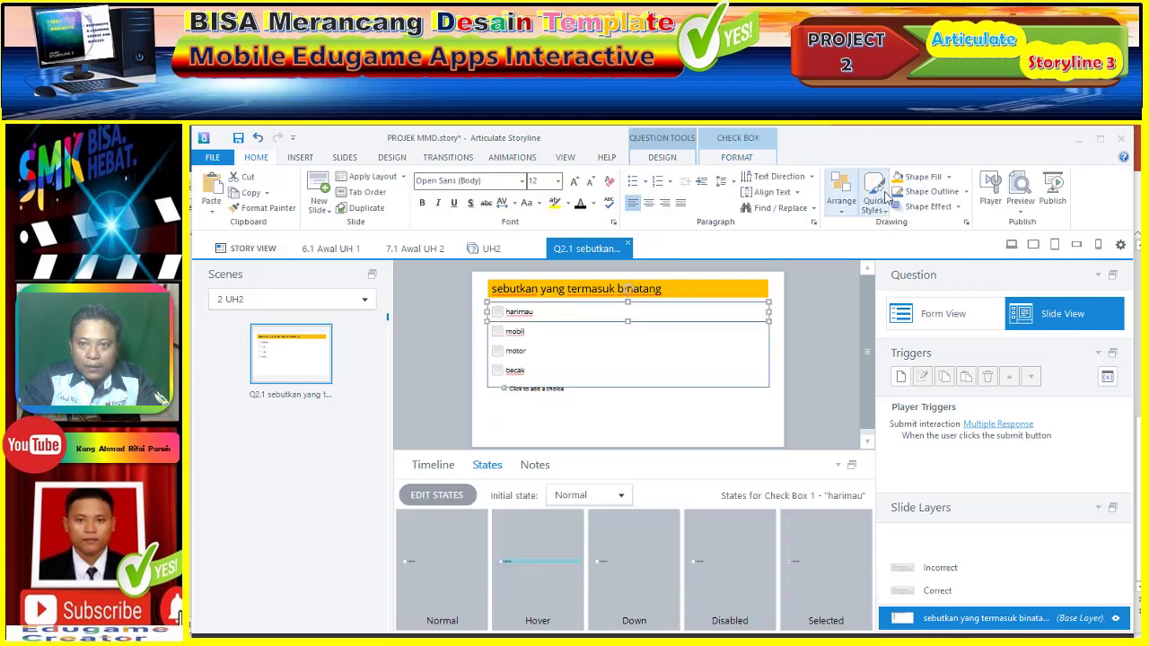
{"action": "left_click", "coordinate": [950, 180]}
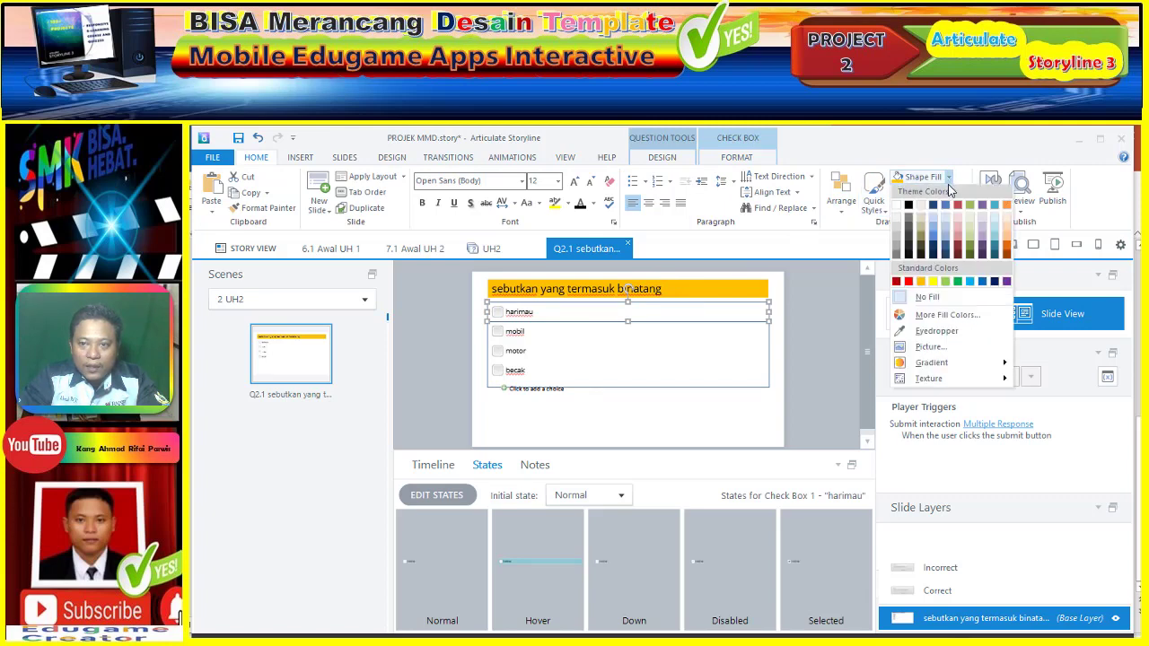
{"action": "left_click", "coordinate": [916, 286]}
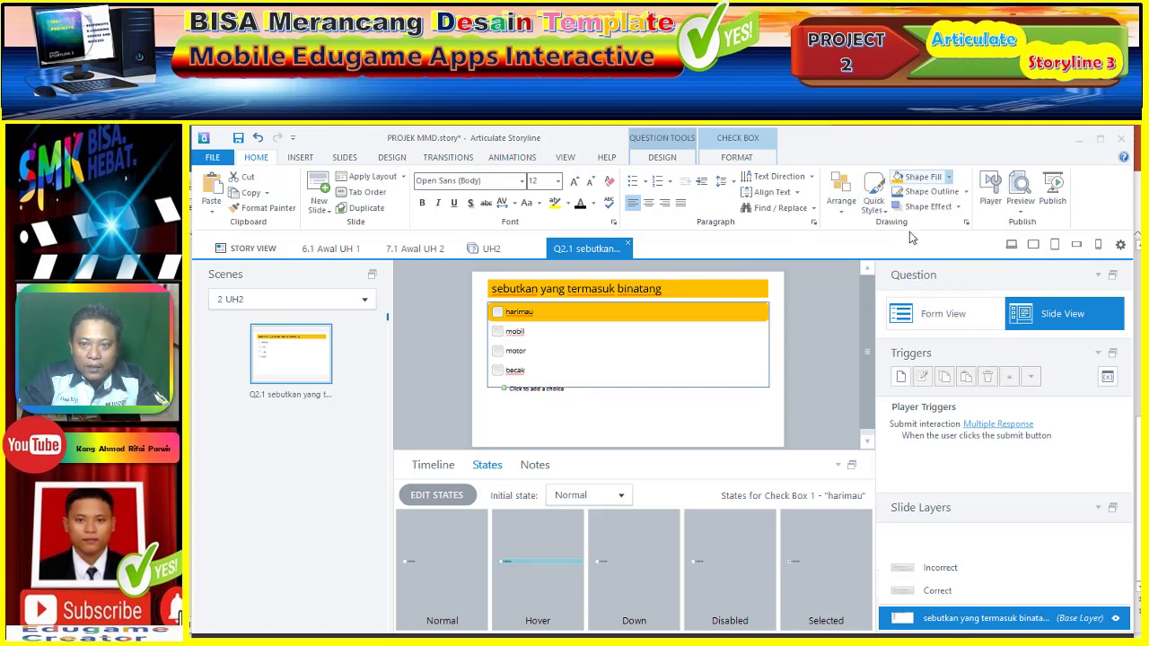
{"action": "left_click", "coordinate": [948, 178]}
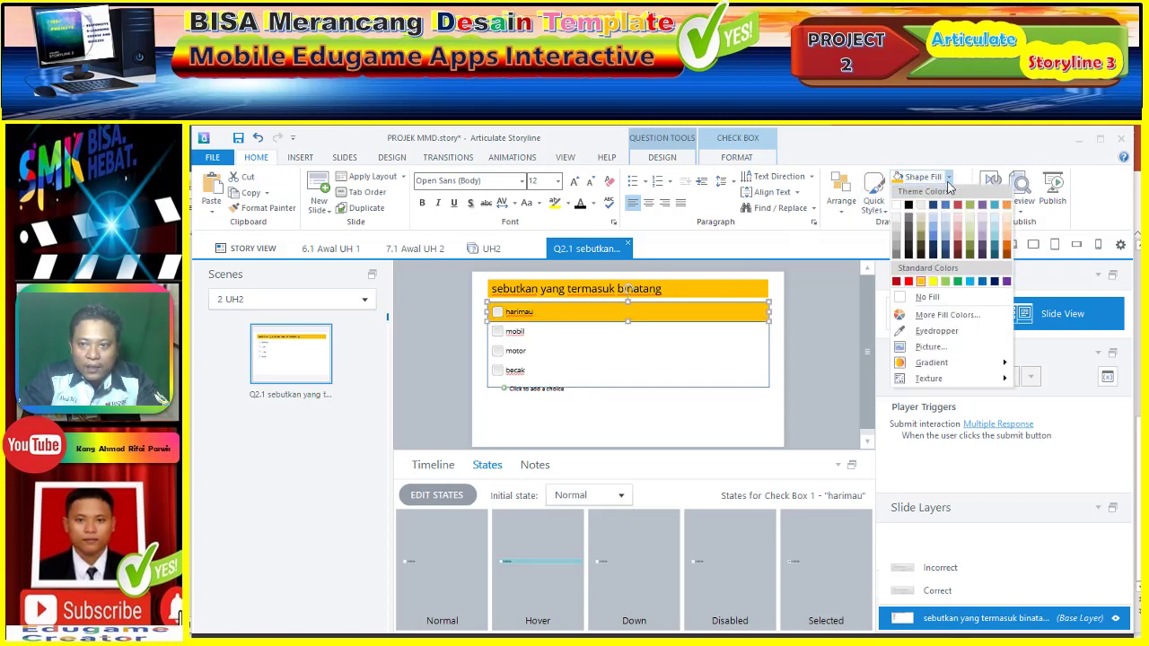
{"action": "left_click", "coordinate": [970, 282]}
Apply the same light blue fill to the "mobil", "motor" and "becak" choices
{"action": "left_click", "coordinate": [605, 329]}
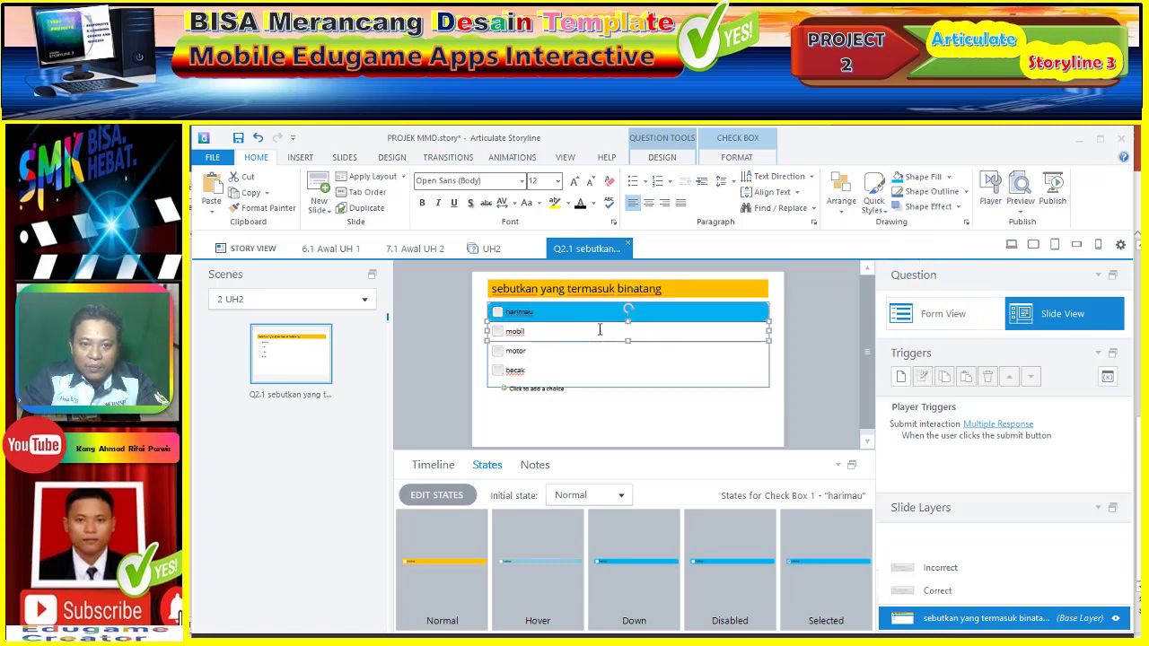
{"action": "left_click", "coordinate": [905, 182]}
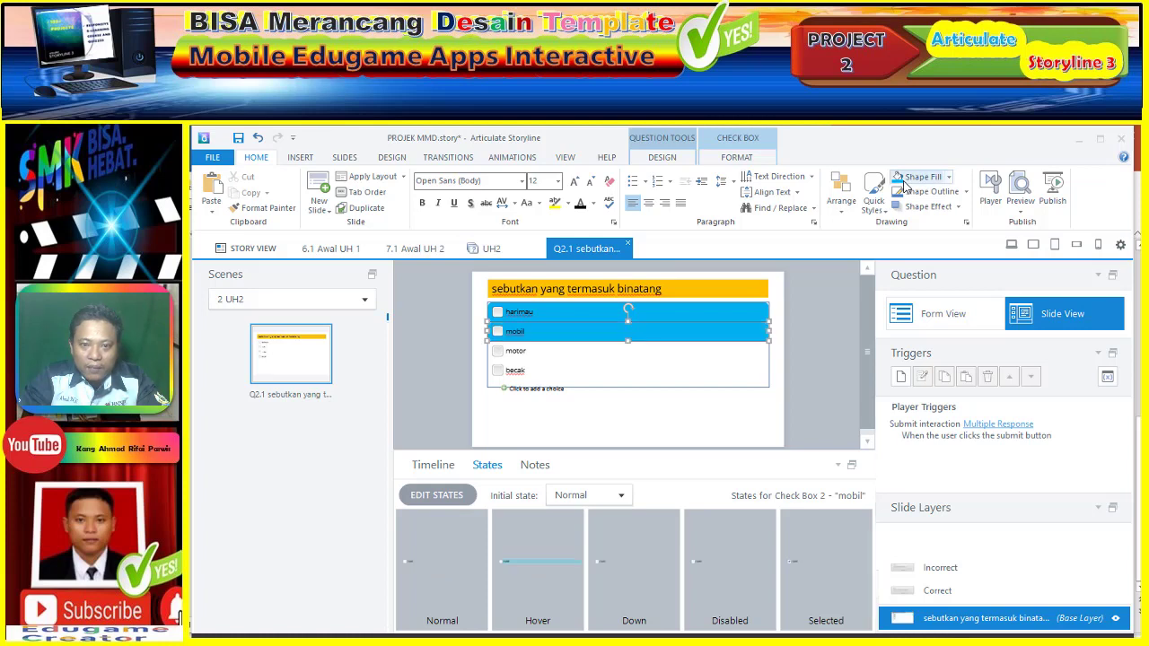
{"action": "left_click", "coordinate": [667, 351]}
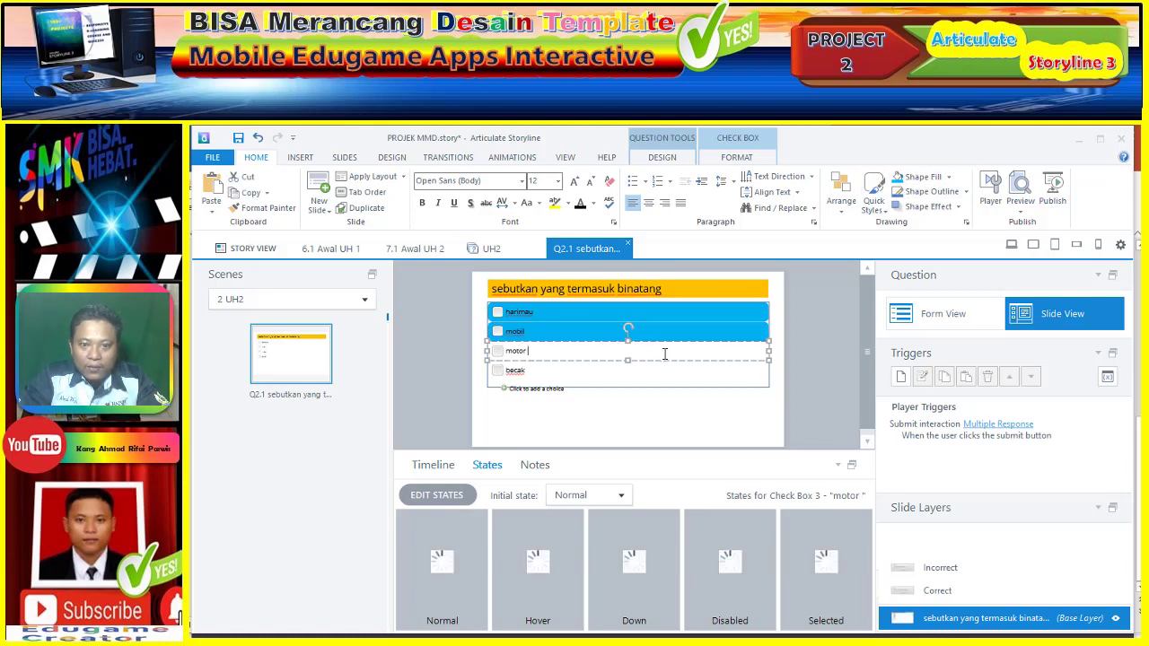
{"action": "left_click", "coordinate": [914, 179]}
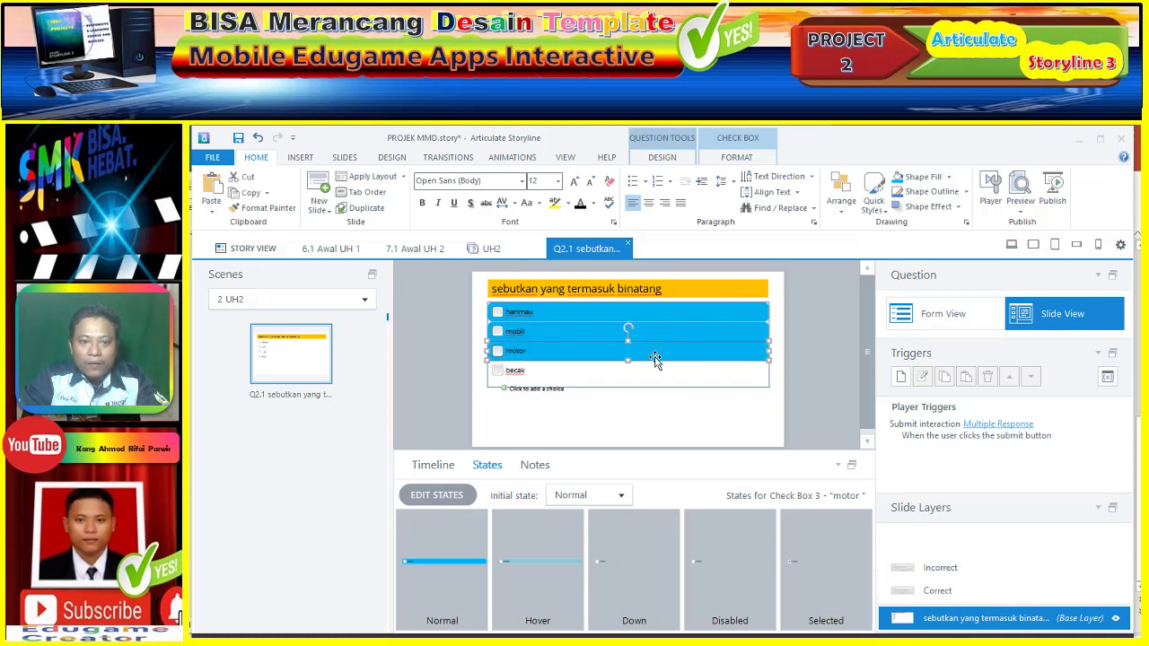
{"action": "left_click", "coordinate": [644, 372]}
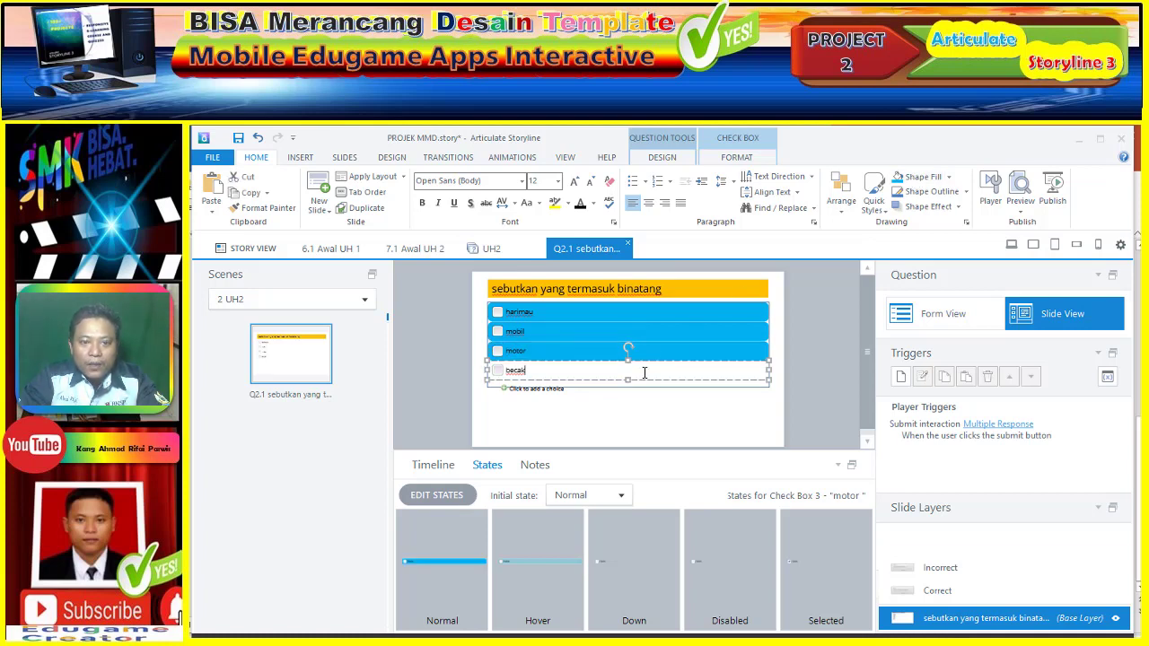
{"action": "left_click", "coordinate": [912, 178]}
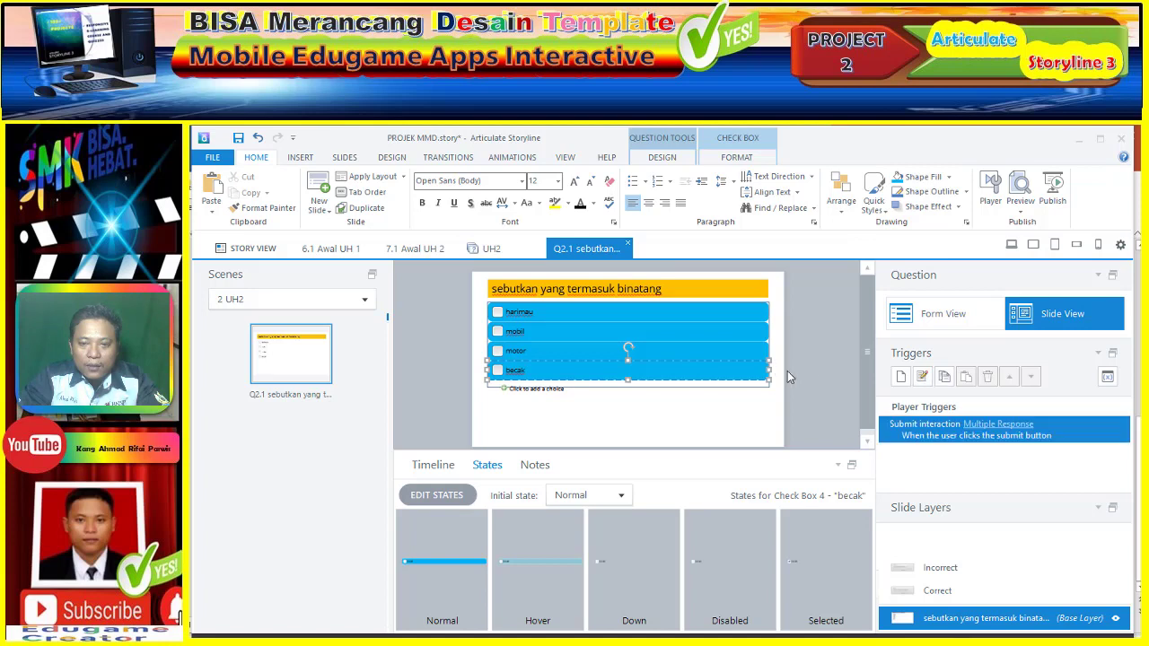
Narrow the answer choices container to roughly two thirds of its width by pulling in its right edge
{"action": "left_click", "coordinate": [766, 390]}
{"action": "left_click", "coordinate": [765, 389]}
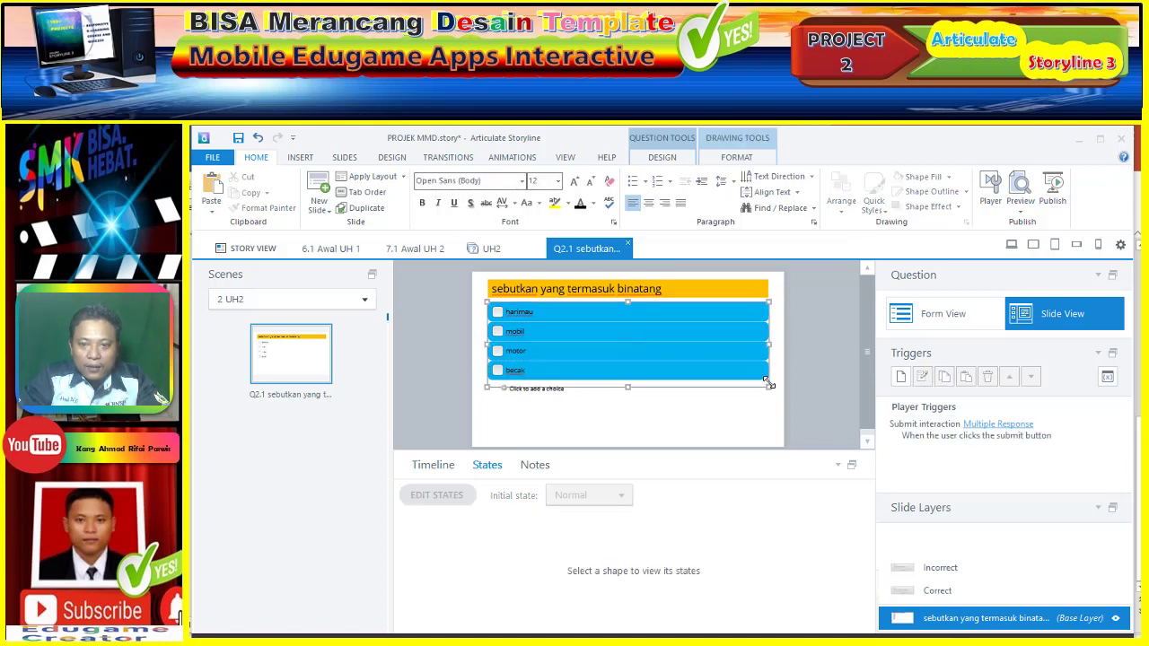
{"action": "left_click_drag", "start_coordinate": [770, 340], "coordinate": [669, 344]}
Add blank lines after the question text so that its orange box becomes taller
{"action": "left_click", "coordinate": [690, 289]}
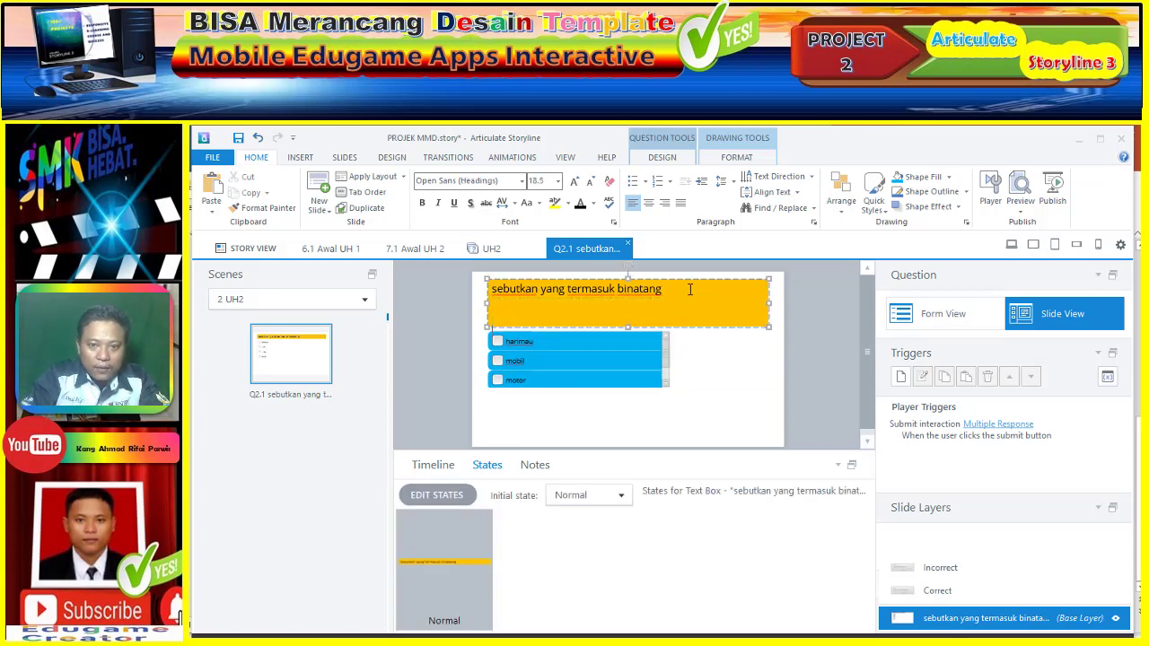
{"action": "key", "text": "Return"}
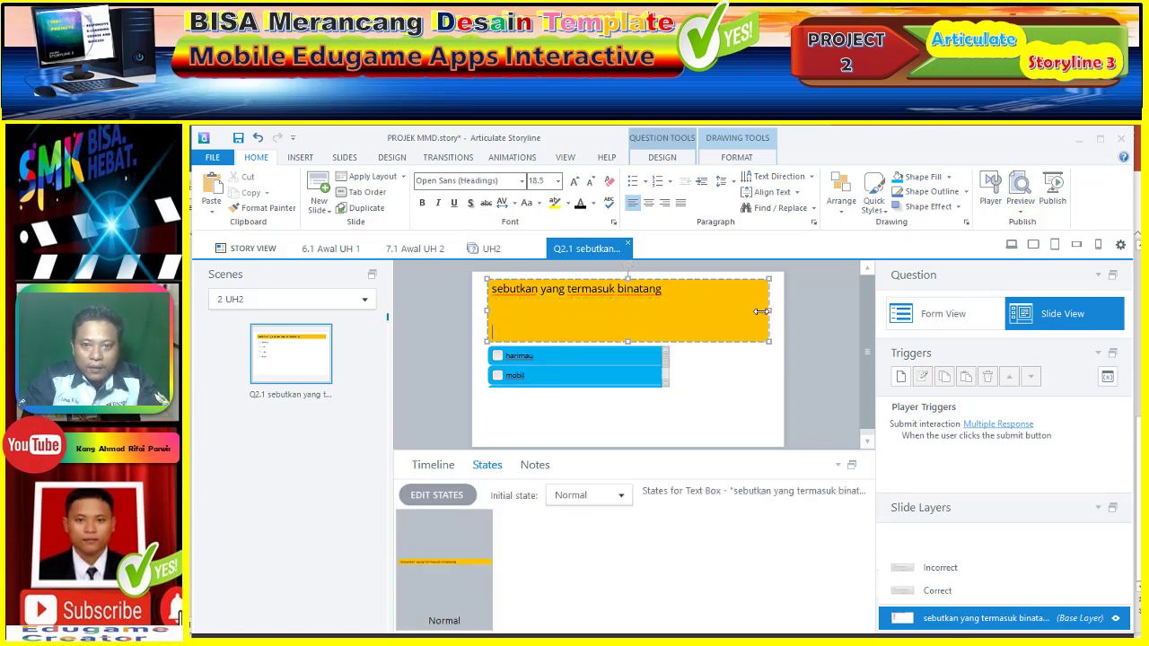
{"action": "double_click", "coordinate": [673, 296]}
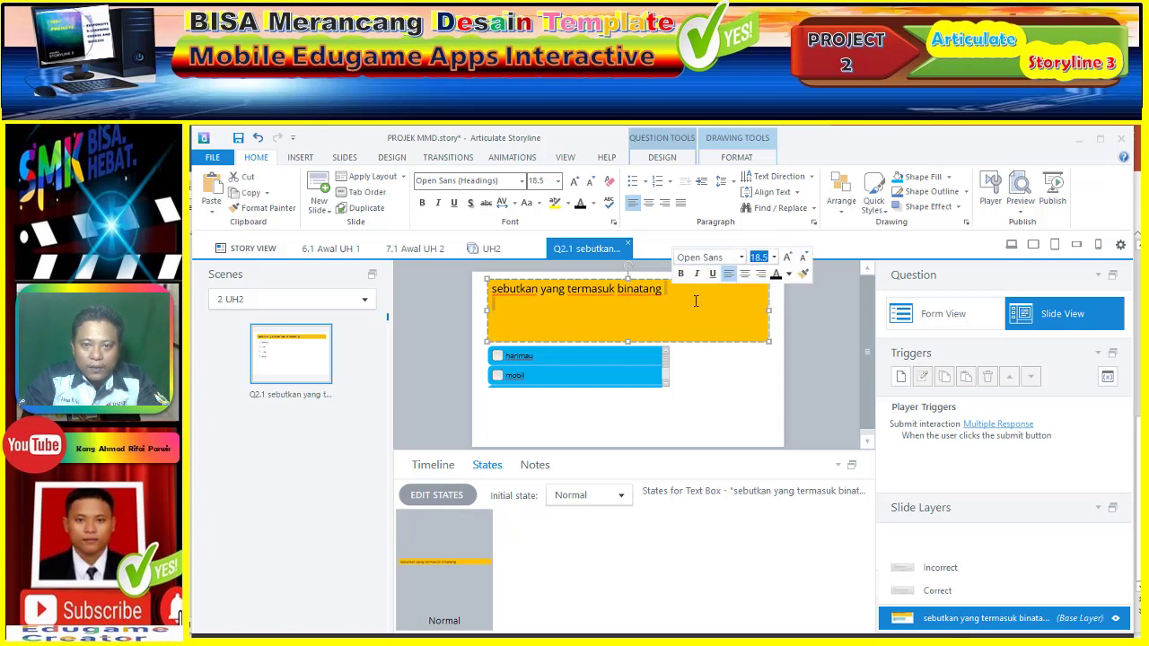
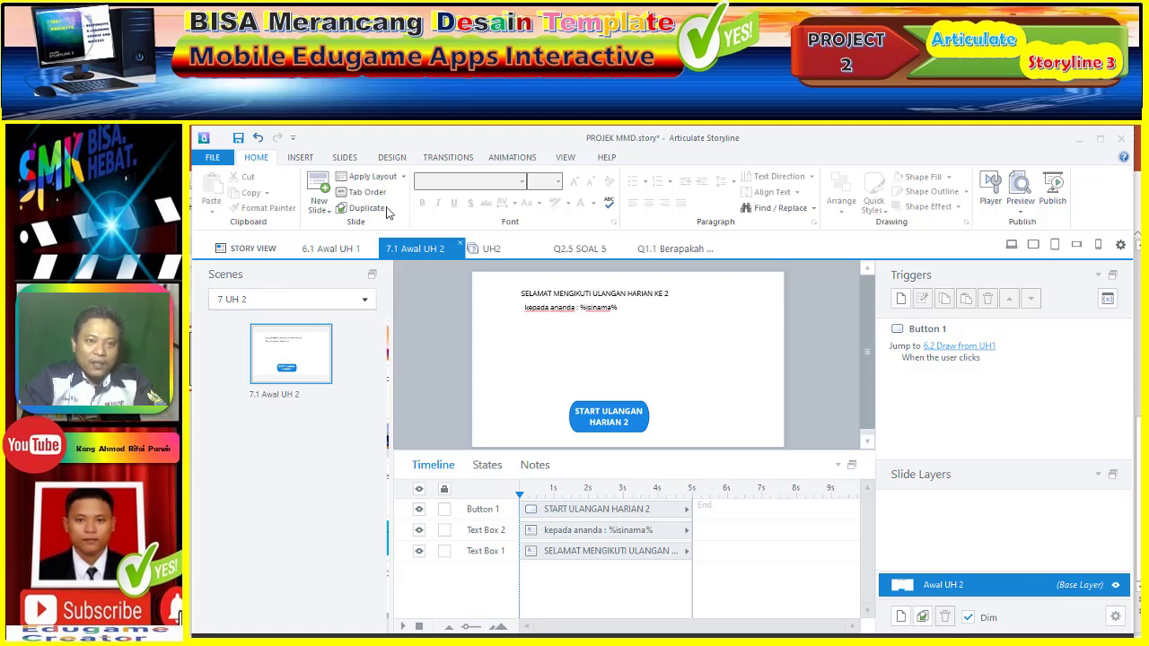
Insert a draw from question bank "2 UH2" after slide 7.1, with random question drawing turned off
{"action": "left_click", "coordinate": [386, 157]}
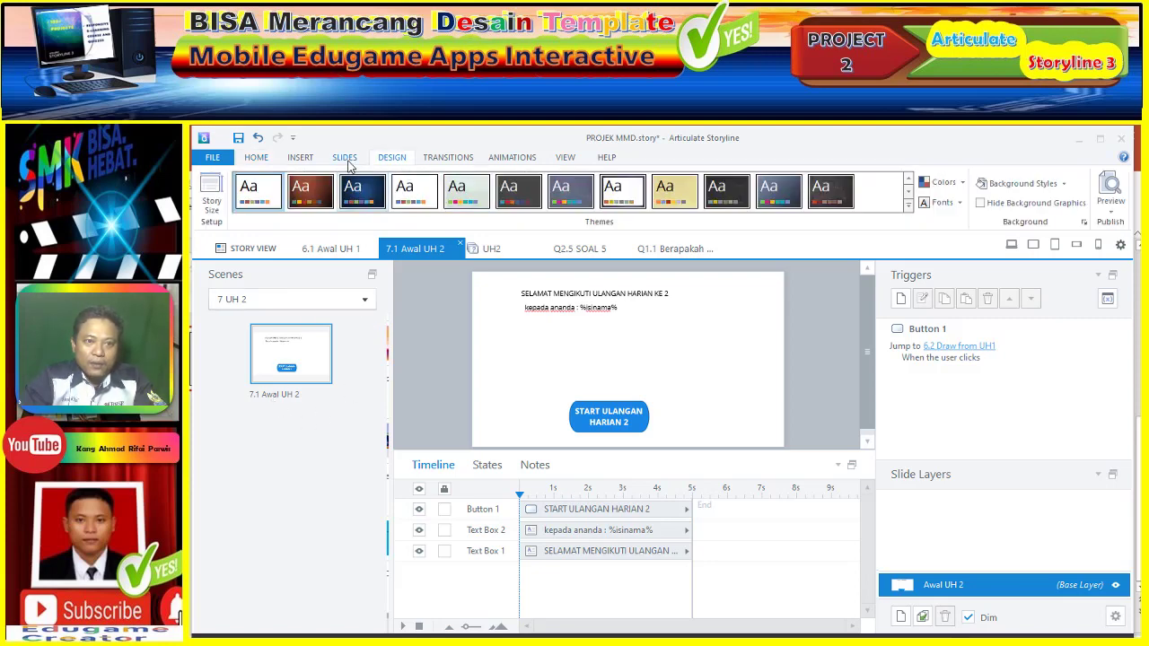
{"action": "left_click", "coordinate": [347, 159]}
{"action": "left_click", "coordinate": [483, 214]}
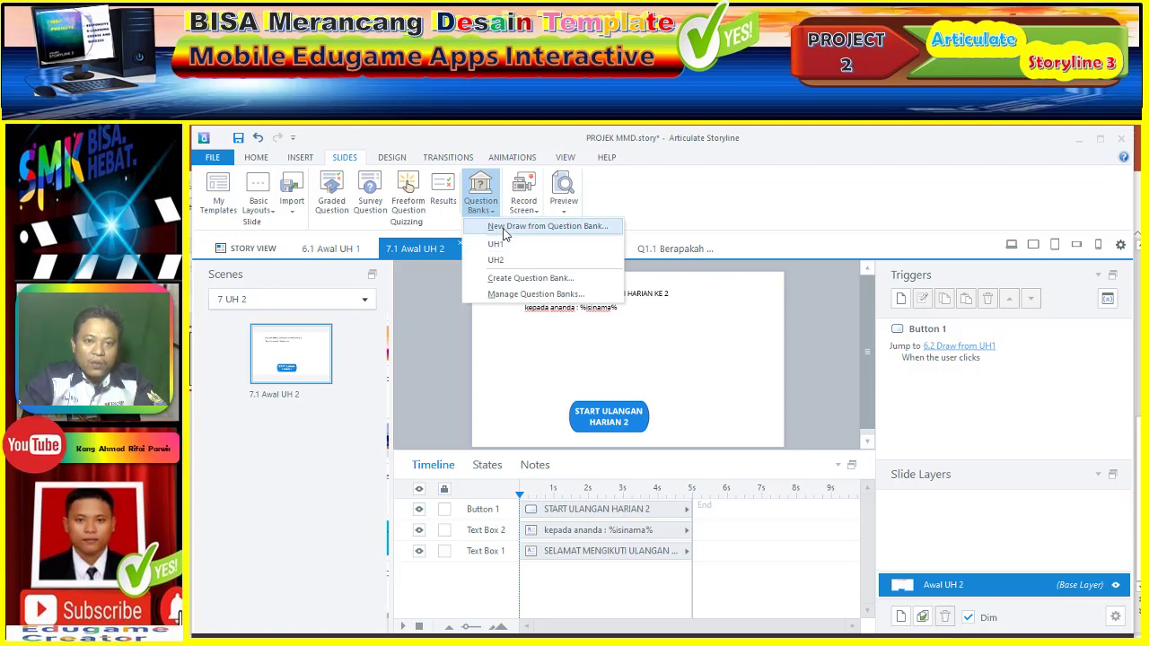
{"action": "left_click", "coordinate": [504, 229]}
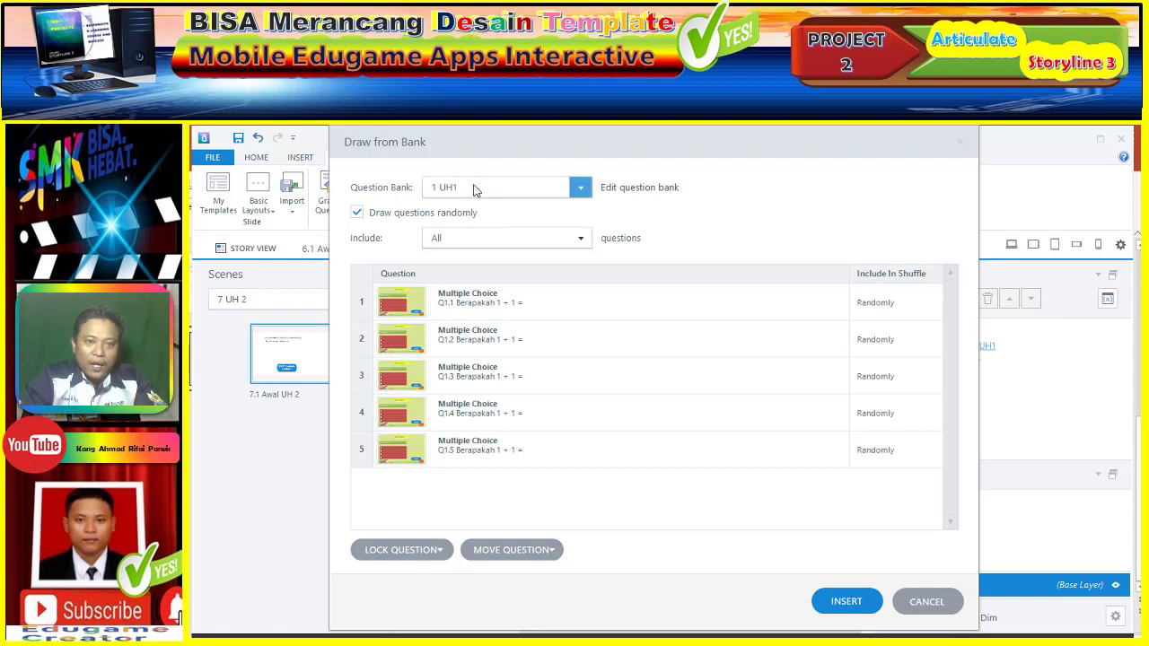
{"action": "left_click", "coordinate": [479, 194]}
{"action": "left_click", "coordinate": [463, 223]}
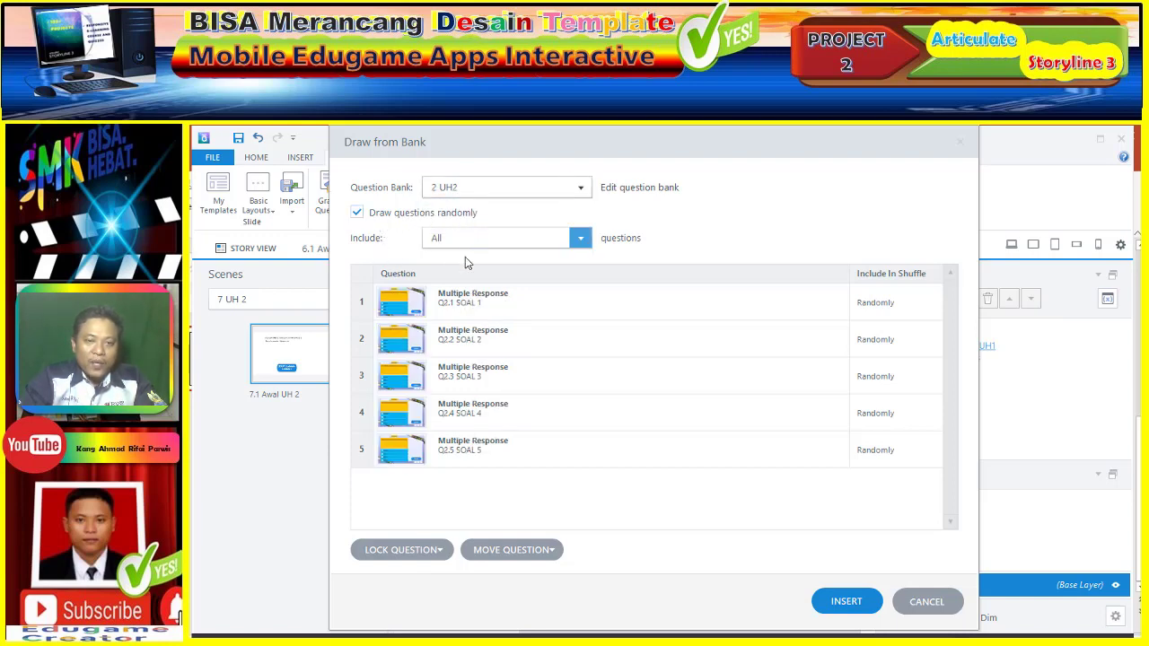
{"action": "left_click", "coordinate": [376, 216]}
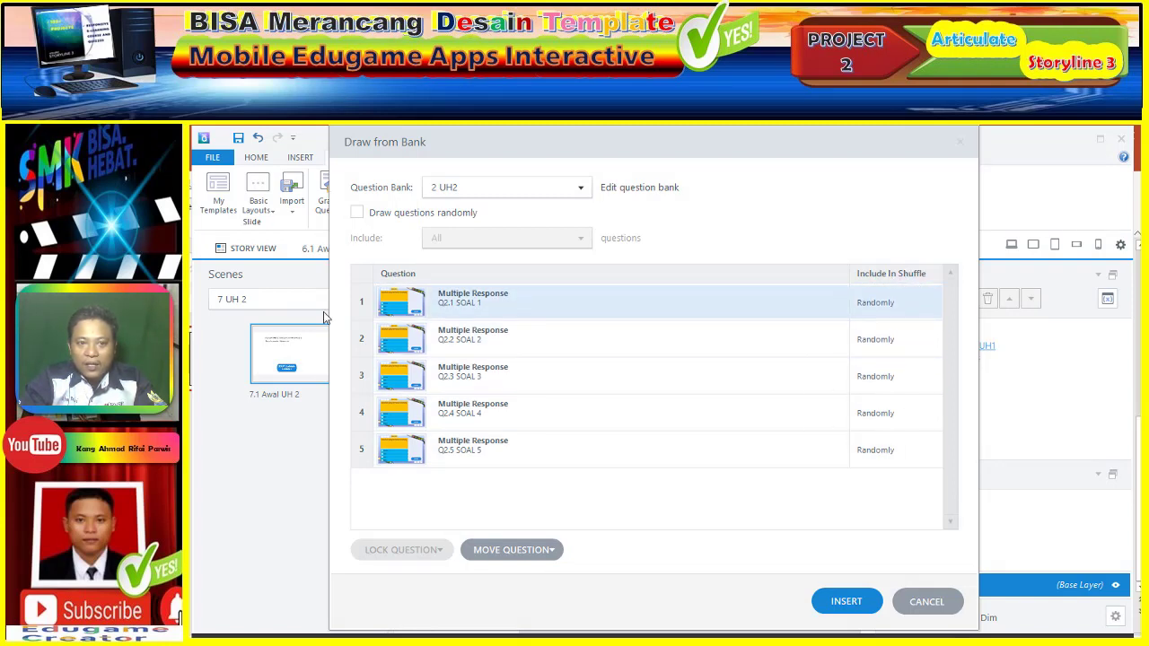
{"action": "left_click", "coordinate": [846, 604]}
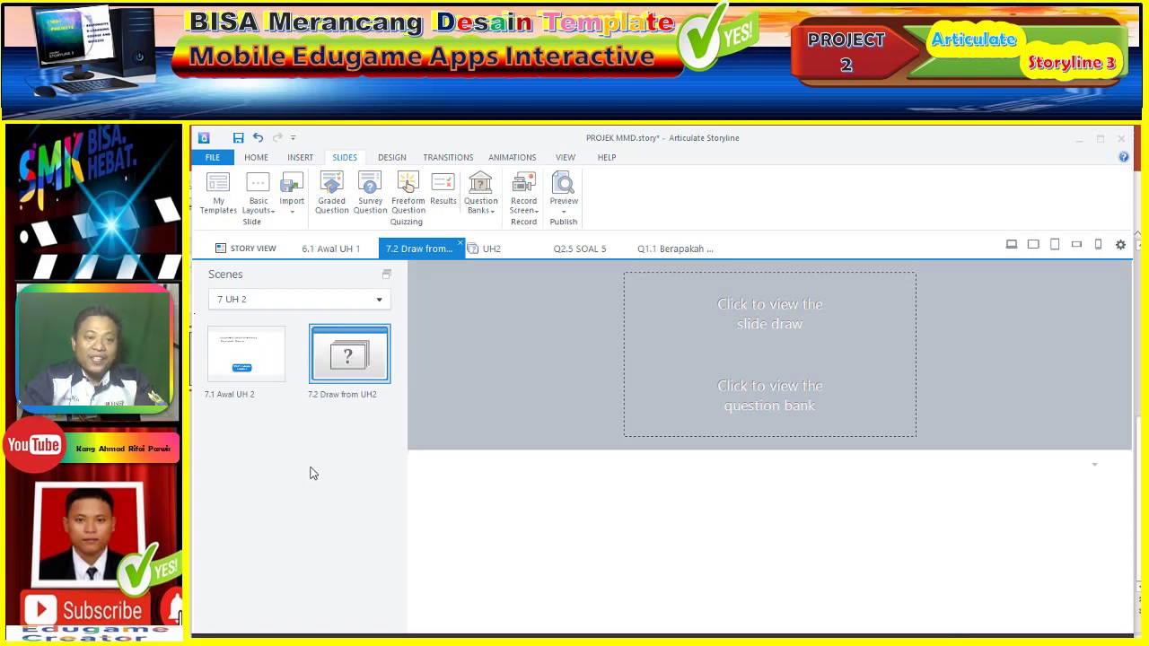
{"action": "left_click", "coordinate": [481, 194]}
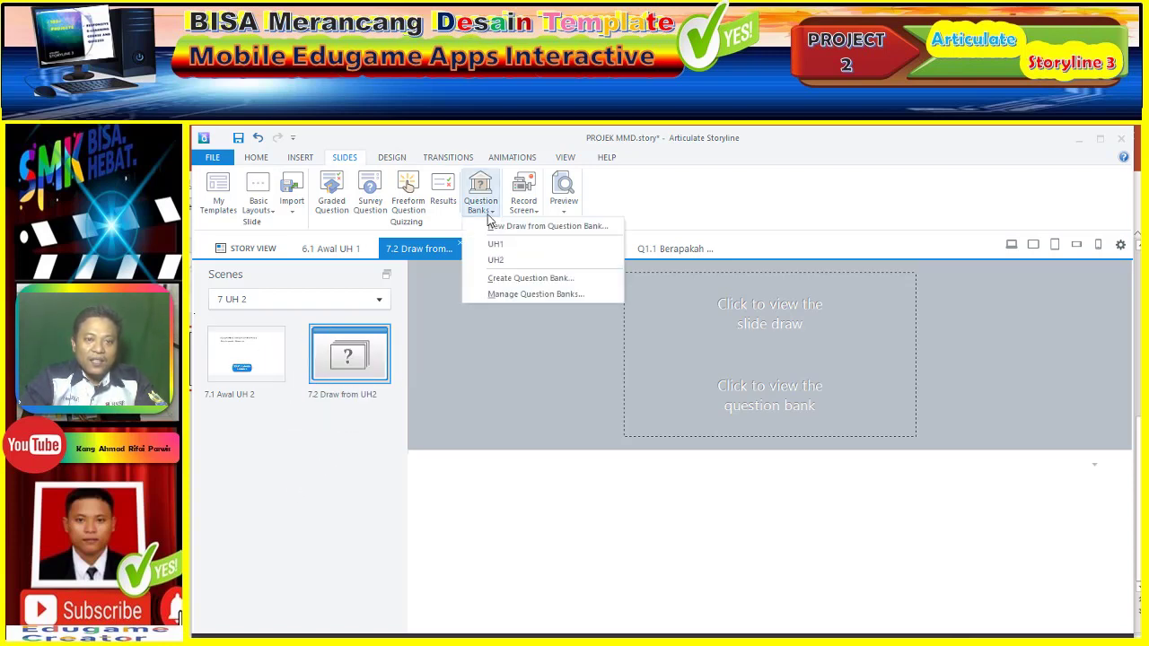
{"action": "left_click", "coordinate": [536, 270]}
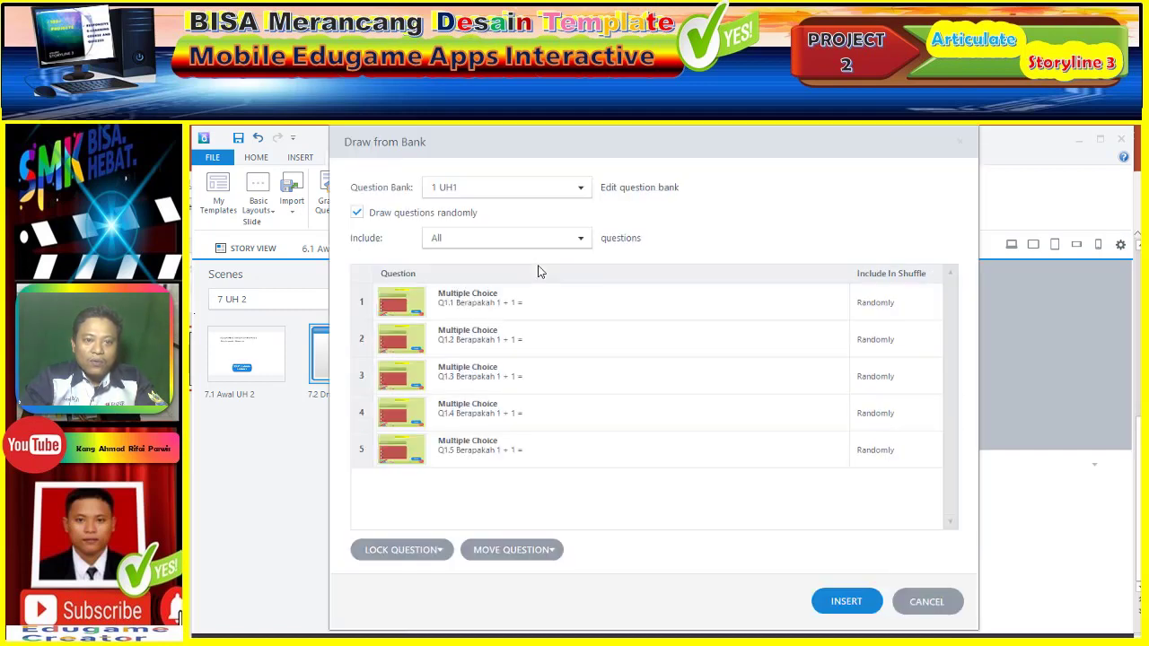
{"action": "left_click", "coordinate": [579, 188]}
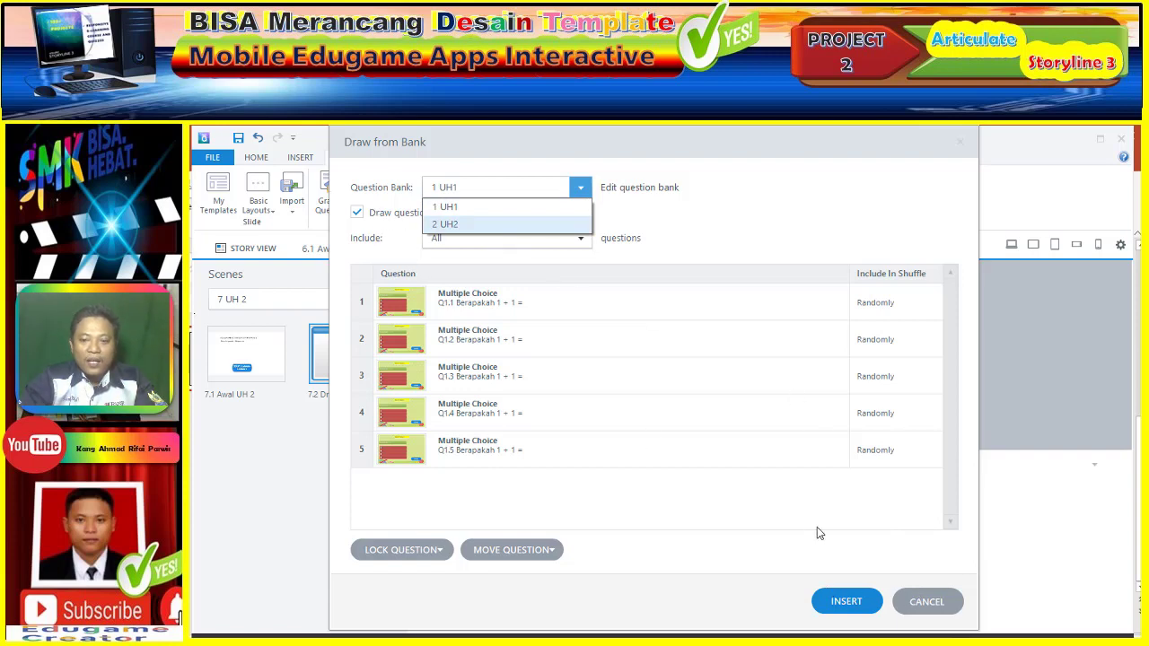
{"action": "left_click", "coordinate": [923, 607]}
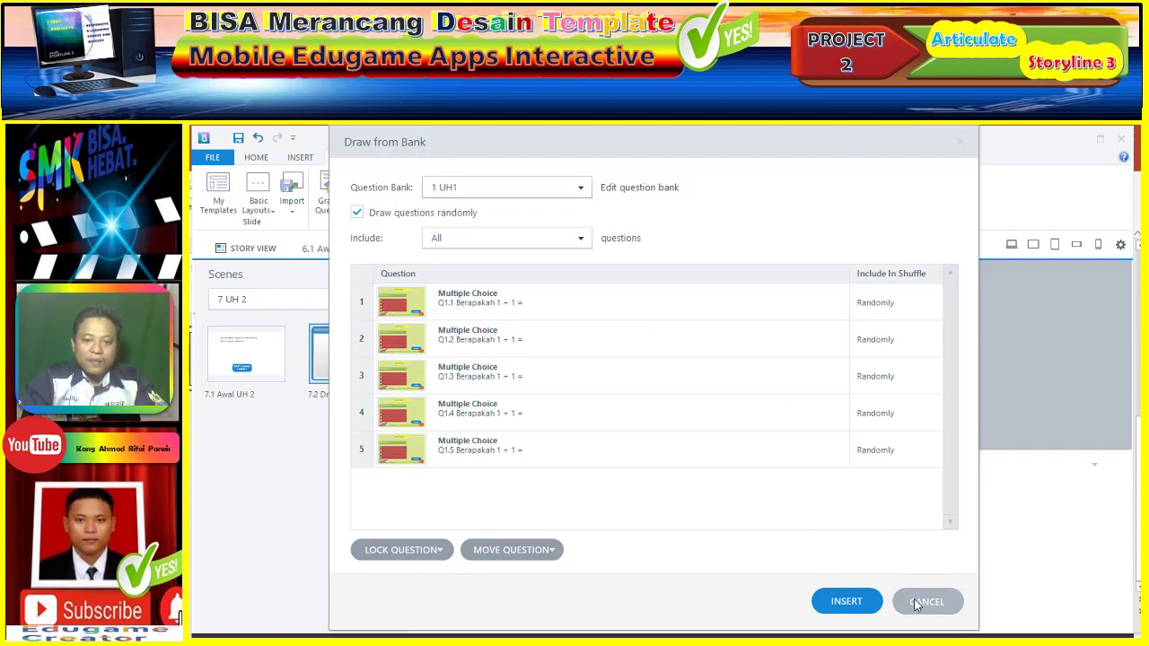
{"action": "left_click", "coordinate": [959, 144]}
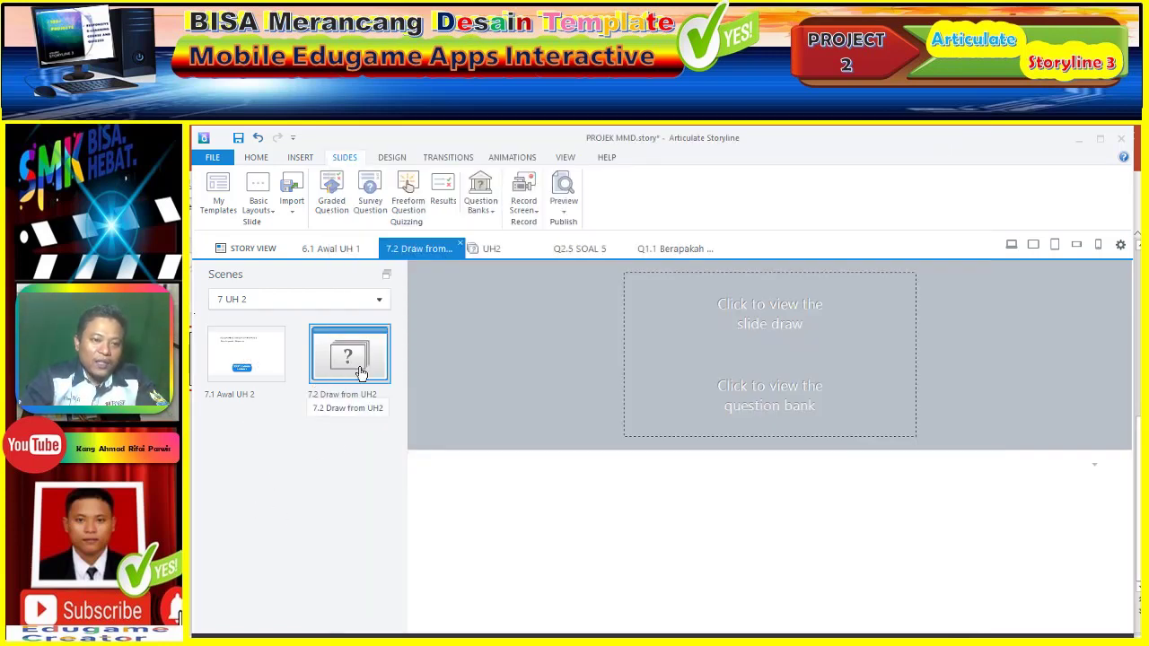
On slide 7.1, change the "START ULANGAN HARIAN 2" button's jump trigger to target 7.2 Draw from UH2
{"action": "left_click", "coordinate": [259, 371]}
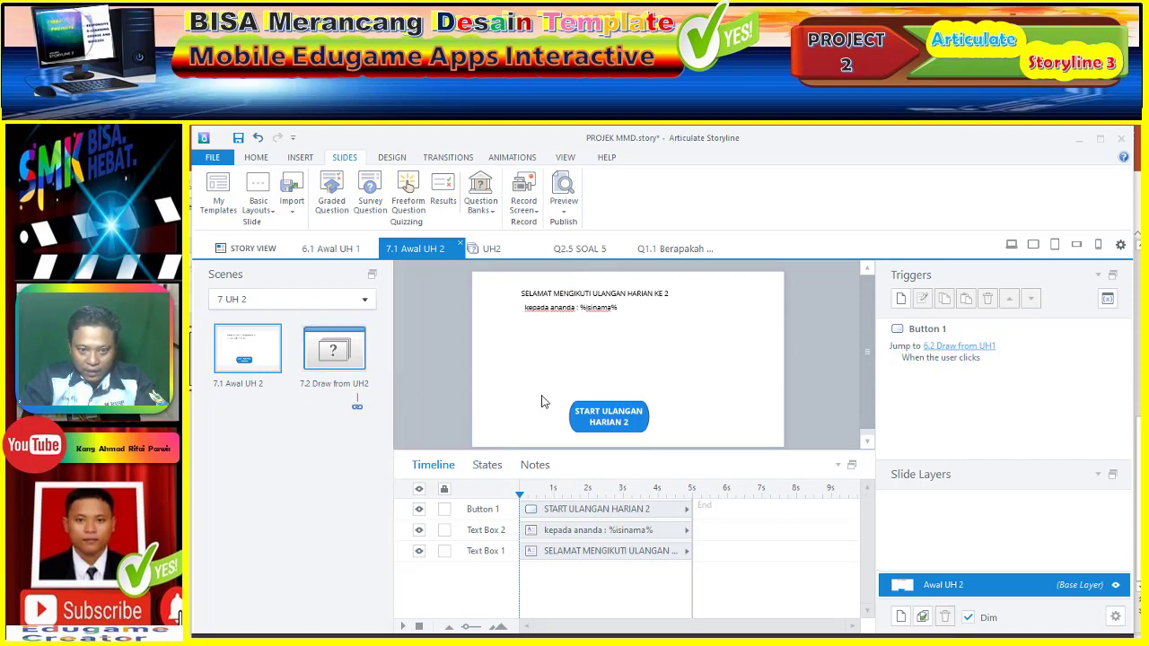
{"action": "left_click", "coordinate": [943, 350]}
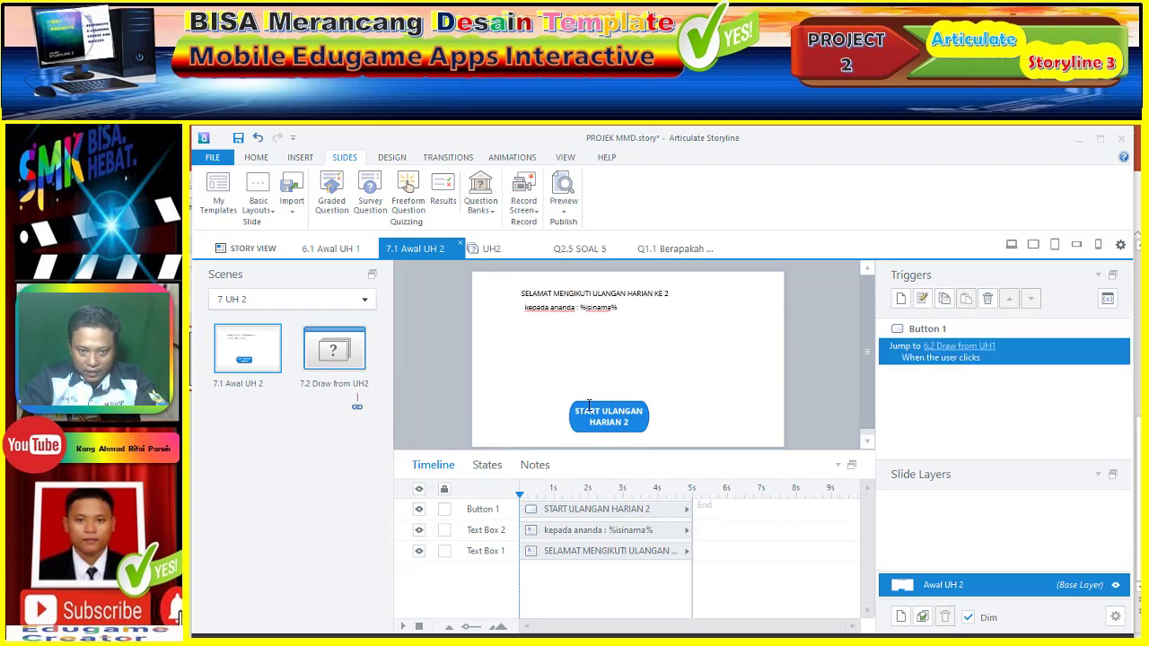
{"action": "left_click", "coordinate": [969, 350]}
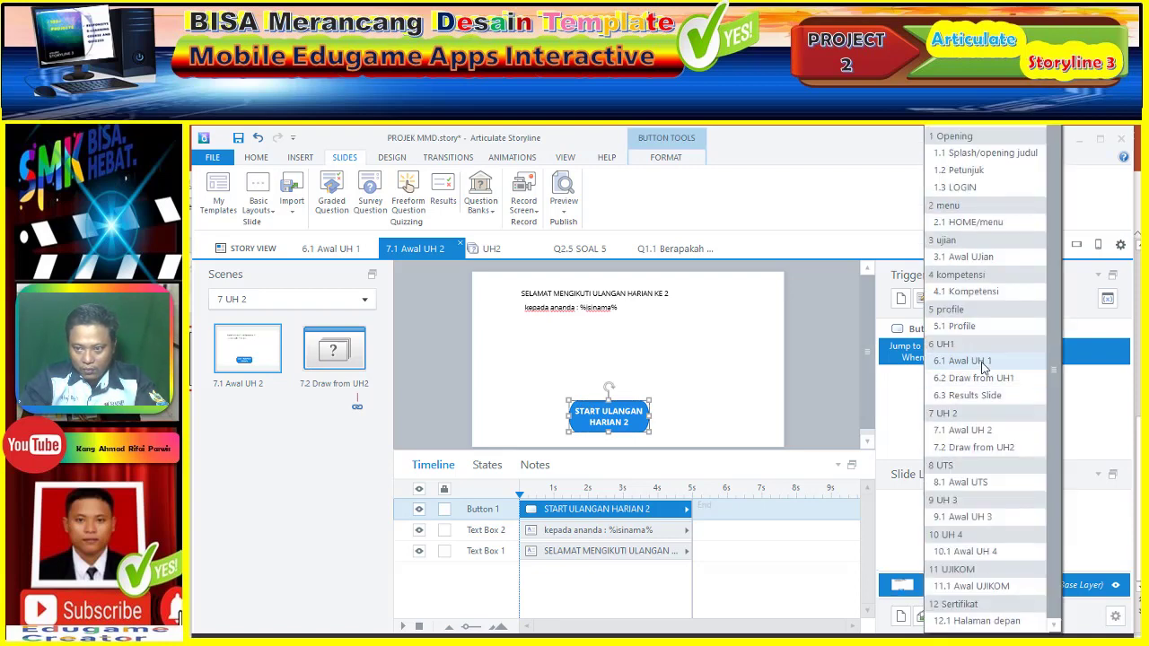
{"action": "left_click", "coordinate": [981, 448]}
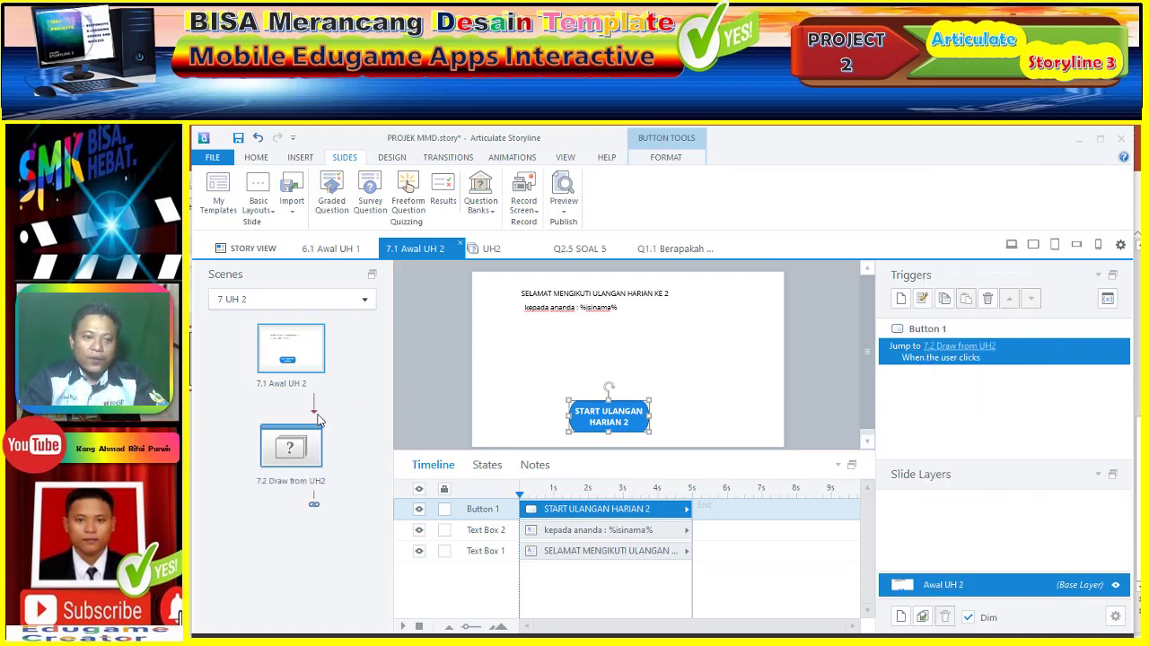
Insert a results slide after 7.2 that calculates results only for 7.2 Draw from UH2, with a passing score of 80%
{"action": "left_click", "coordinate": [313, 449]}
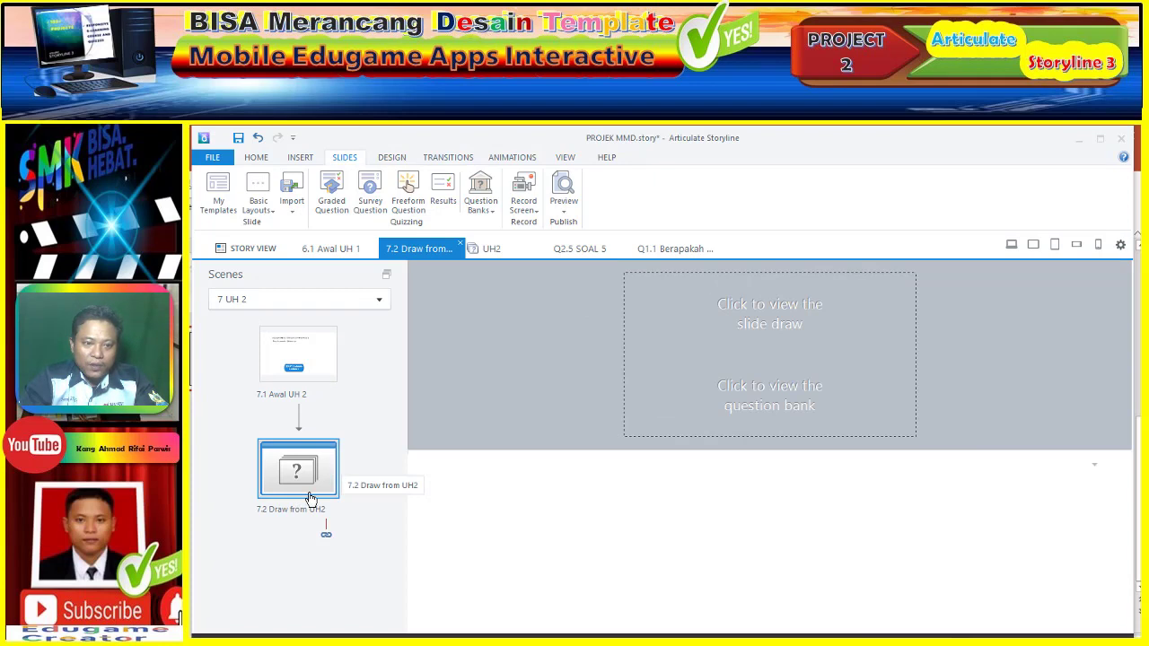
{"action": "left_click", "coordinate": [443, 192]}
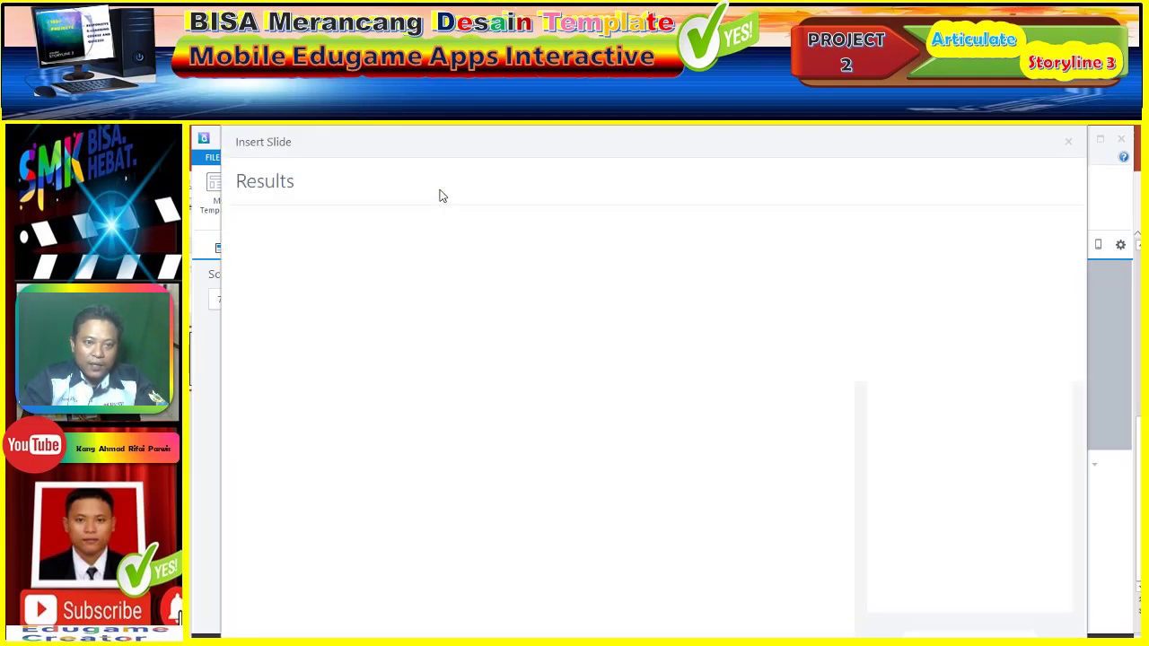
{"action": "key", "text": "Escape"}
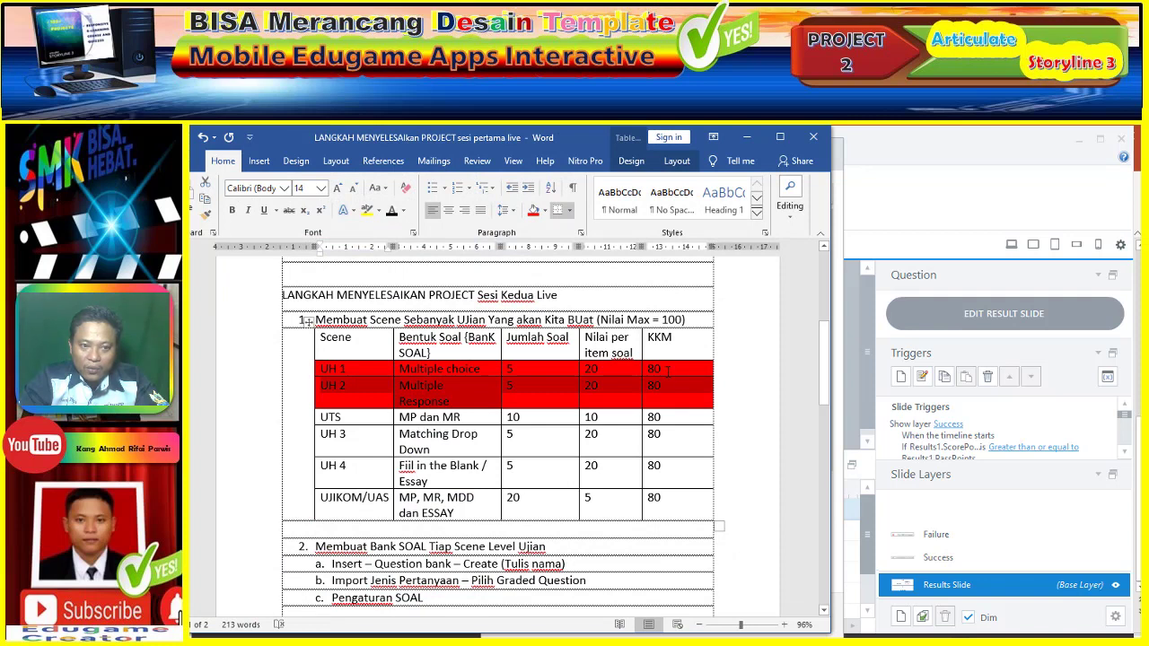
{"action": "left_click", "coordinate": [758, 137]}
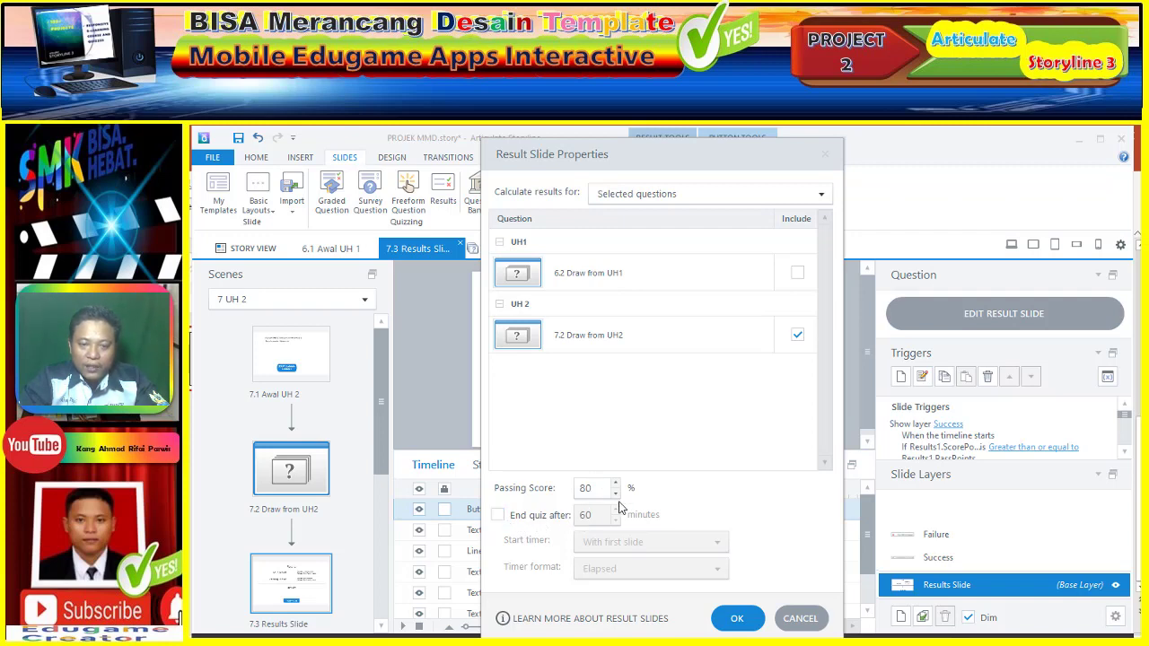
{"action": "left_click", "coordinate": [735, 618]}
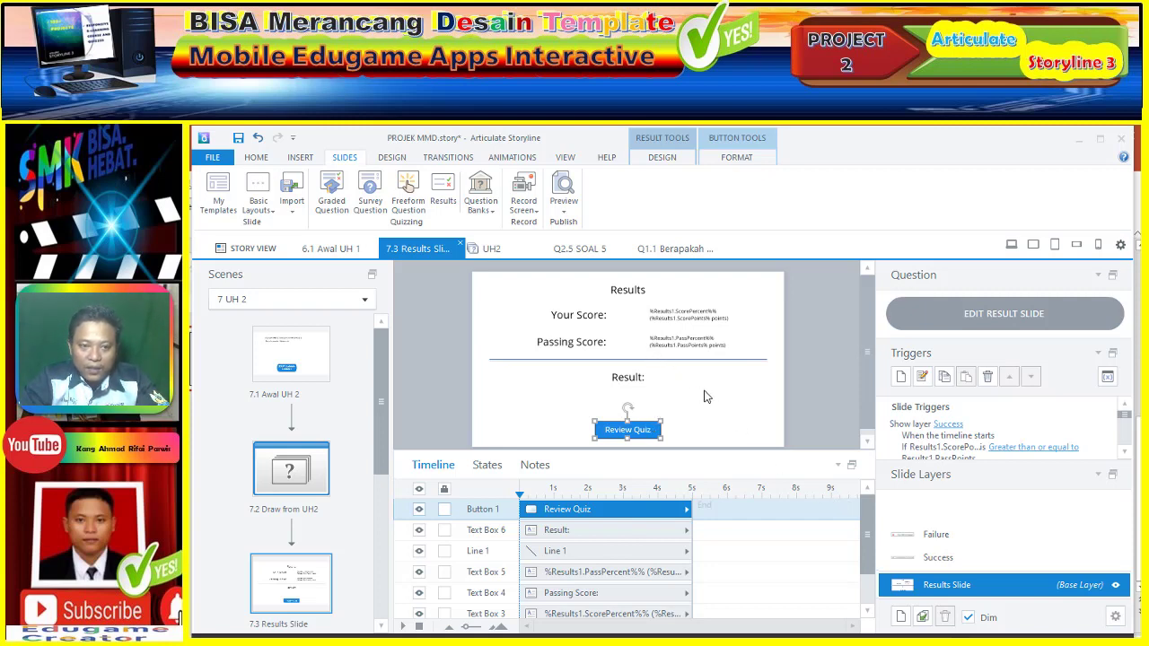
Replace the "Results" heading with "CAPAIAN AKADEMIK UH 2" and shift it left to center it on the slide
{"action": "left_click", "coordinate": [615, 293]}
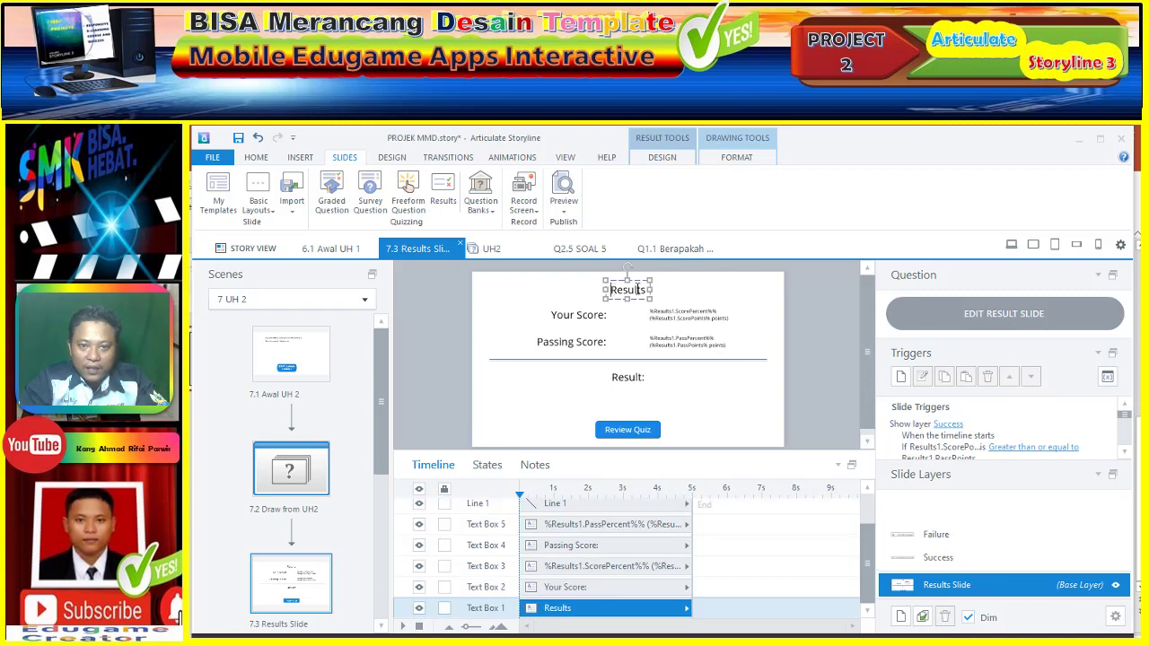
{"action": "double_click", "coordinate": [640, 289]}
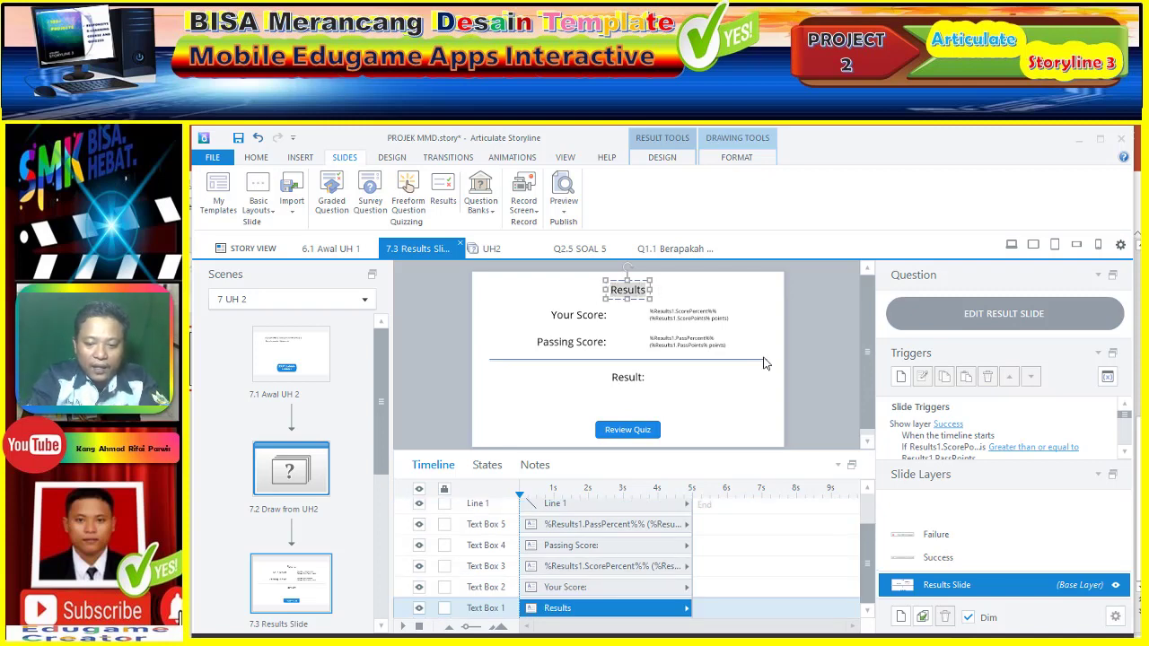
{"action": "type", "text": "CAPAIAN"}
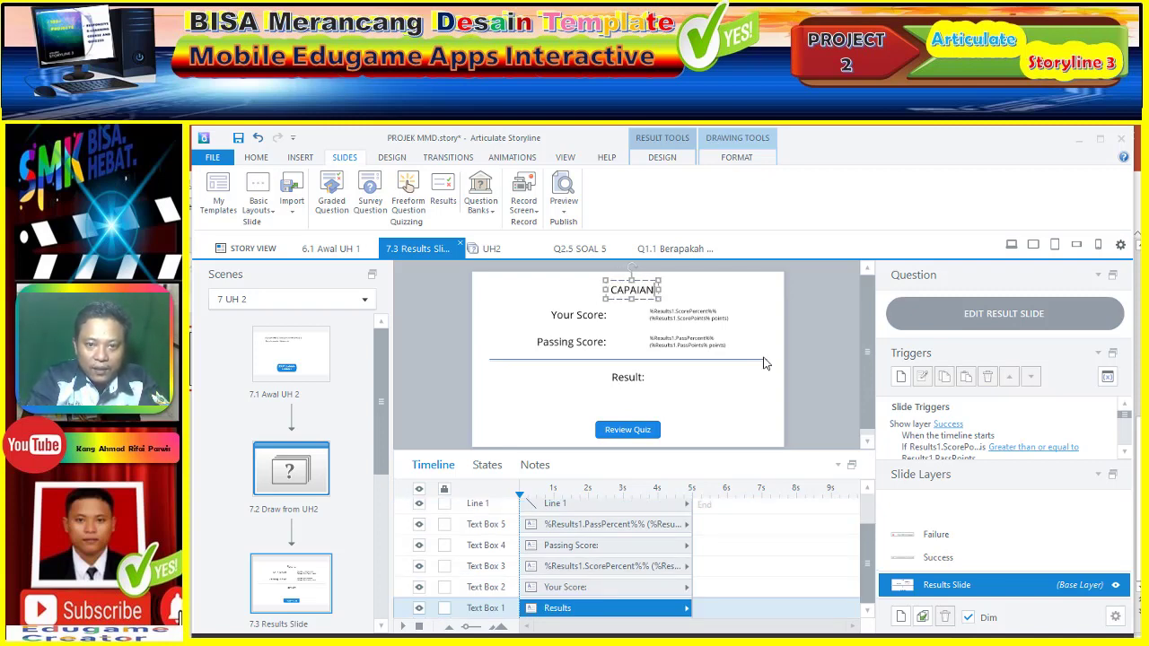
{"action": "type", "text": " AKADE"}
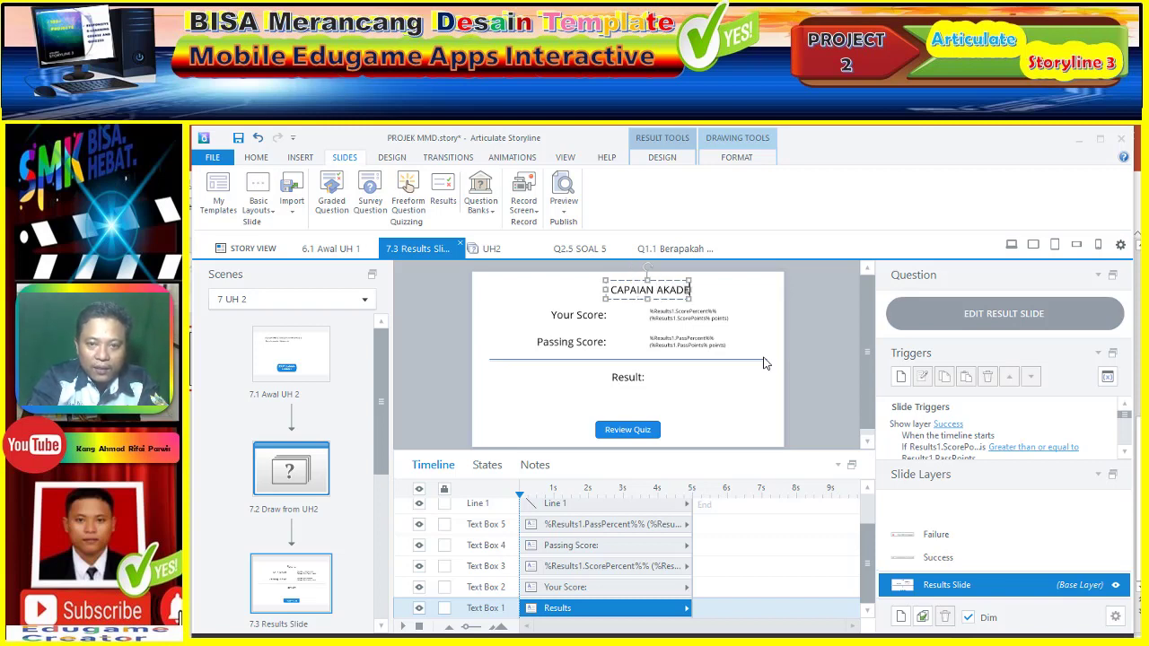
{"action": "type", "text": "MIK UH 2"}
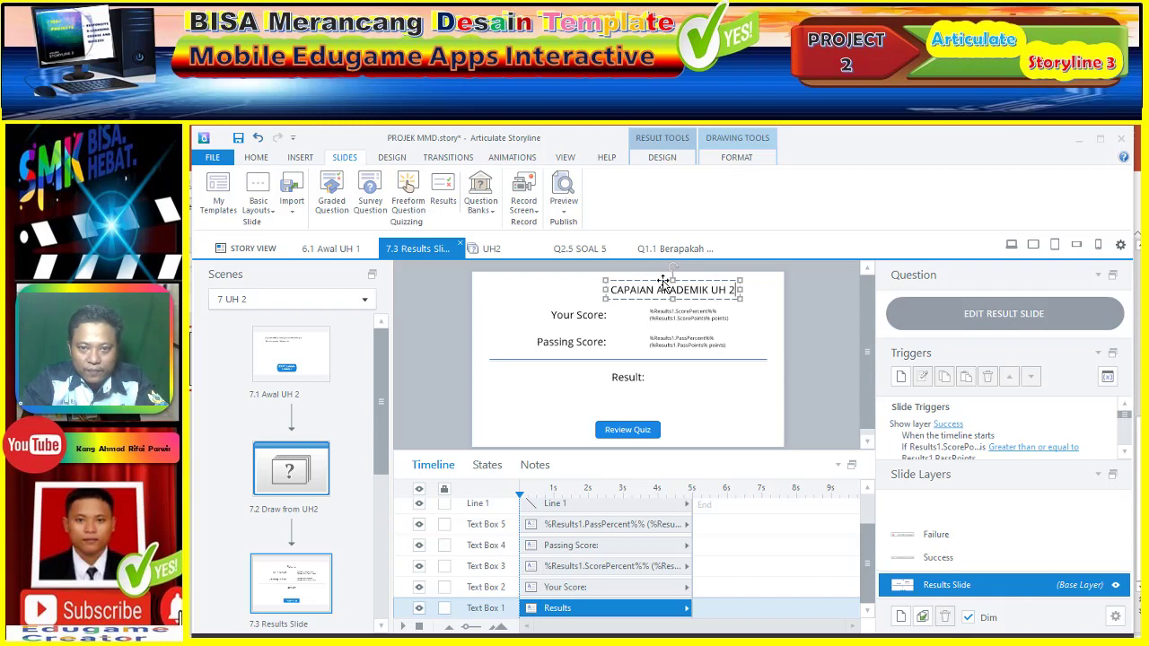
{"action": "left_click_drag", "start_coordinate": [662, 282], "coordinate": [621, 280]}
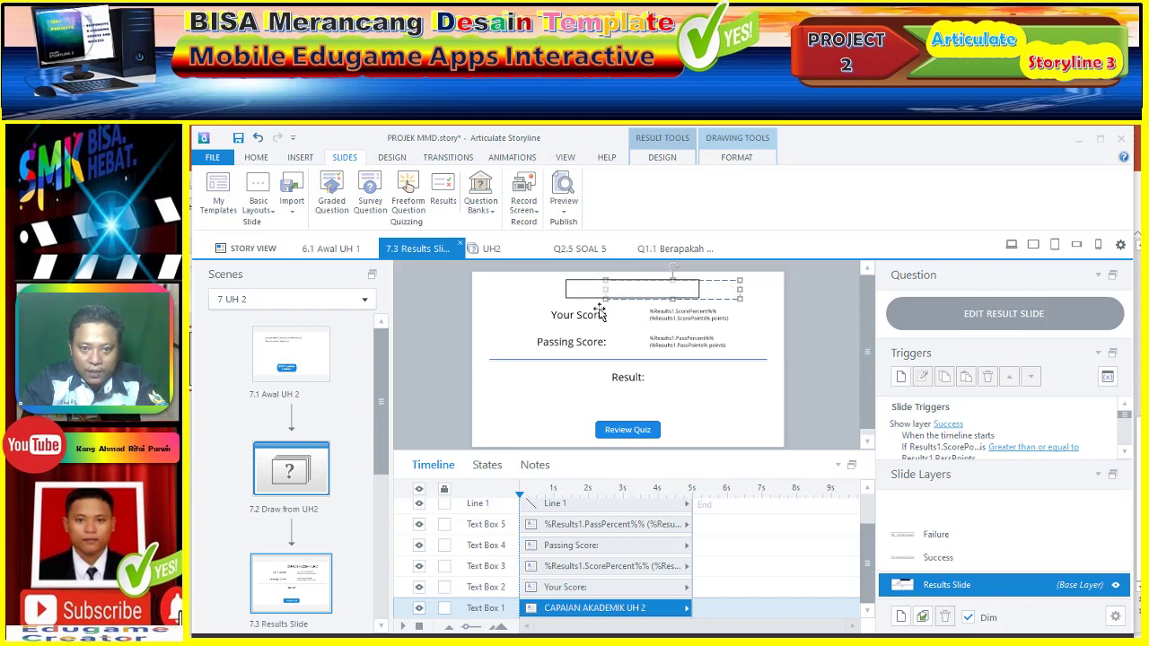
Replace the "Your Score:" label with "NILAI :", adding space before the colon
{"action": "left_click", "coordinate": [552, 315]}
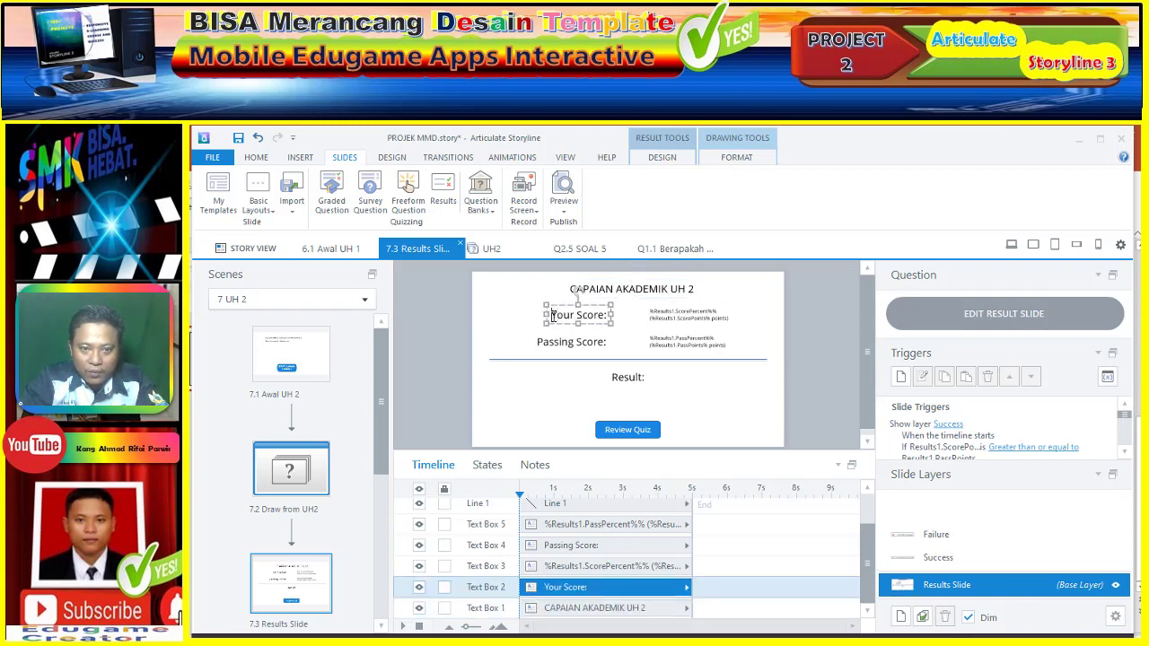
{"action": "left_click_drag", "start_coordinate": [553, 315], "coordinate": [599, 317]}
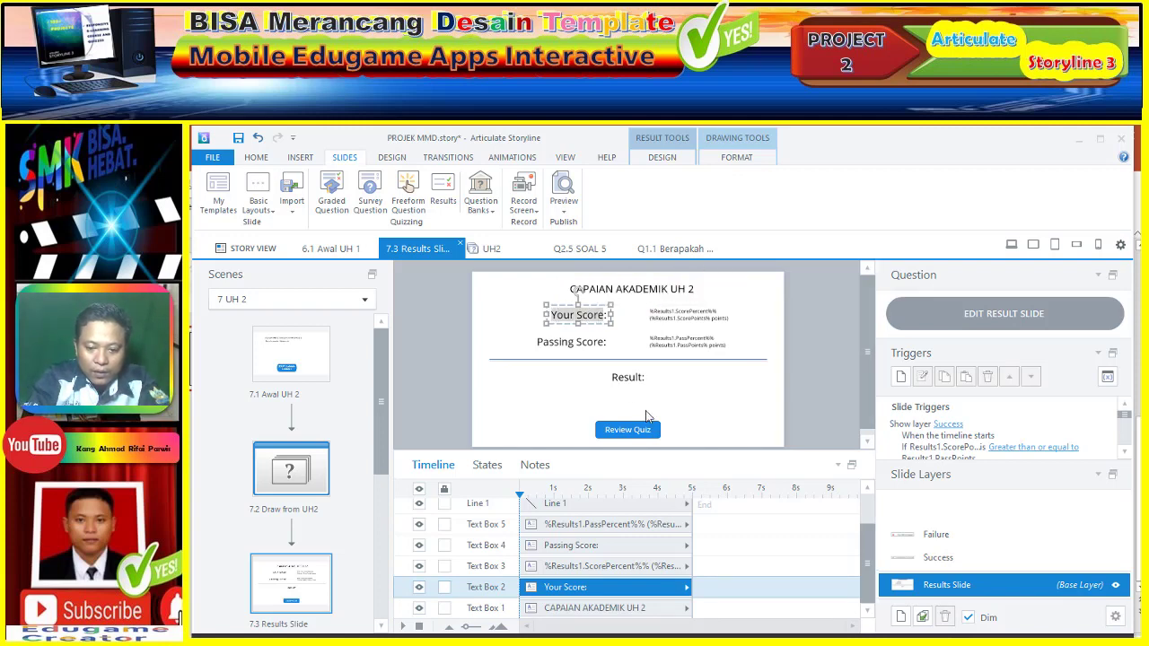
{"action": "key", "text": "BackSpace"}
{"action": "type", "text": "NILAI :"}
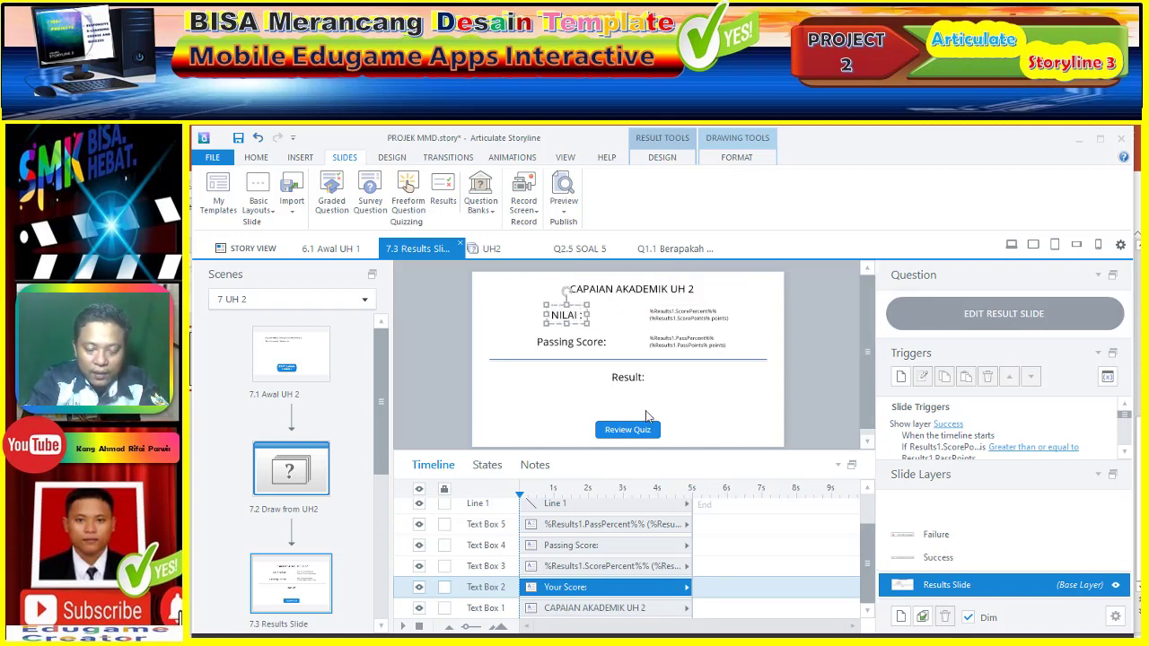
{"action": "type", "text": "A"}
{"action": "key", "text": "BackSpace"}
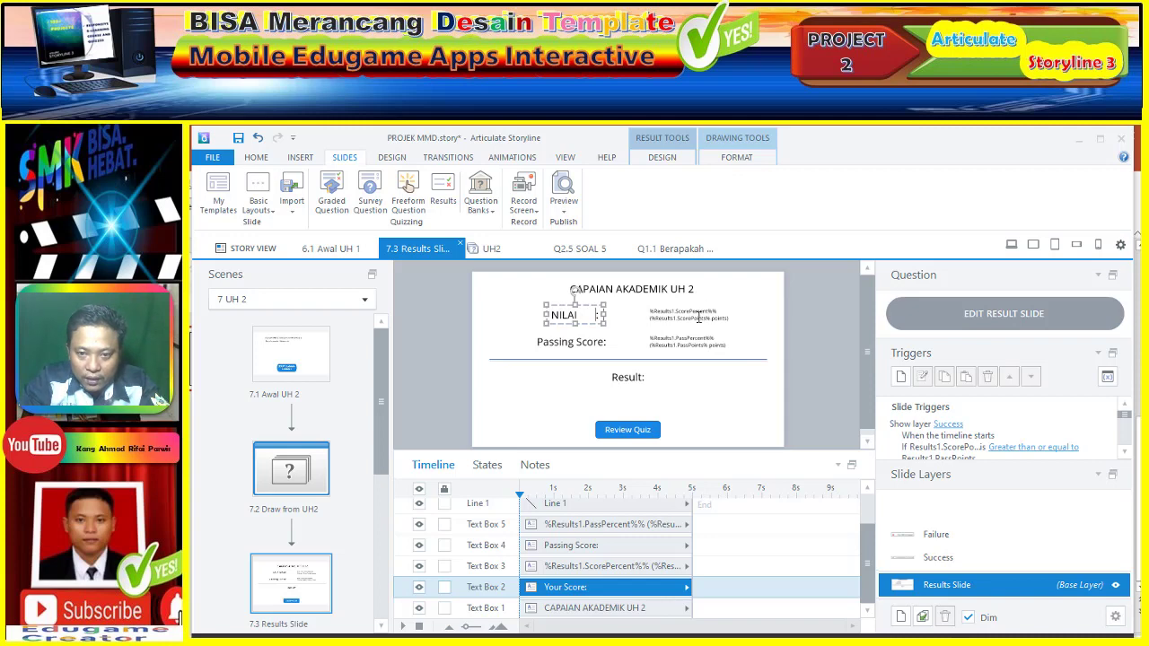
Remove the %Results1.ScorePercent%% line from the score text box, keeping only the score points line
{"action": "left_click", "coordinate": [1082, 641]}
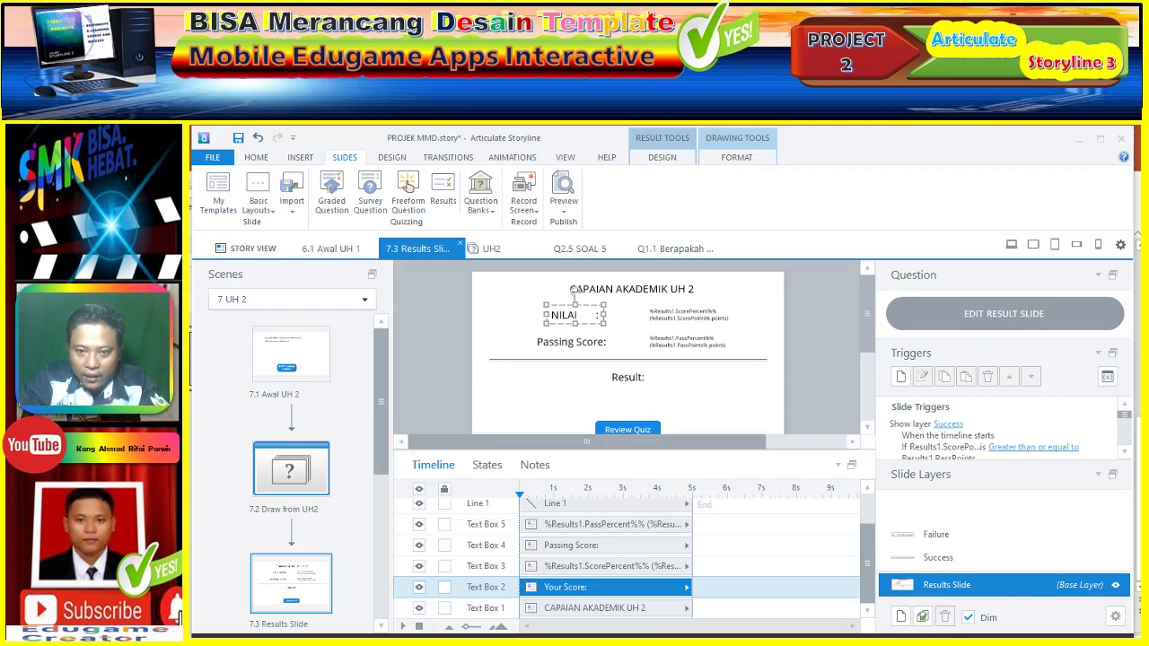
{"action": "left_click_drag", "start_coordinate": [712, 447], "coordinate": [791, 448]}
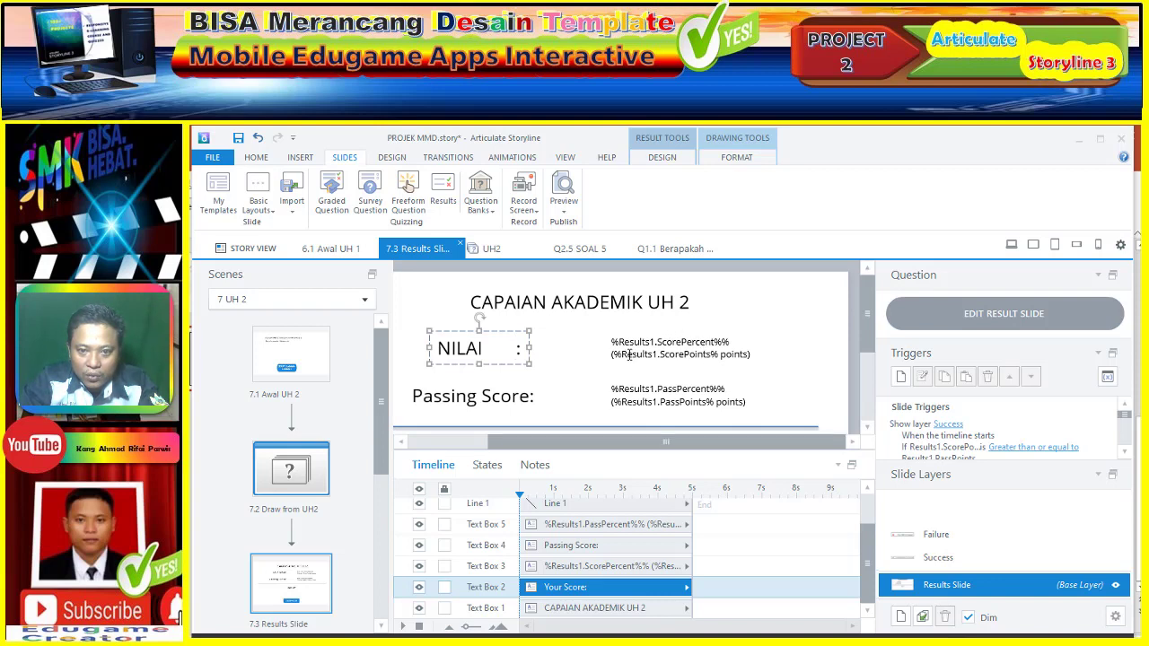
{"action": "triple_click", "coordinate": [694, 342]}
{"action": "key", "text": "Delete"}
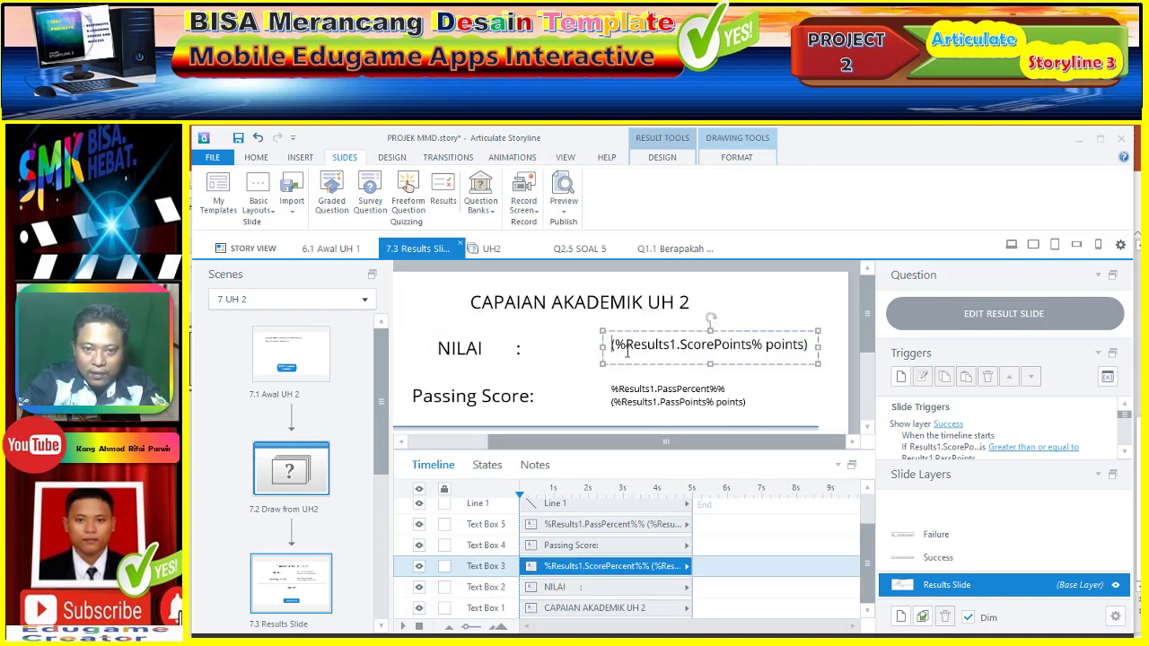
Apply the orange shape style to the score points box and set its text color to black
{"action": "left_click", "coordinate": [626, 333]}
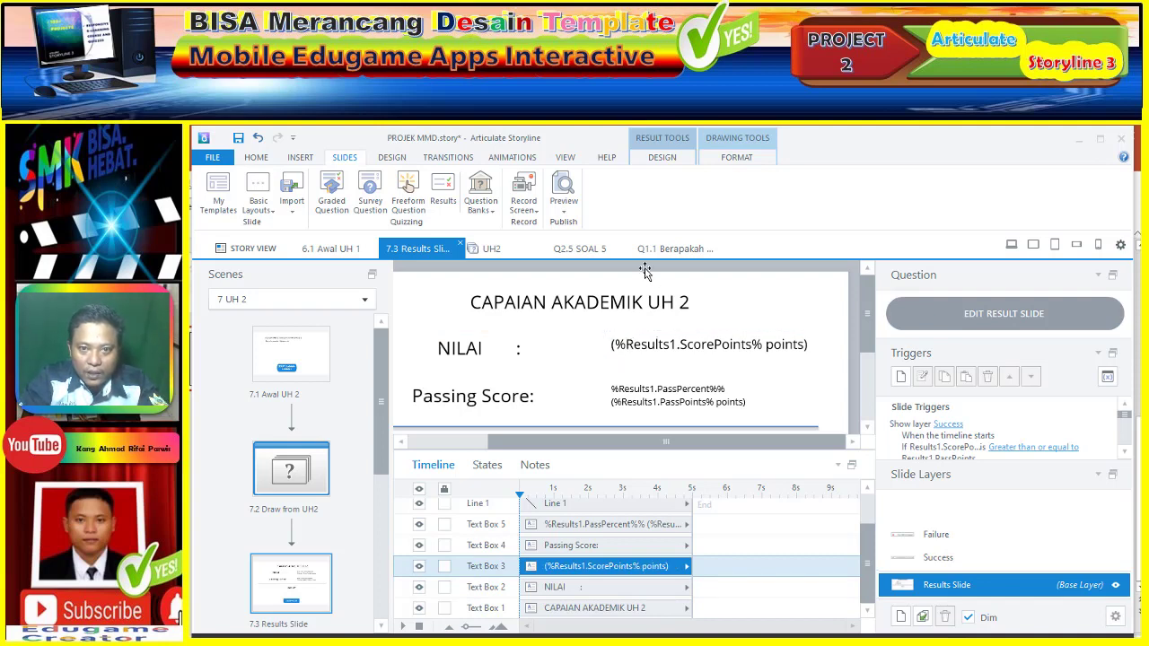
{"action": "left_click", "coordinate": [735, 157]}
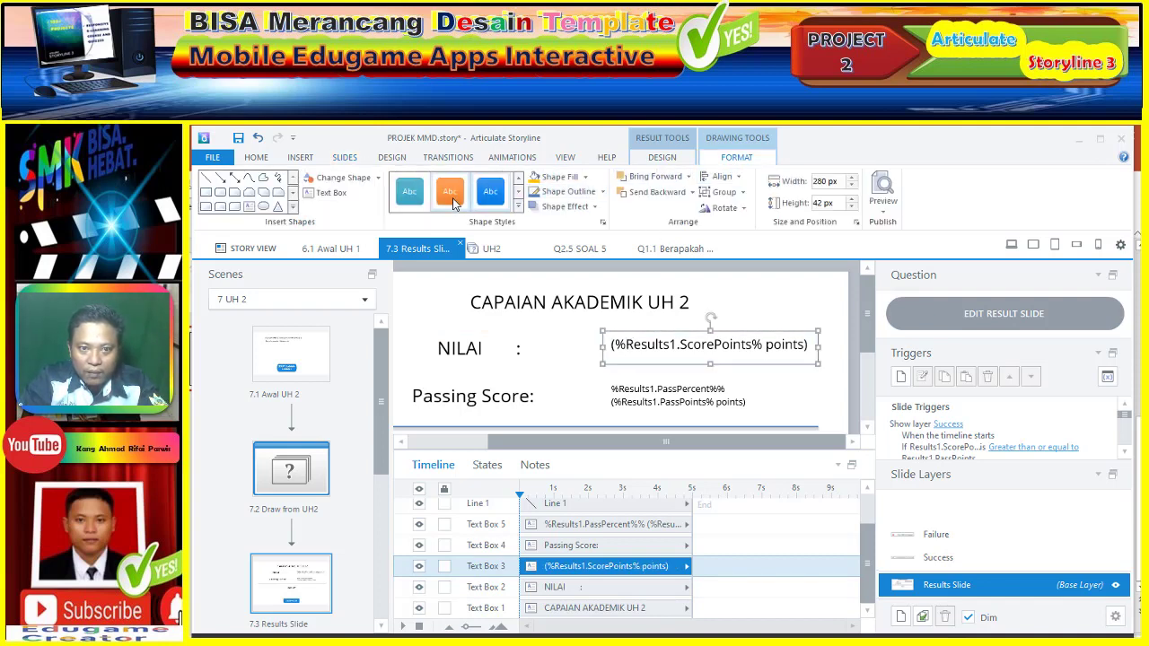
{"action": "left_click", "coordinate": [450, 192]}
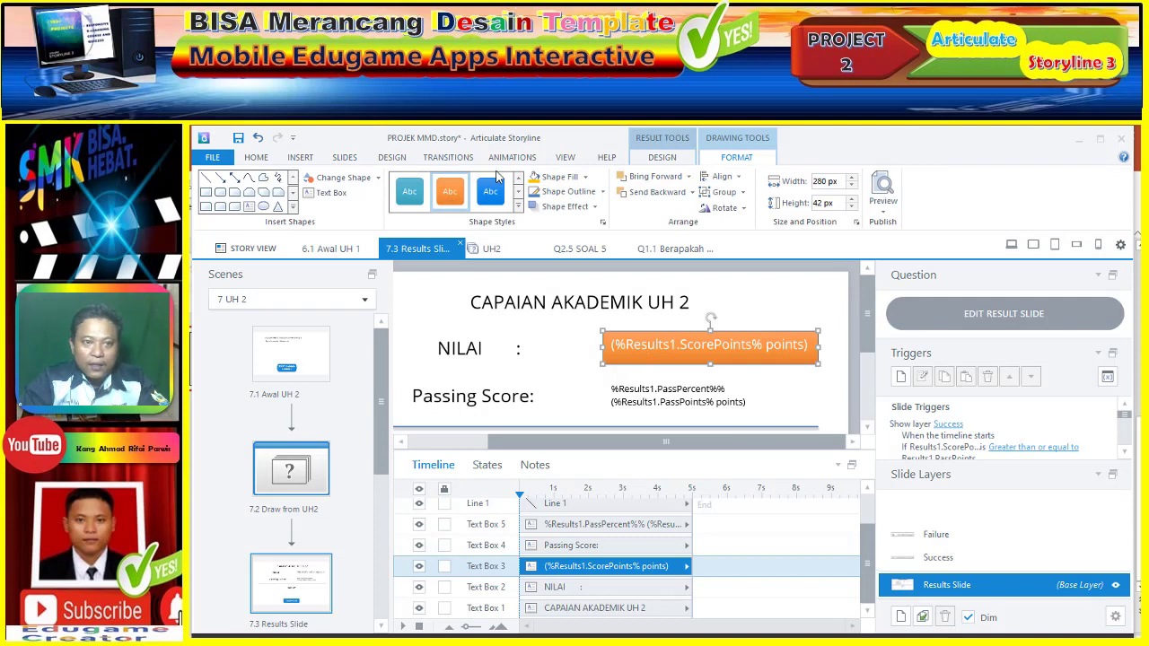
{"action": "left_click", "coordinate": [249, 159]}
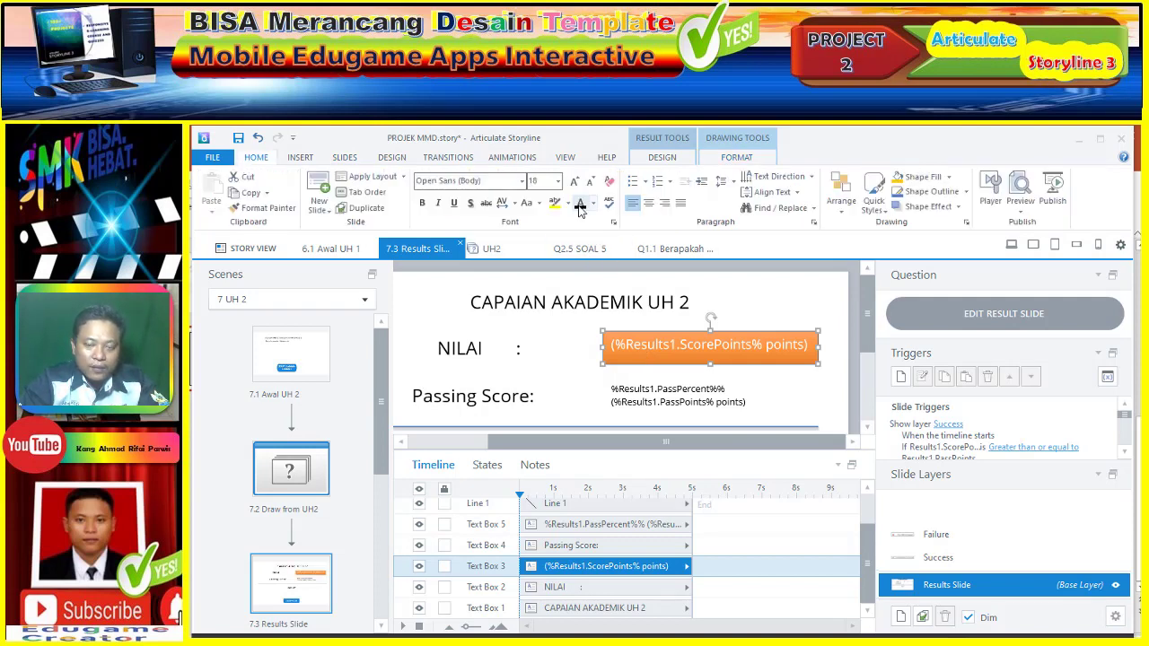
Delete the "Passing Score:" label and the text box holding its percent and points values
{"action": "left_click", "coordinate": [476, 388]}
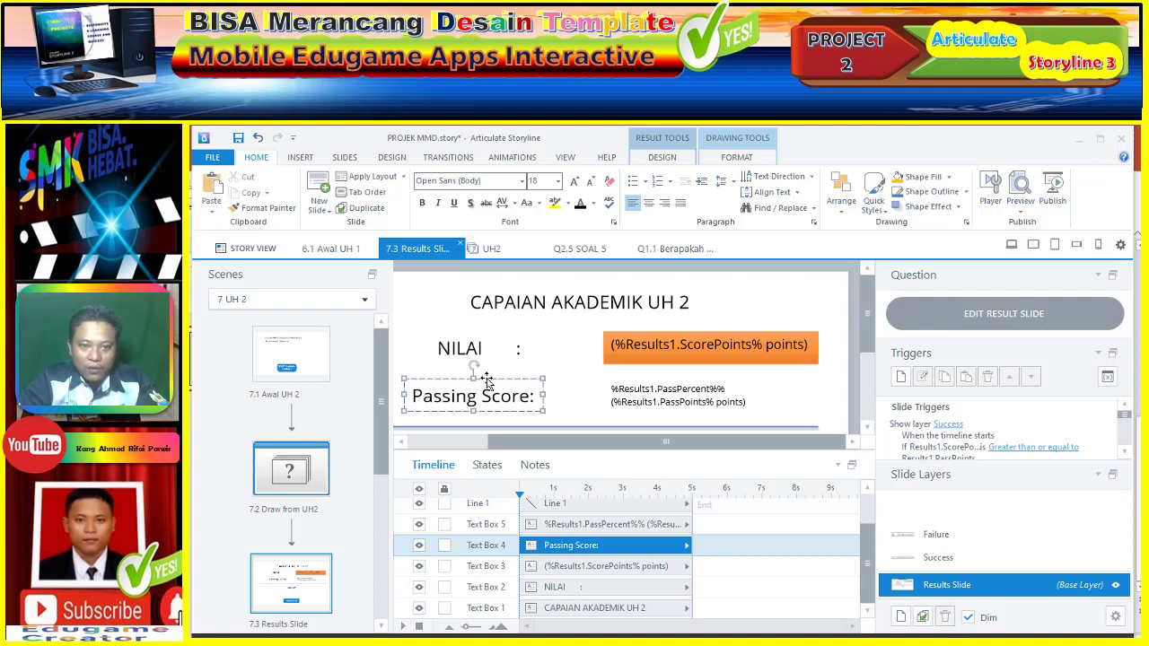
{"action": "key", "text": "Delete"}
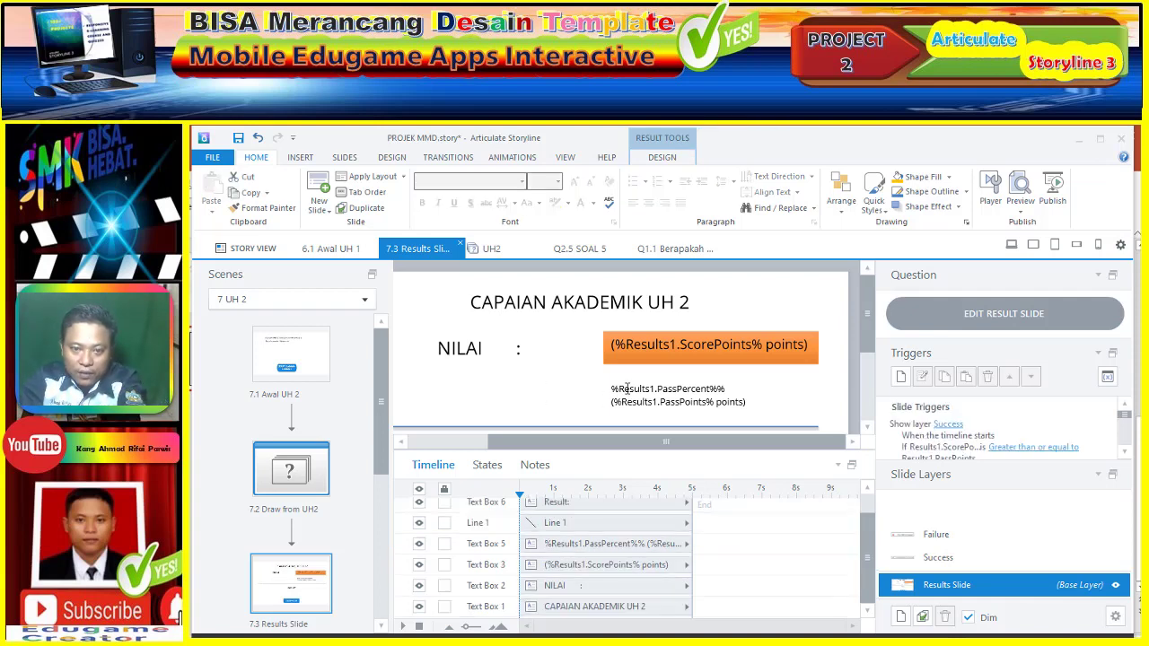
{"action": "left_click", "coordinate": [623, 386]}
{"action": "key", "text": "Delete"}
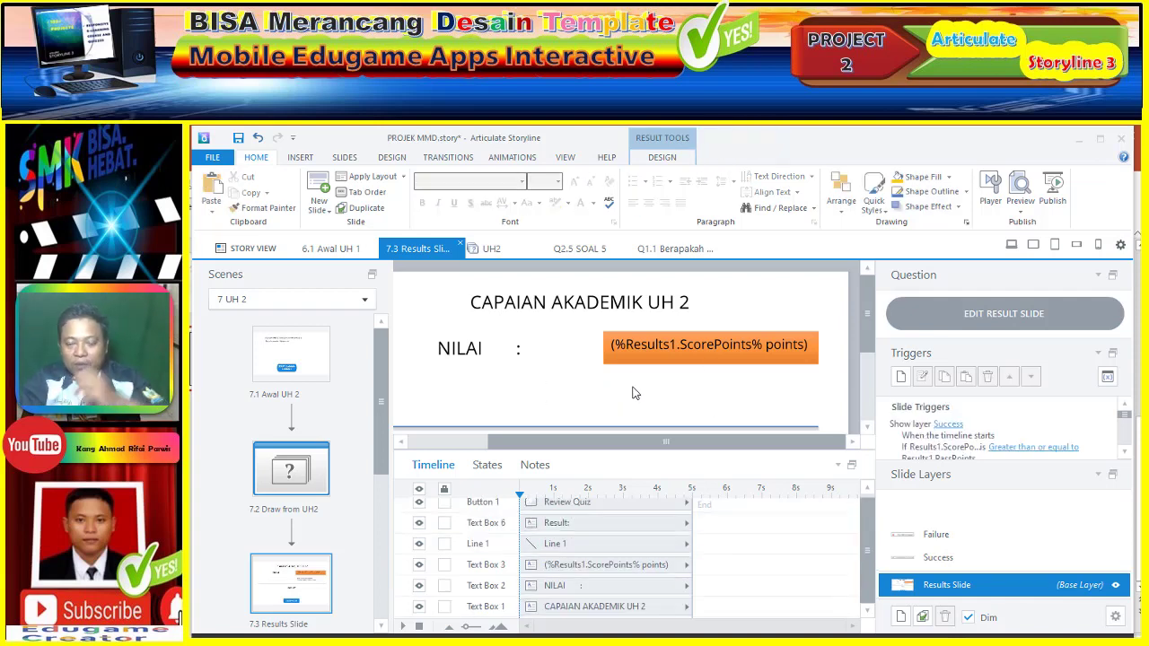
{"action": "scroll", "coordinate": [654, 397], "scroll_direction": "down", "scroll_amount": 3}
{"action": "scroll", "coordinate": [655, 388], "scroll_direction": "up", "scroll_amount": 3}
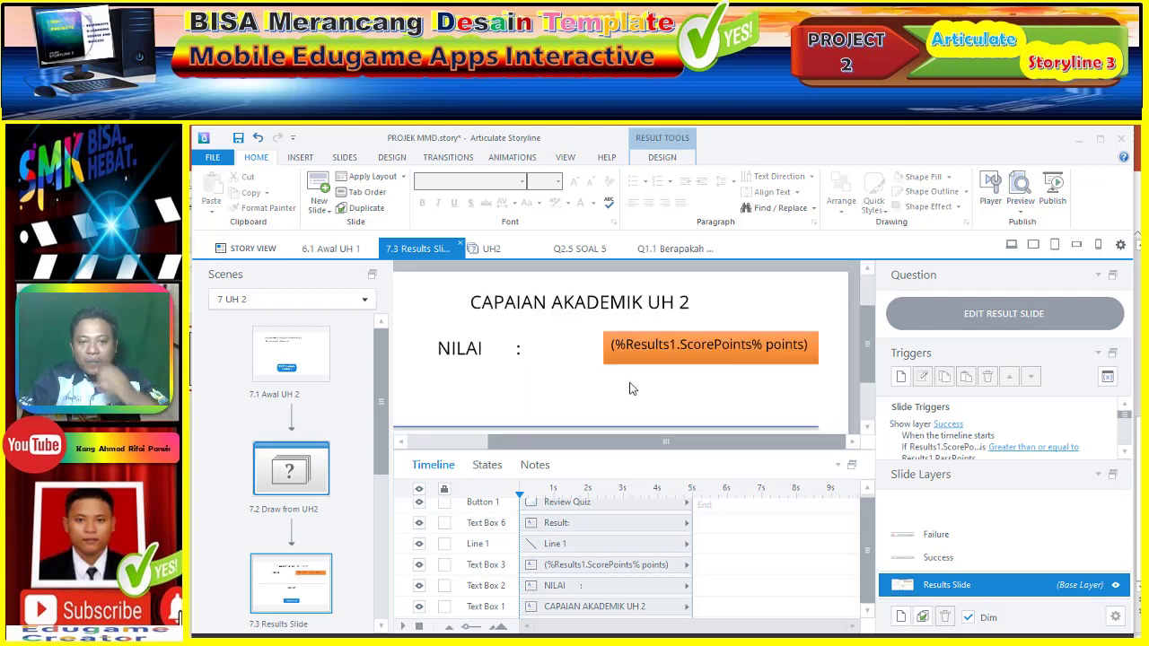
Replace the "Result:" label on the results slide with "HASIL:"
{"action": "scroll", "coordinate": [631, 389], "scroll_direction": "down", "scroll_amount": 3}
{"action": "left_click", "coordinate": [588, 299]}
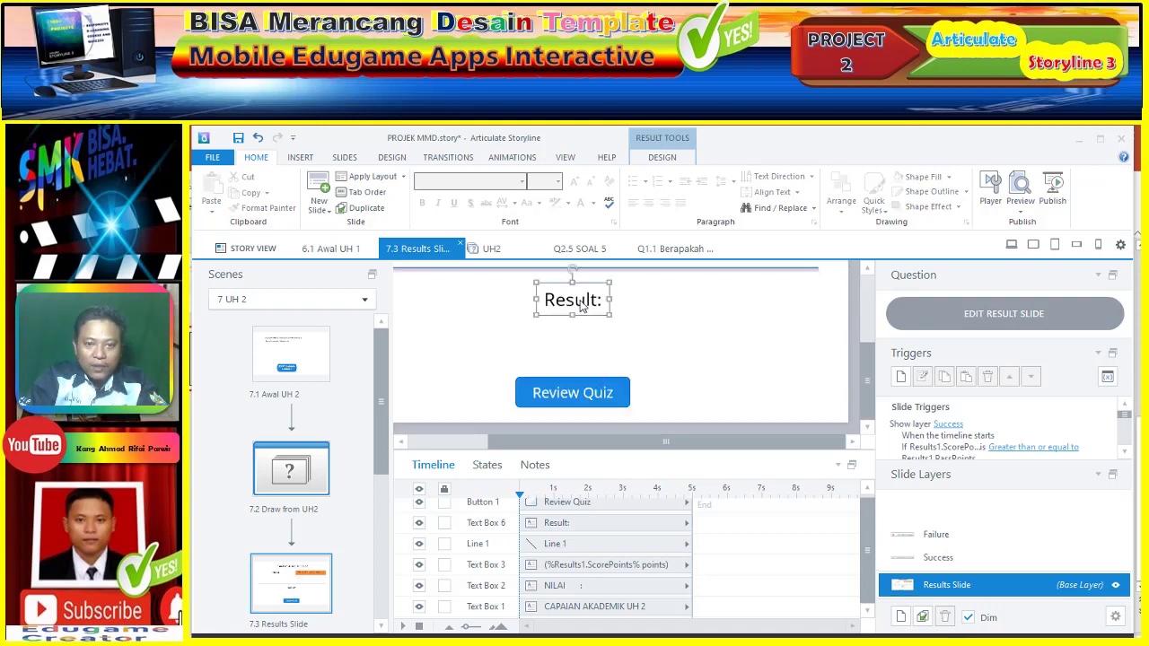
{"action": "double_click", "coordinate": [593, 300]}
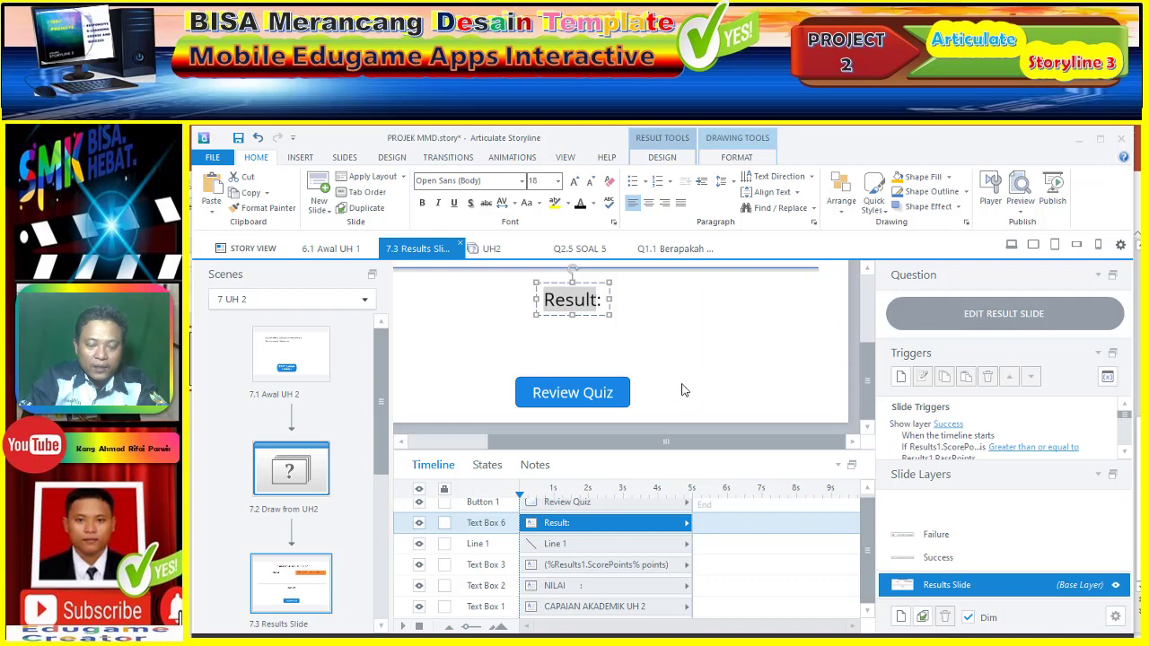
{"action": "type", "text": "HASIL:"}
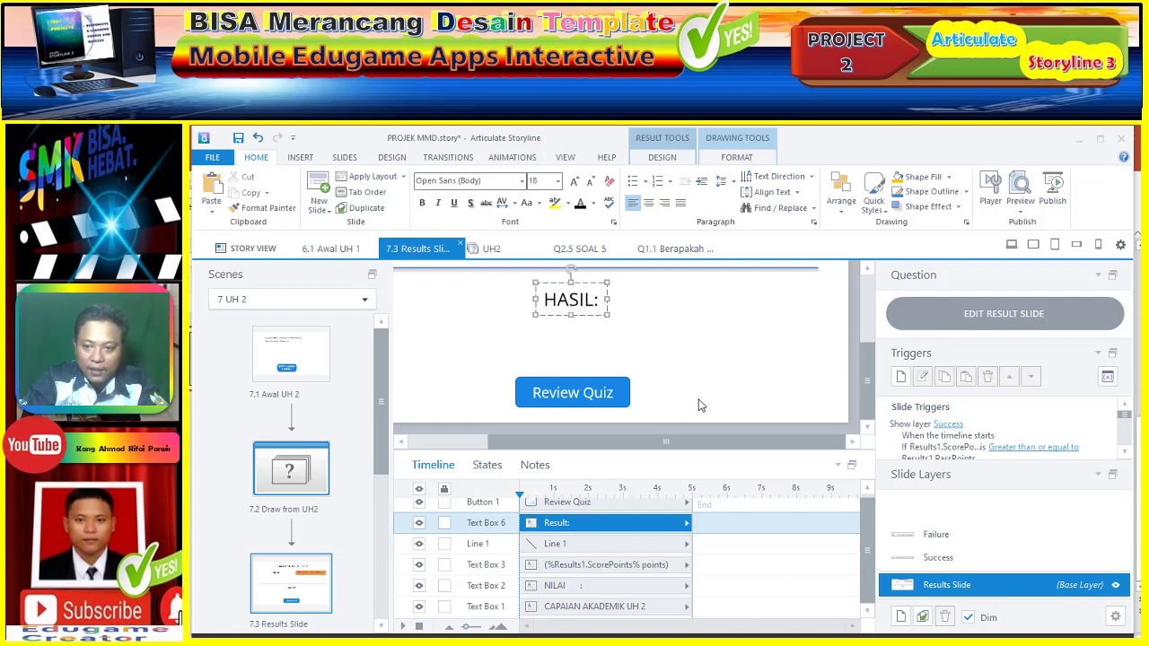
On the Success layer, replace the congratulations message with "SELAMAT ANDA LULUS."
{"action": "left_click", "coordinate": [931, 559]}
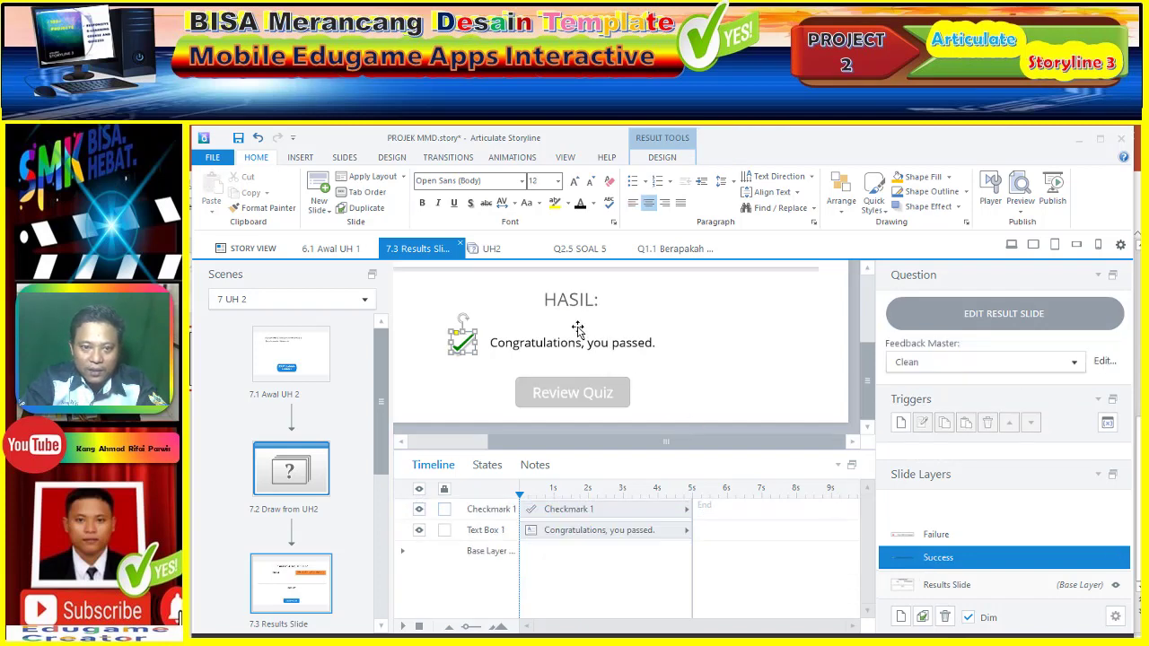
{"action": "left_click", "coordinate": [509, 341]}
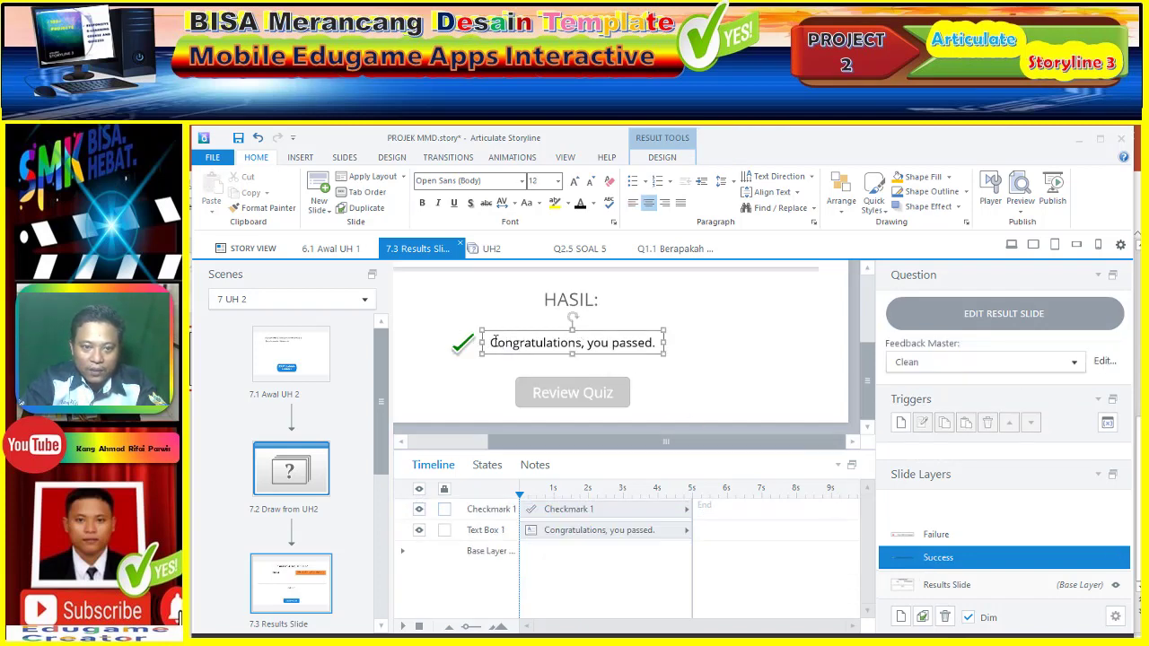
{"action": "left_click_drag", "start_coordinate": [491, 345], "coordinate": [650, 348]}
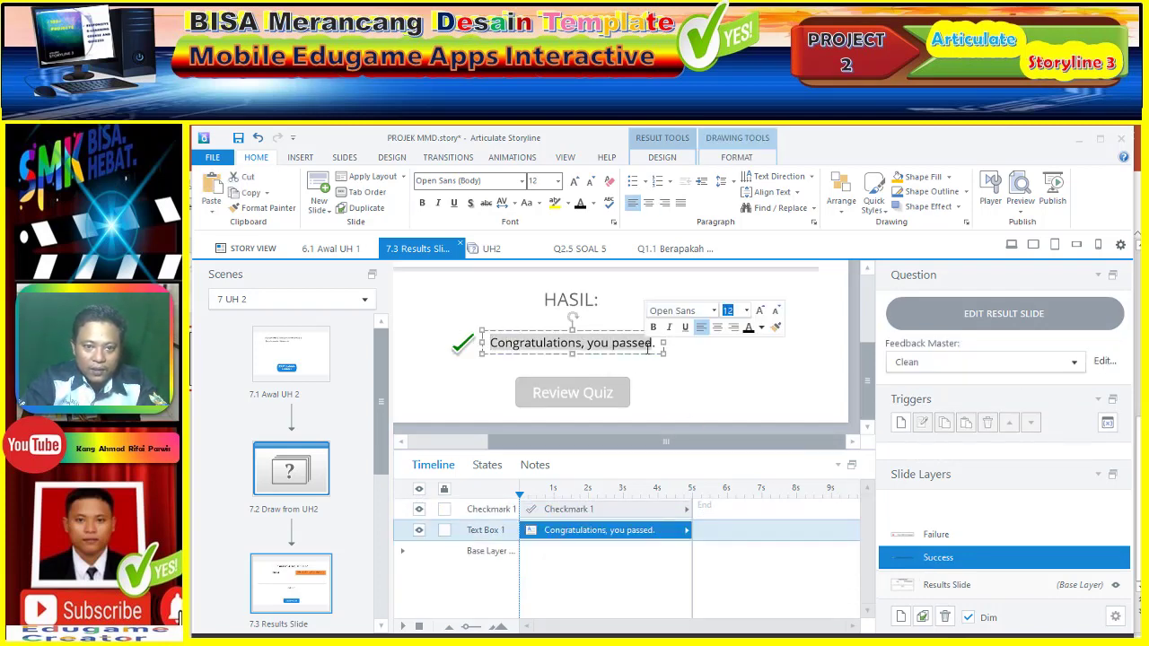
{"action": "type", "text": "SE"}
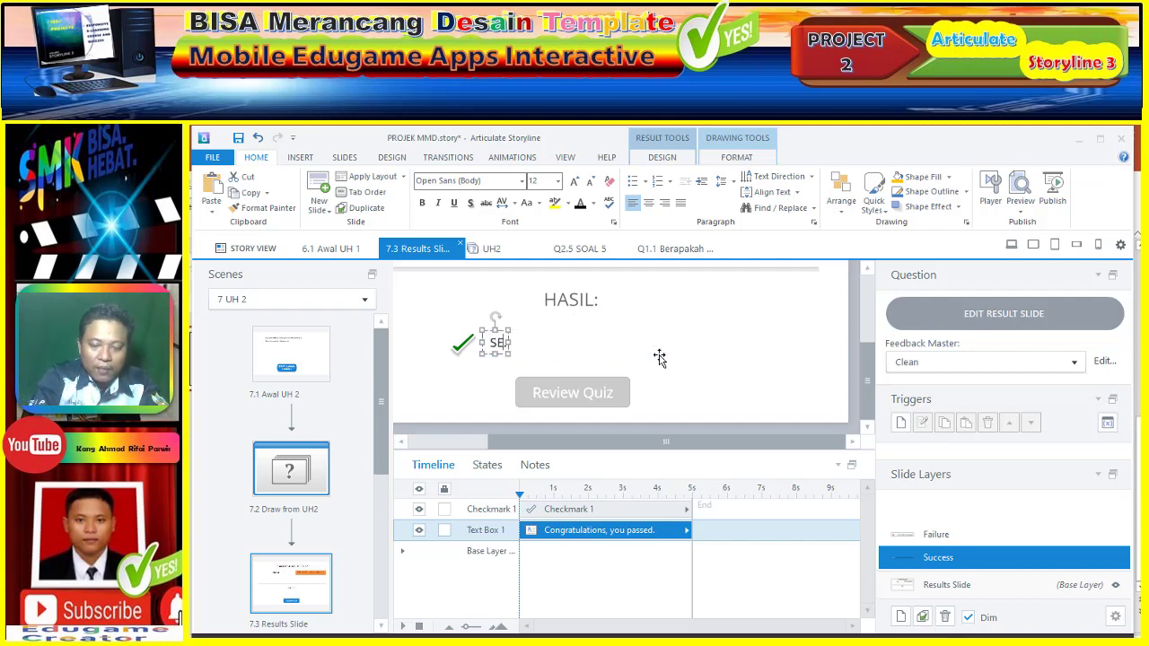
{"action": "type", "text": "LAMAT AN"}
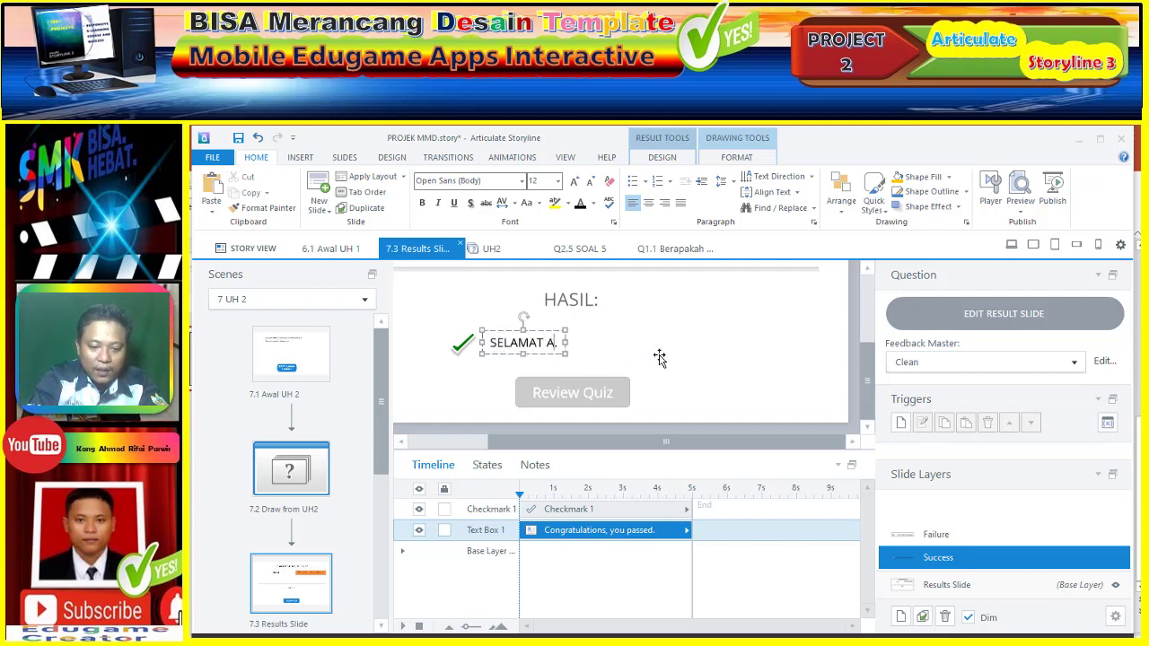
{"action": "type", "text": "DA "}
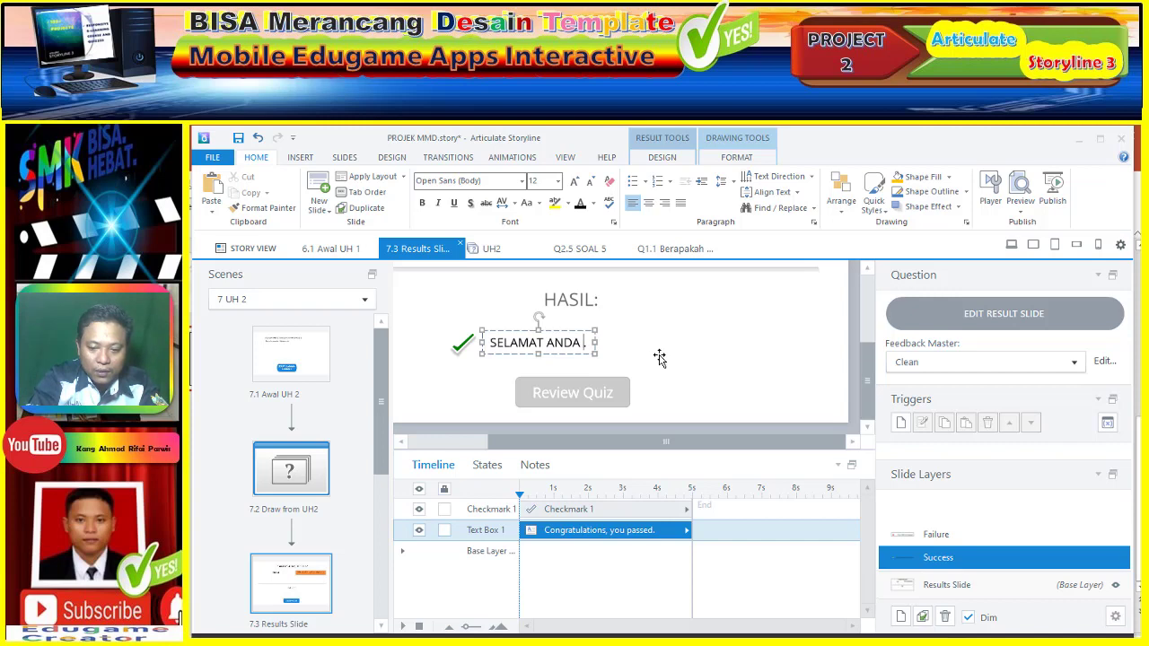
{"action": "type", "text": "LULUS"}
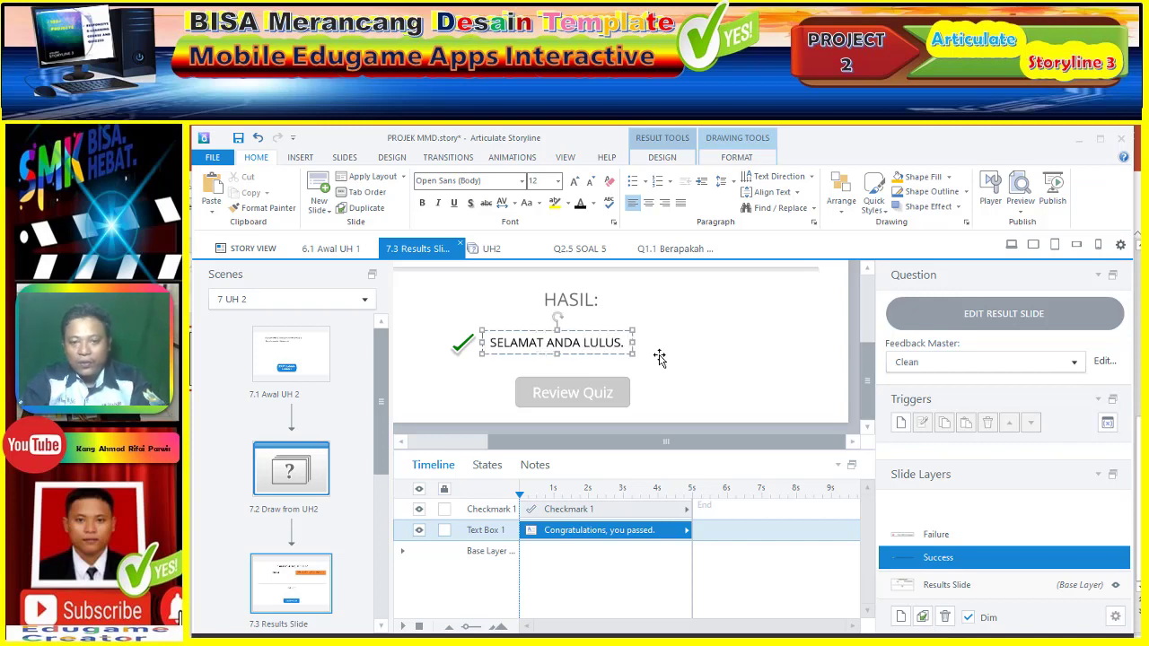
On the Failure layer, replace the "You did not pass." message with "MAAF ANDA BELUM LULUS, SILAHKAN COBA REMEDIAL"
{"action": "left_click", "coordinate": [968, 538]}
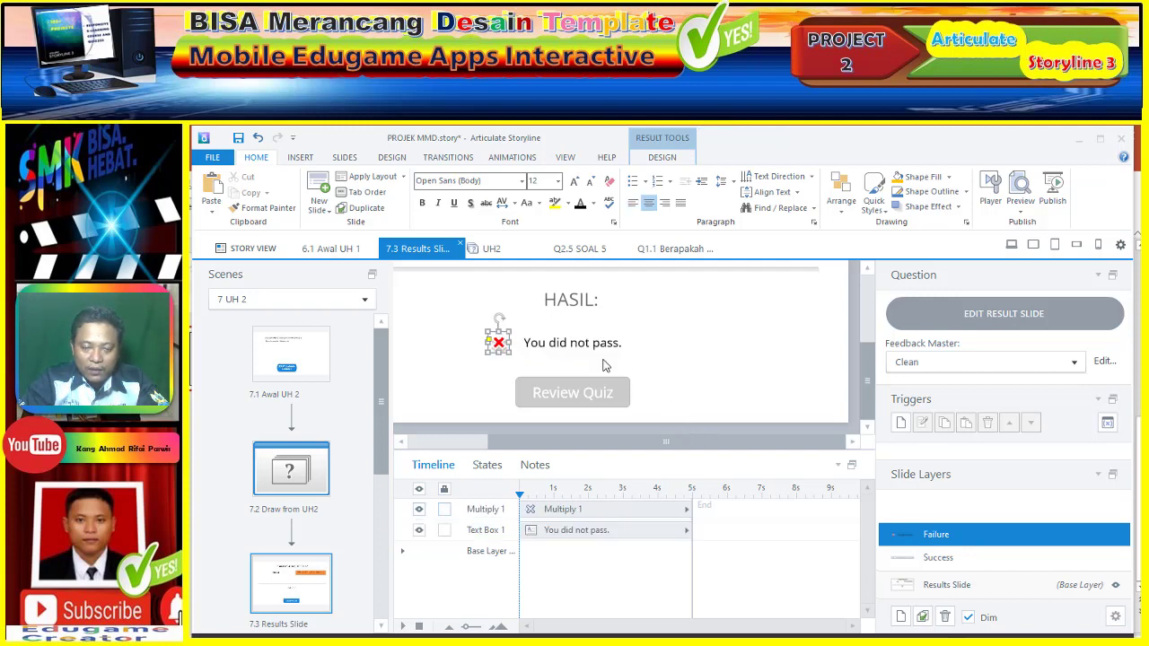
{"action": "left_click", "coordinate": [526, 342]}
{"action": "left_click_drag", "start_coordinate": [526, 342], "coordinate": [630, 342]}
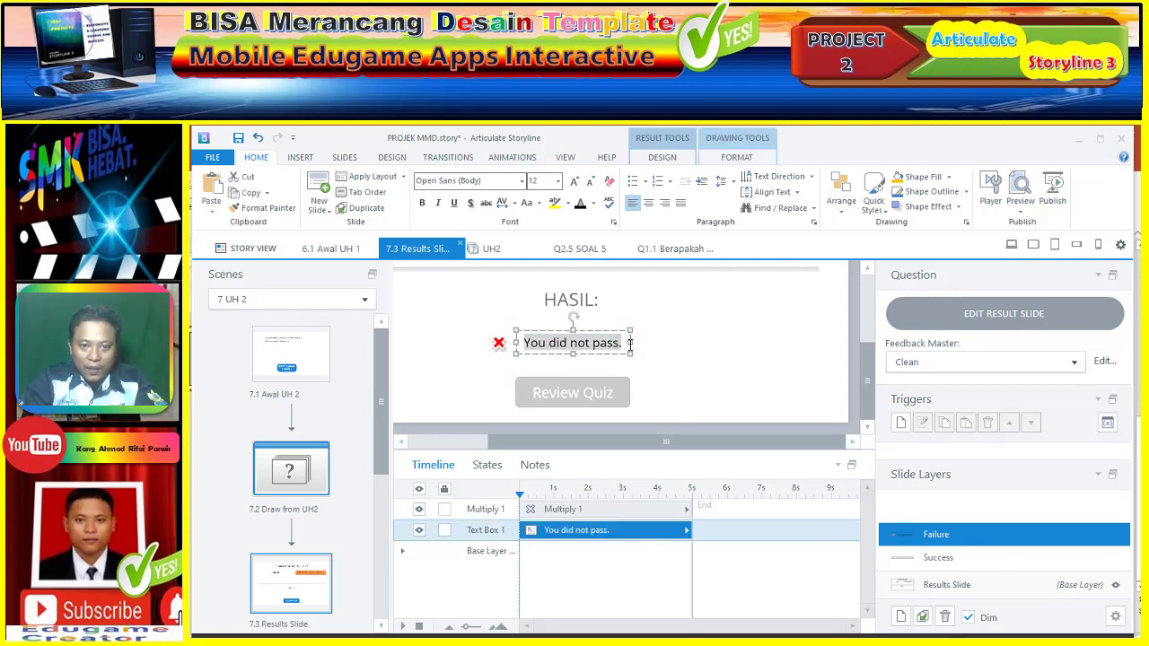
{"action": "type", "text": "MAAF A"}
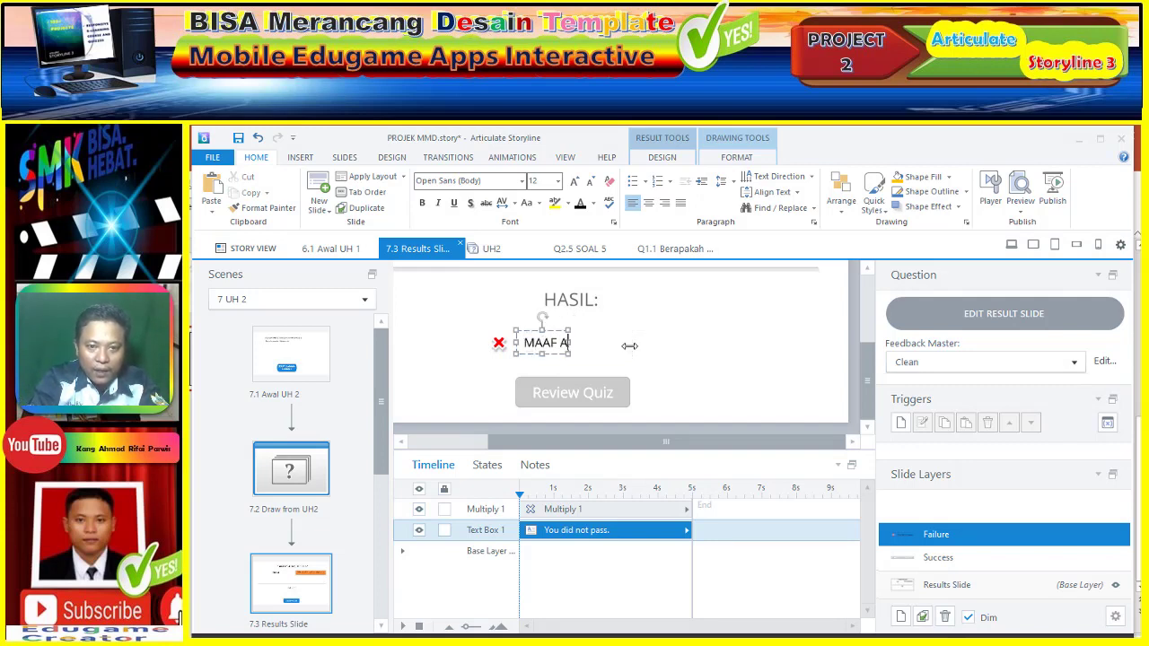
{"action": "type", "text": "NDA B"}
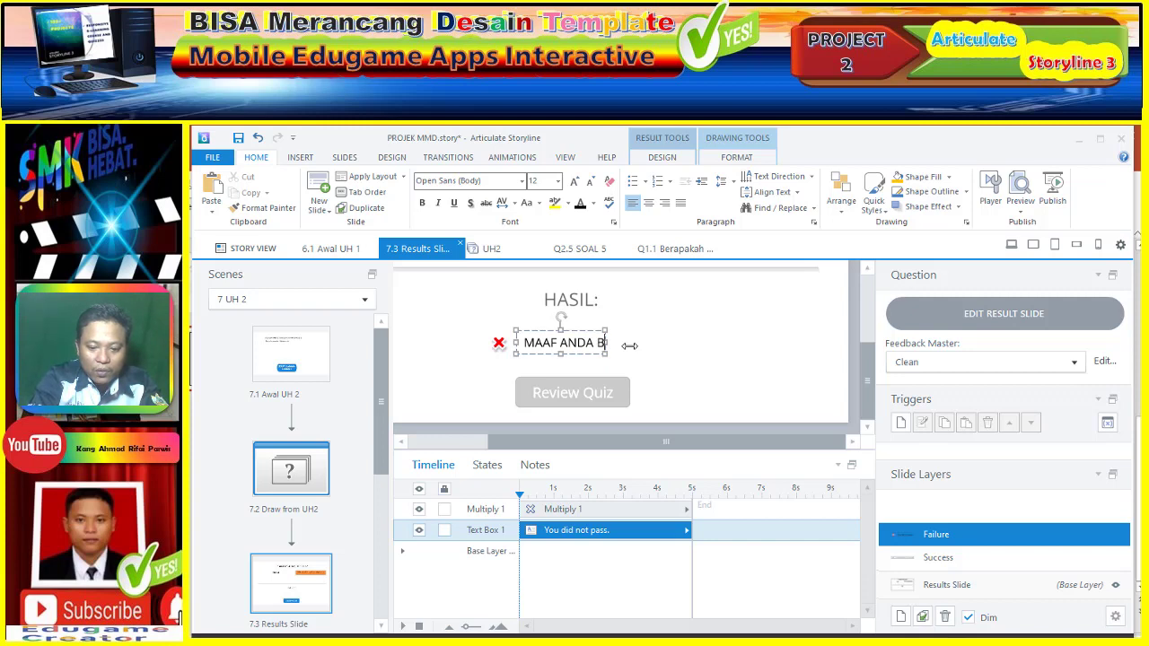
{"action": "type", "text": "ELUM LUL"}
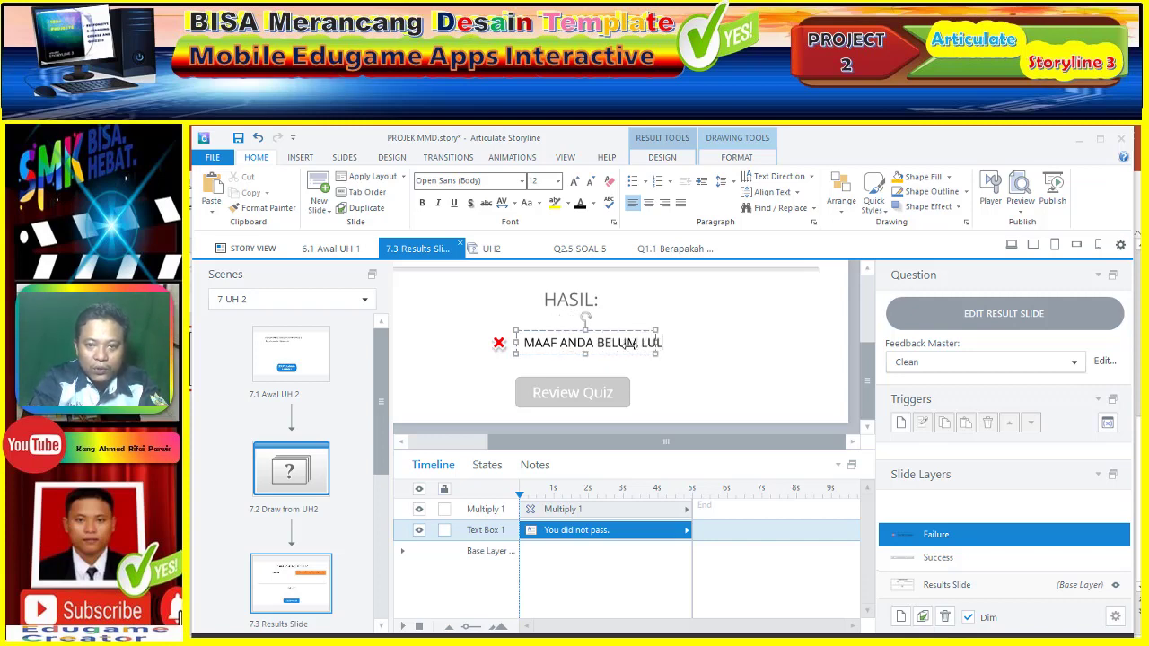
{"action": "type", "text": "US,"}
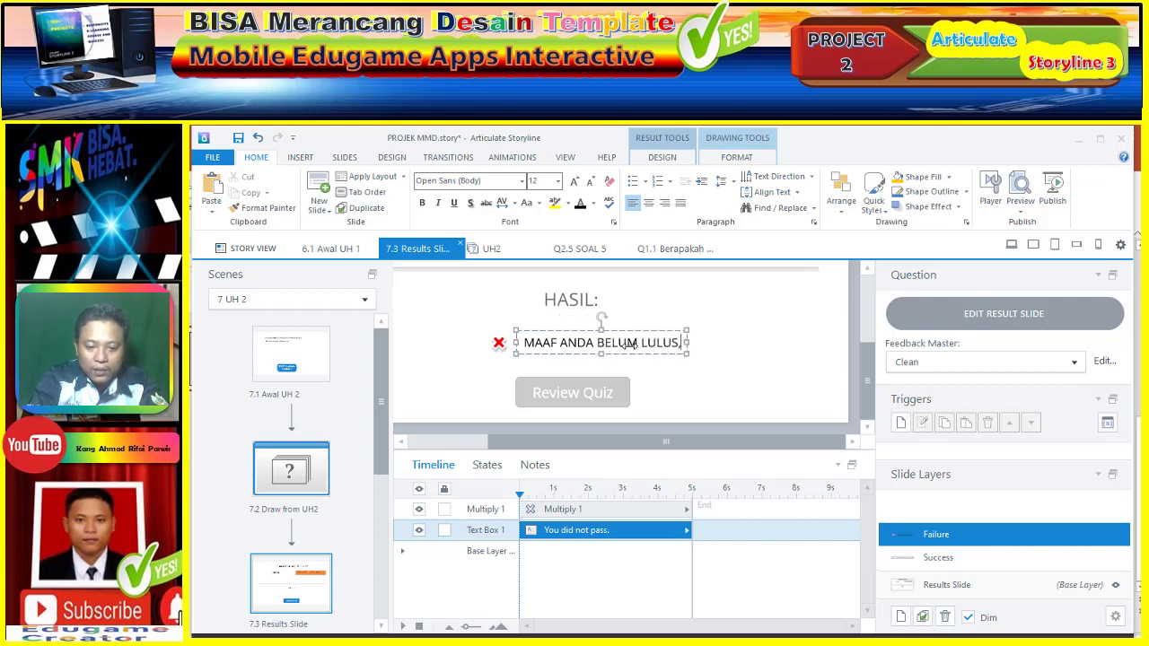
{"action": "type", "text": " SILA"}
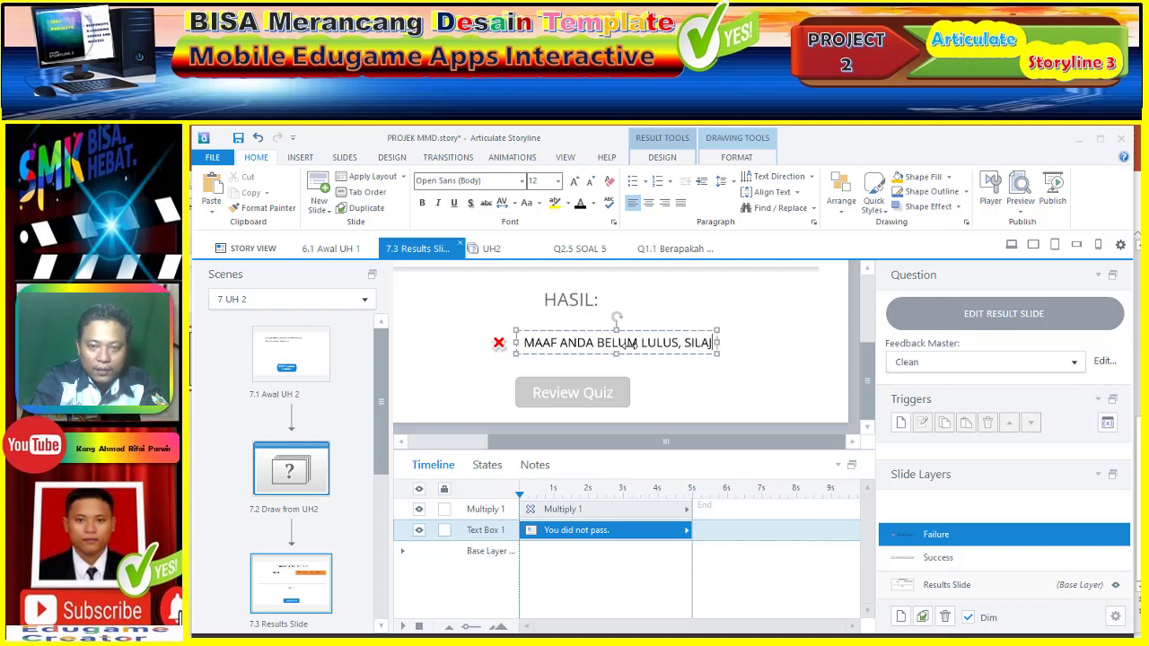
{"action": "type", "text": "HKAN "}
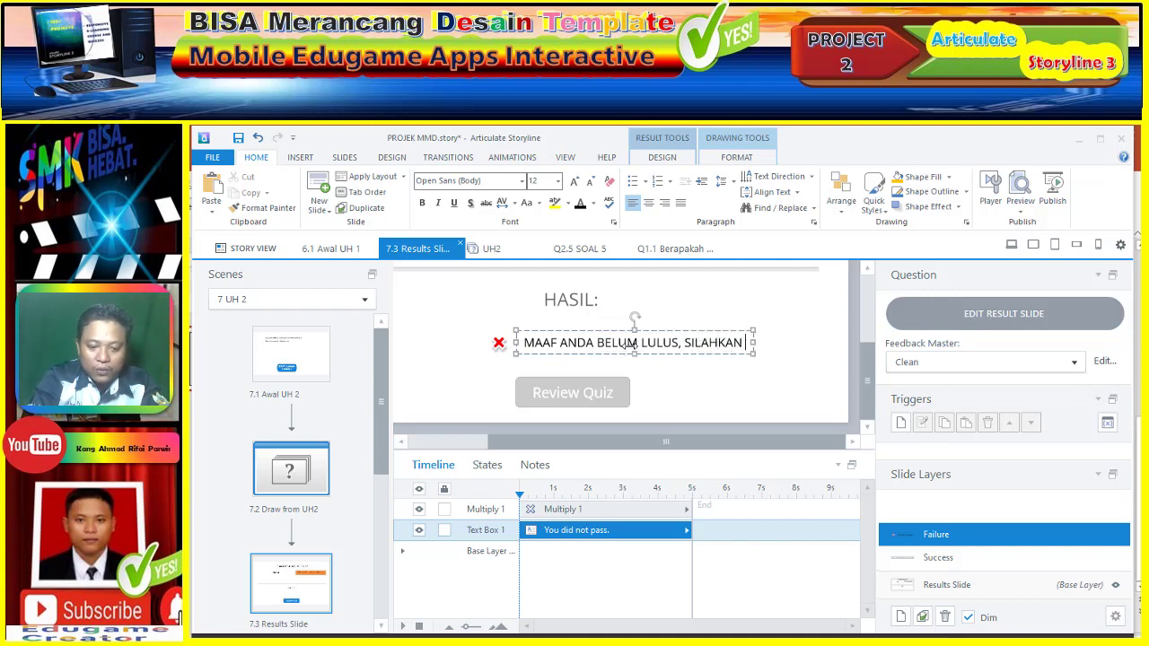
{"action": "type", "text": "COBA"}
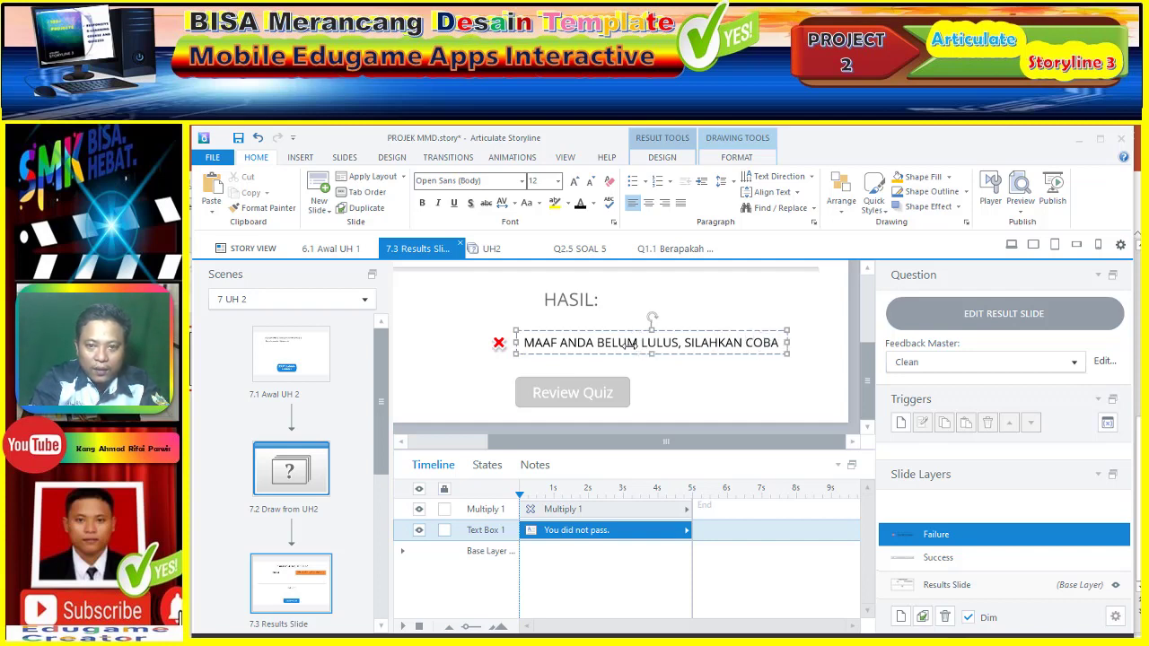
{"action": "type", "text": " REMEDIAL"}
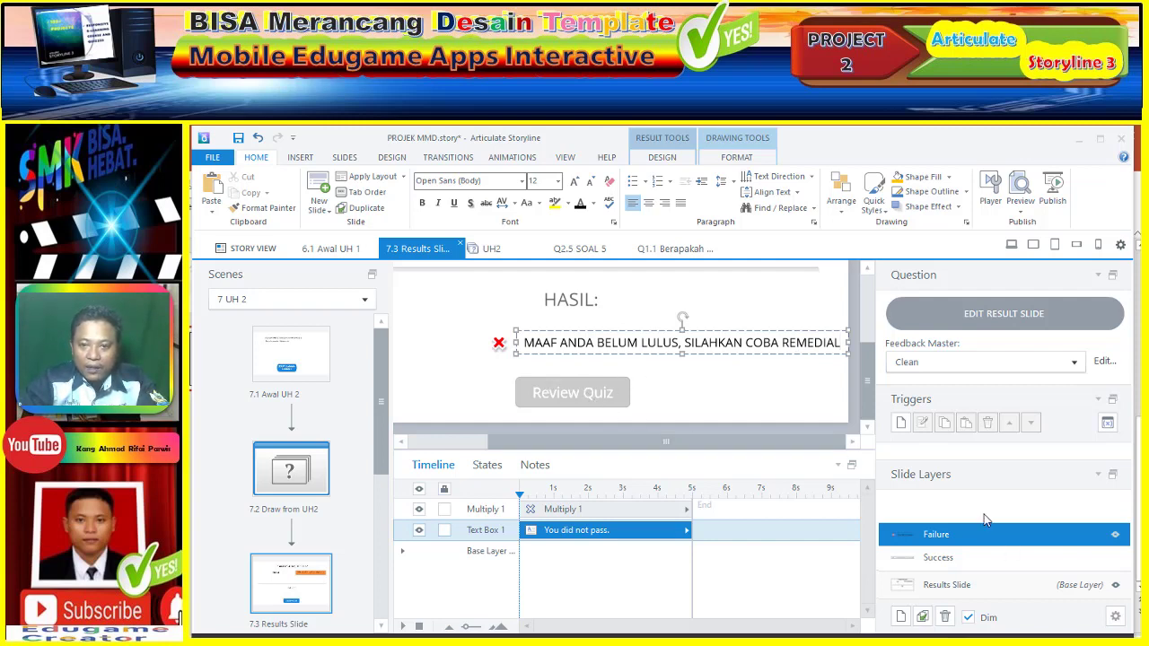
Check the Failure layer's properties without changing them, and expand the base layer objects in its timeline
{"action": "left_click", "coordinate": [1115, 617]}
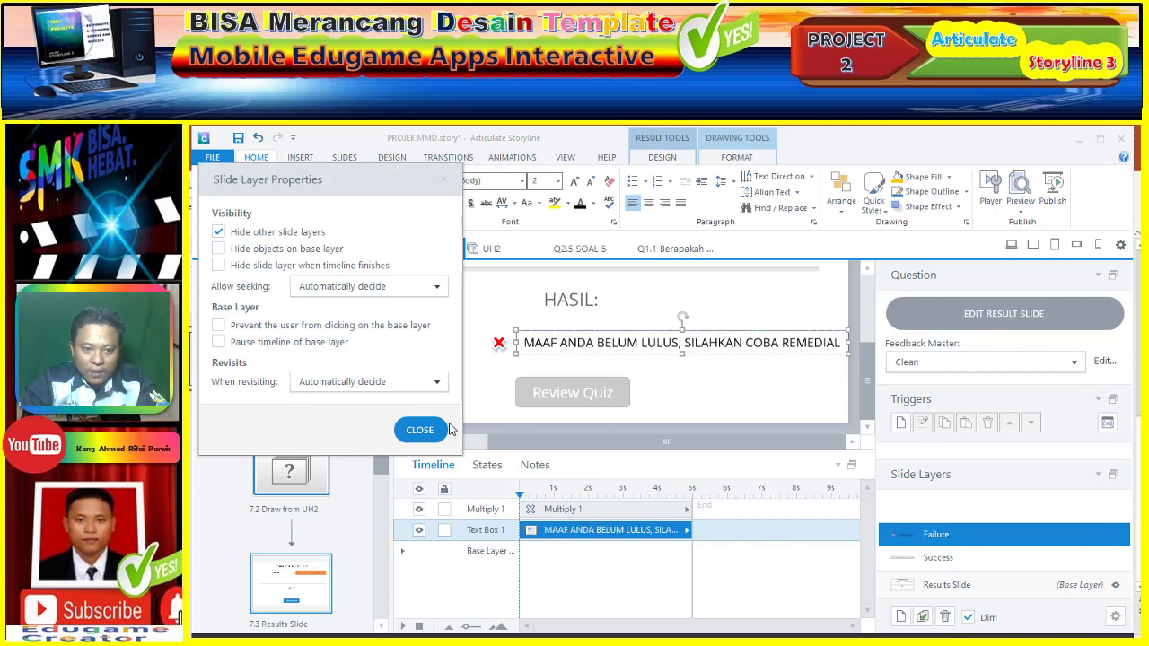
{"action": "left_click", "coordinate": [419, 430]}
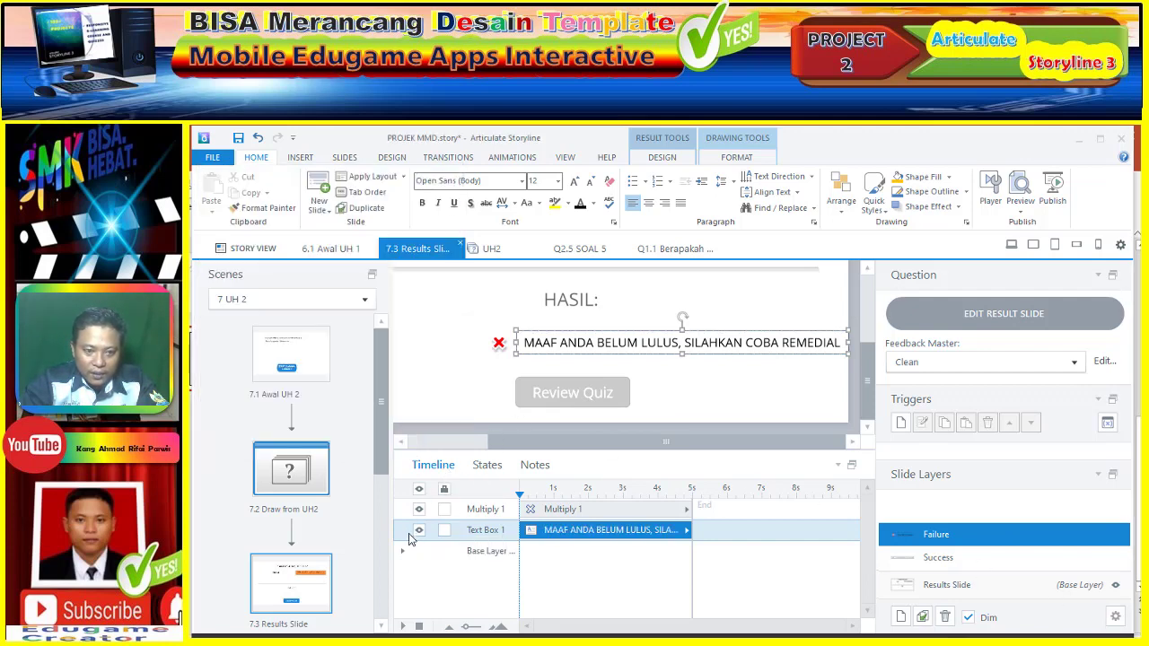
{"action": "left_click", "coordinate": [403, 552]}
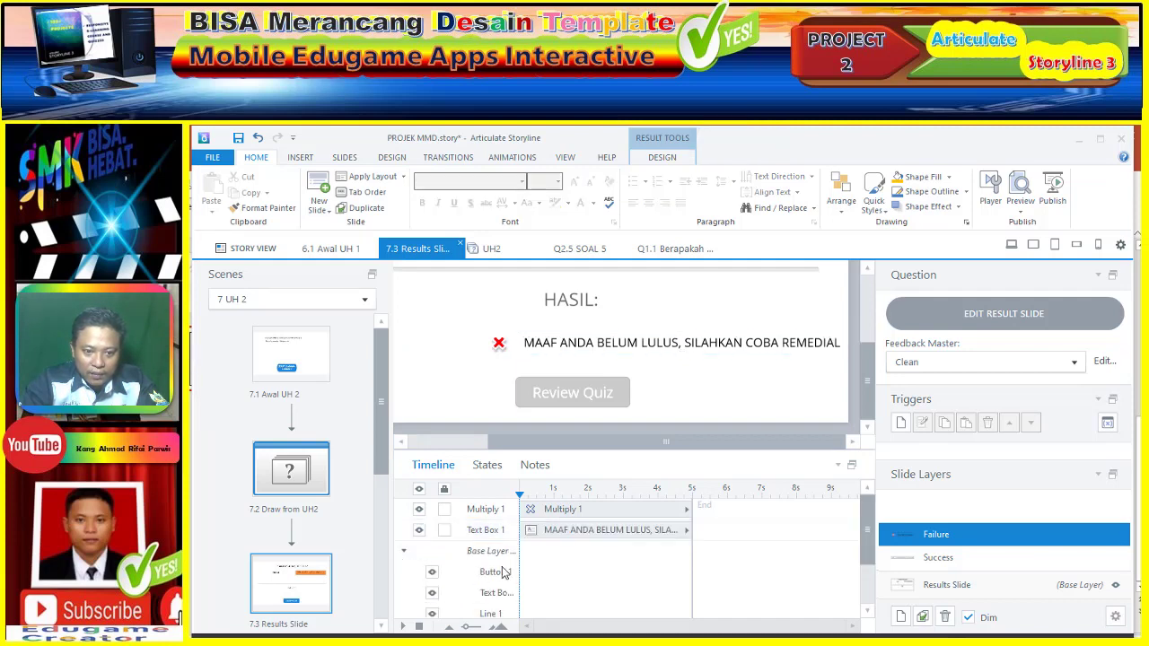